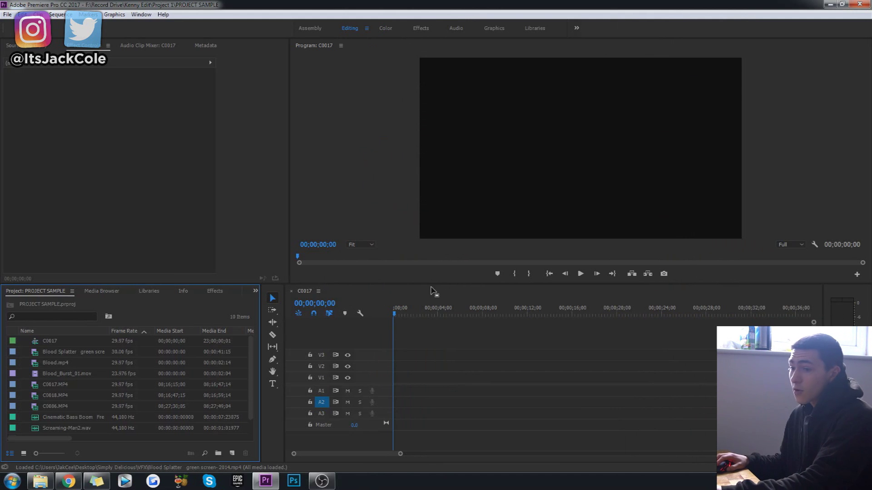
Preview C0017.MP4 in the Source monitor and add it to track V1
double_click(133, 386)
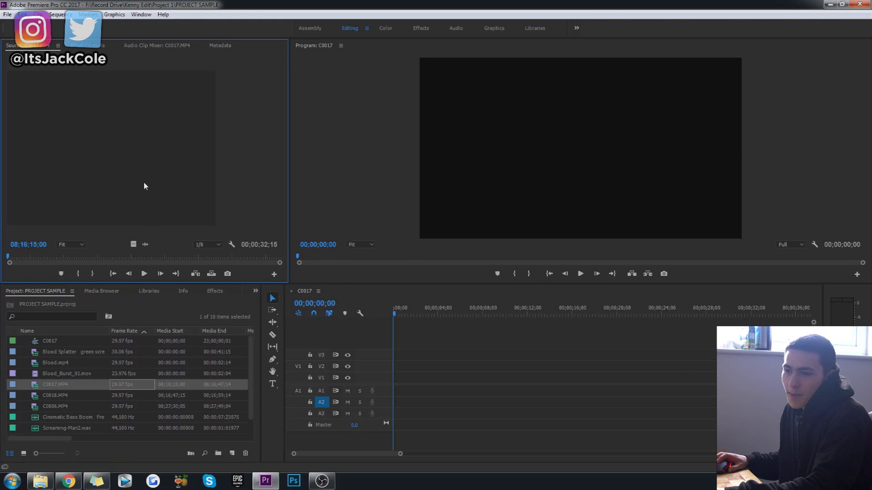
key("space")
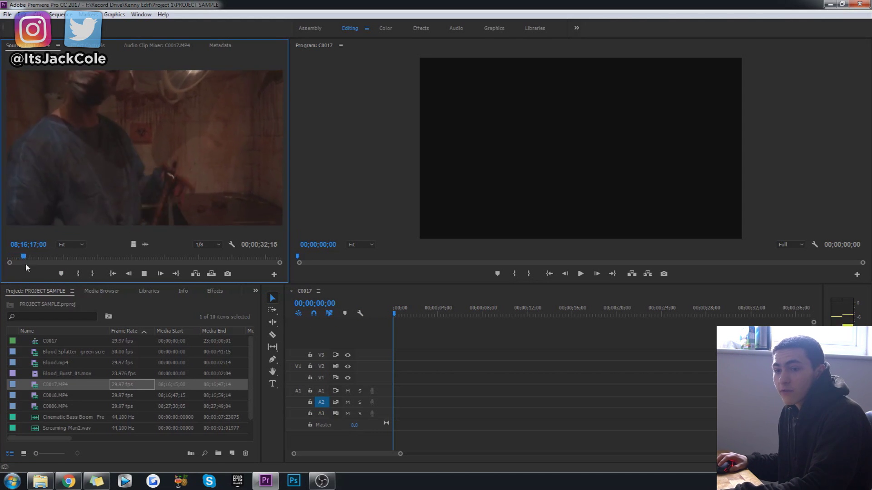
key("space")
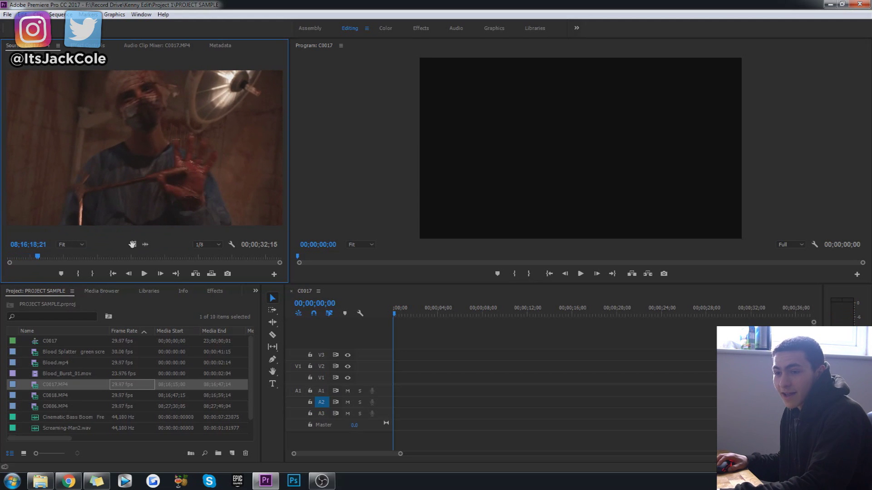
mouse_move(133, 243)
left_mouse_down()
mouse_move(399, 378)
mouse_move(402, 388)
left_mouse_up()
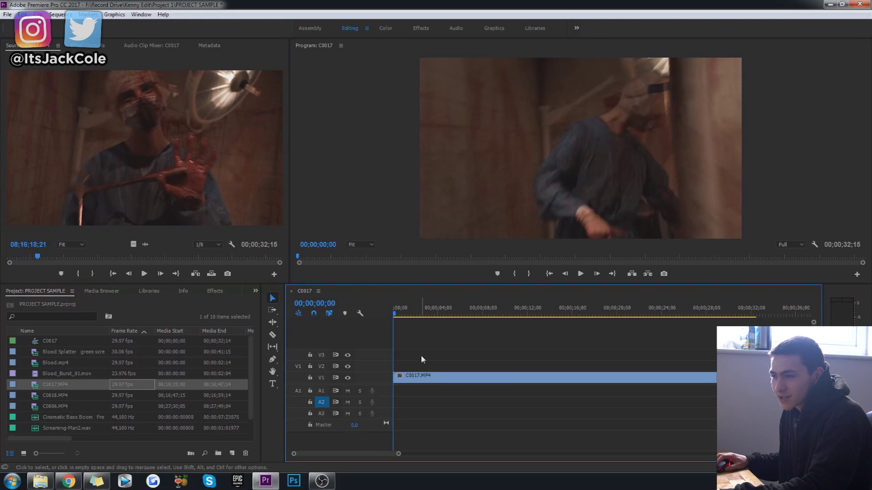
Play the C0017 sequence through and return the playhead to 00;00;00;00
key("space")
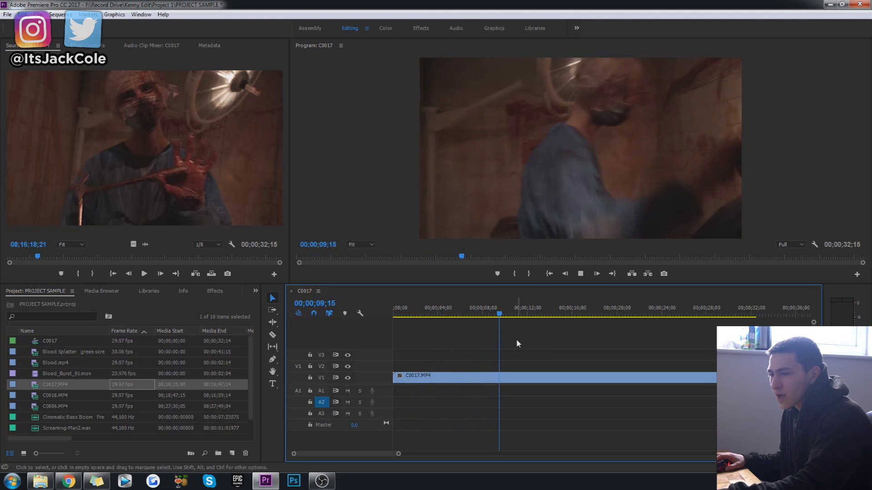
key("space")
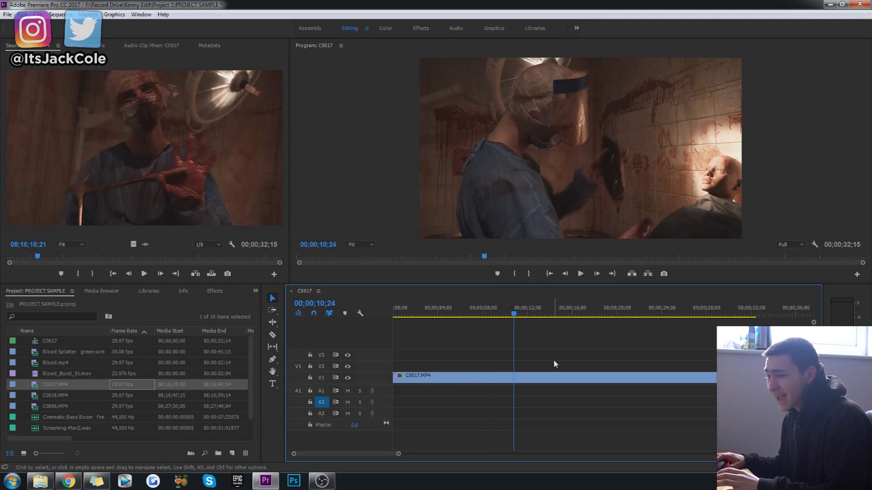
left_click(546, 176)
key("space")
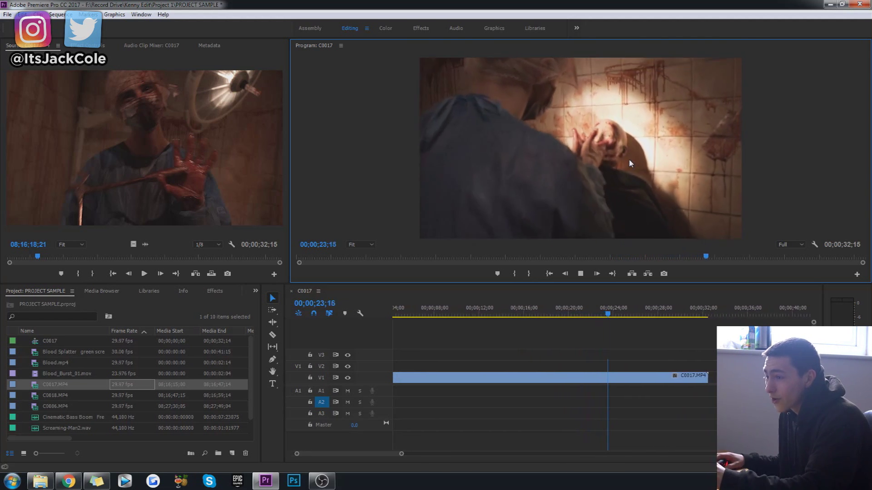
left_click(642, 332)
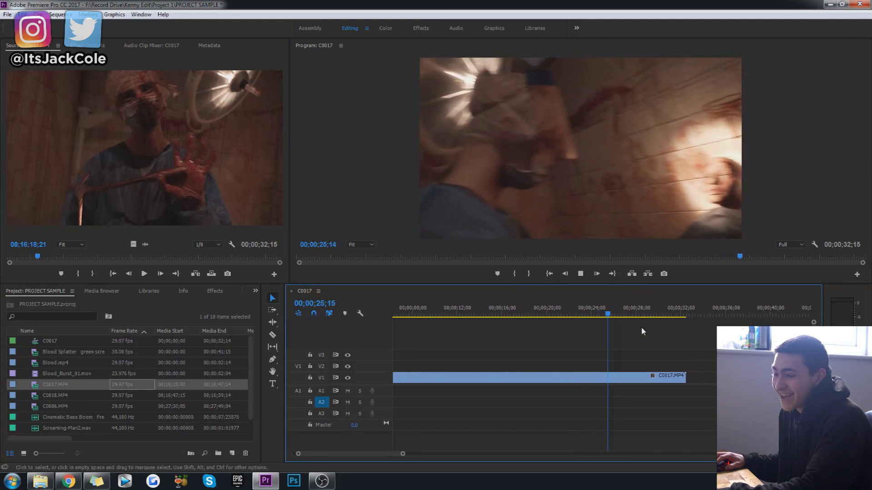
key("space")
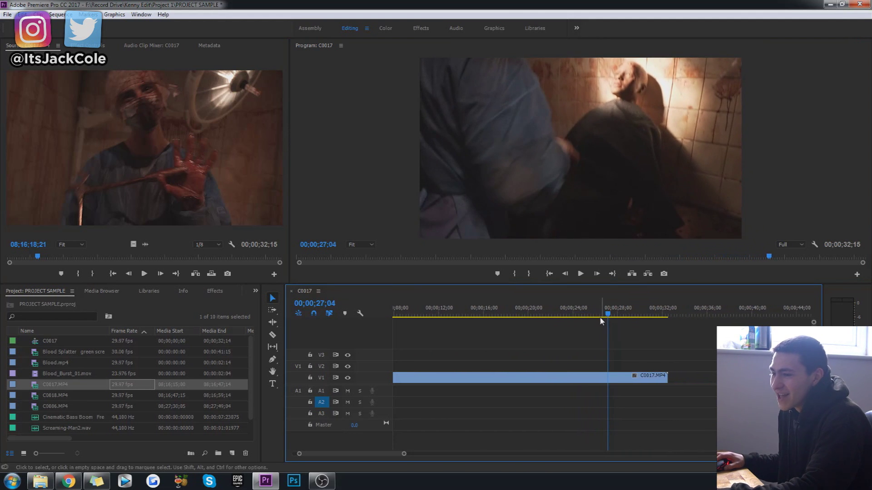
left_click_drag(600, 321, 333, 338)
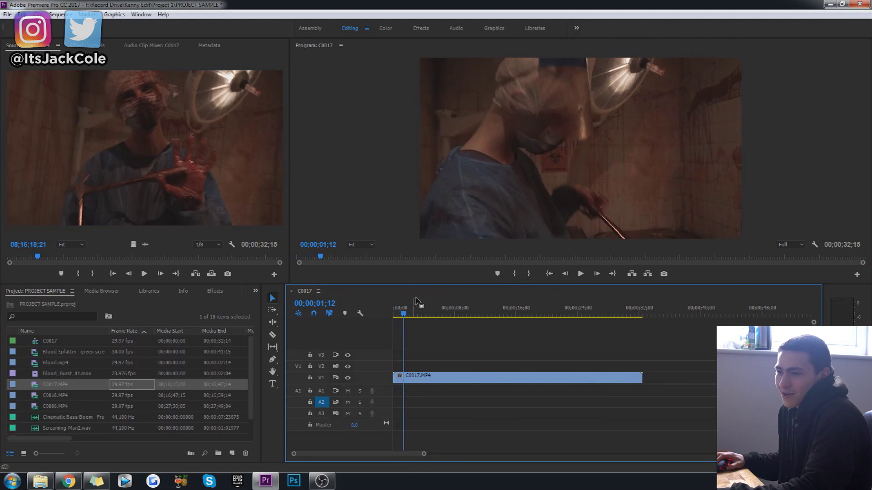
Razor-cut C0017.MP4 about one second in and ripple delete the opening piece
key("space")
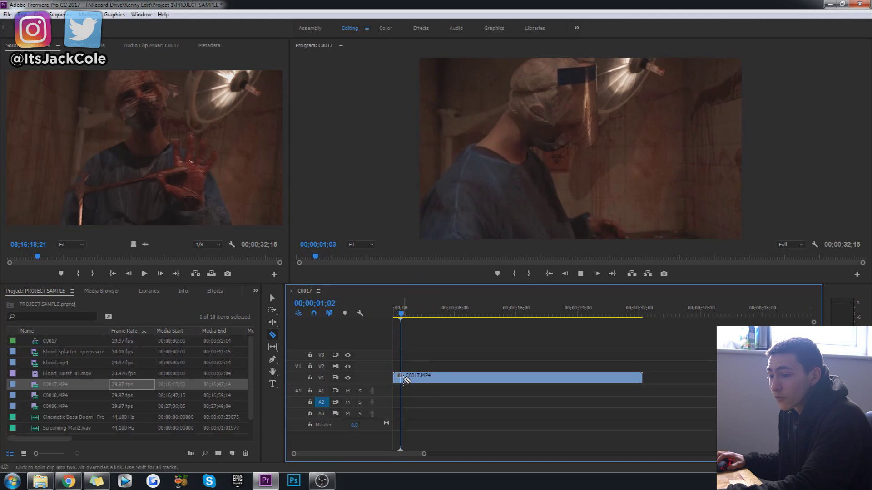
right_click(397, 377)
key("Escape")
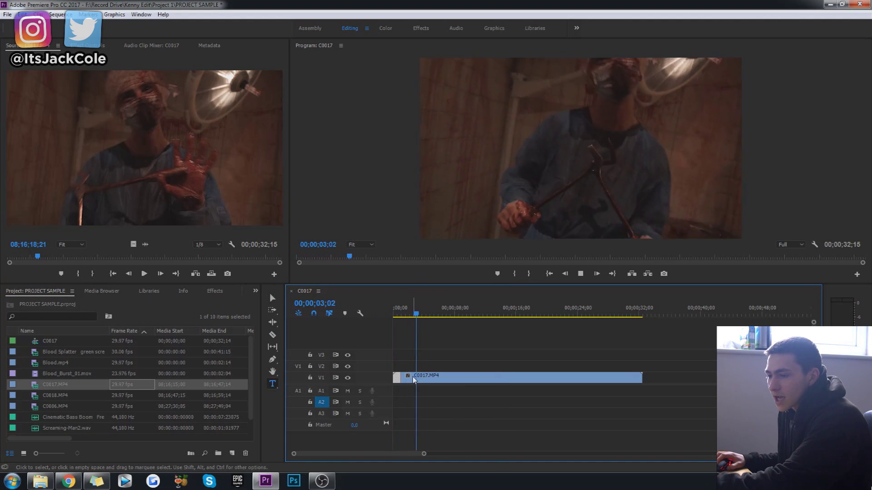
left_click_drag(397, 377, 430, 381)
key("Home")
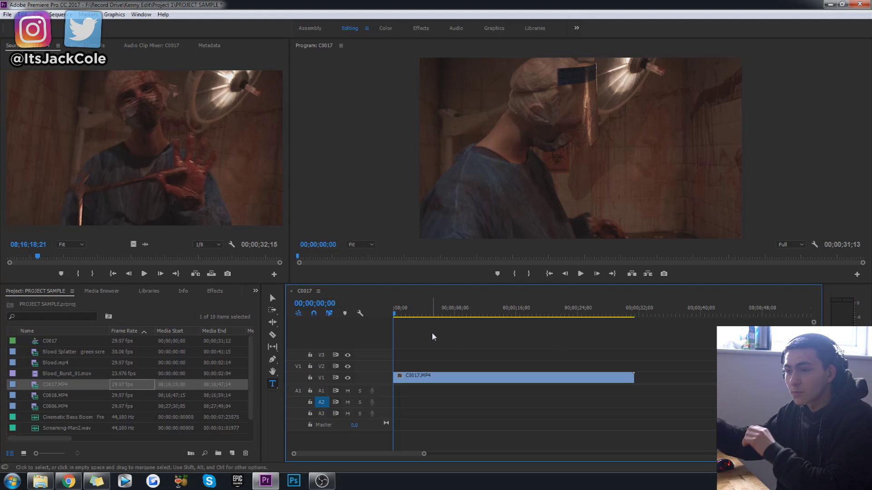
key("space")
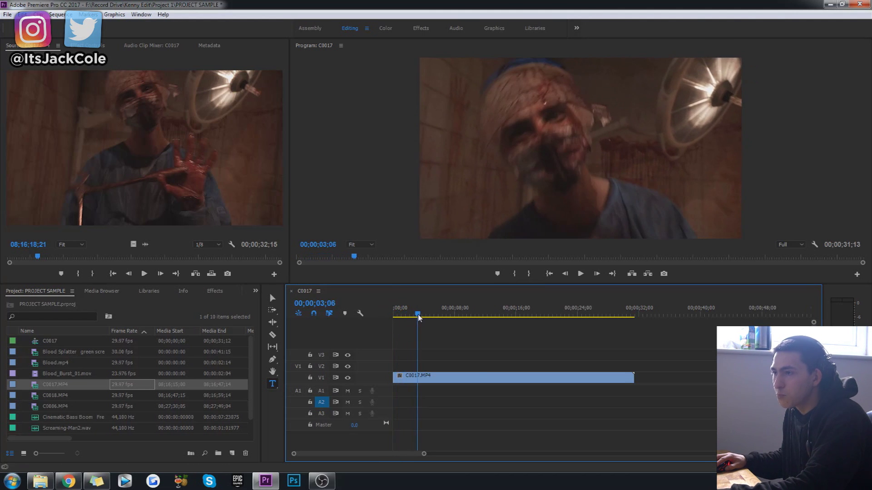
Scrub the footage and chop C0017.MP4 into short montage pieces from about one second in
left_click_drag(405, 318, 607, 327)
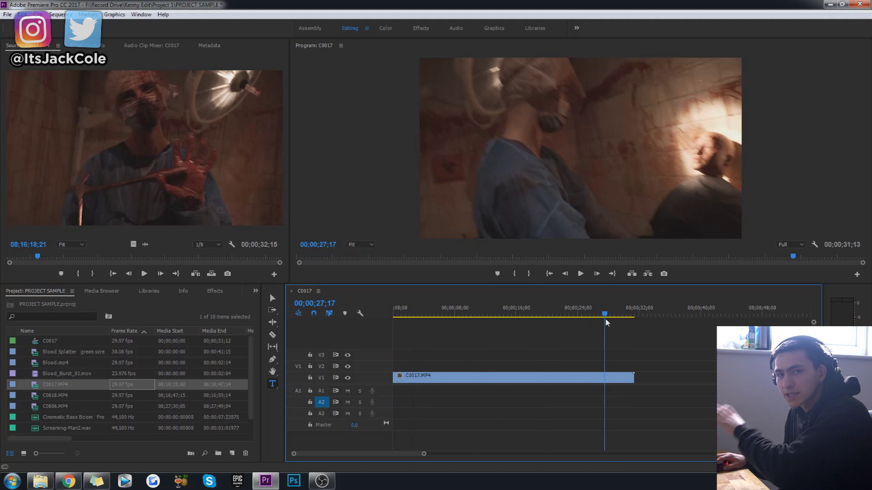
left_click_drag(606, 322, 393, 318)
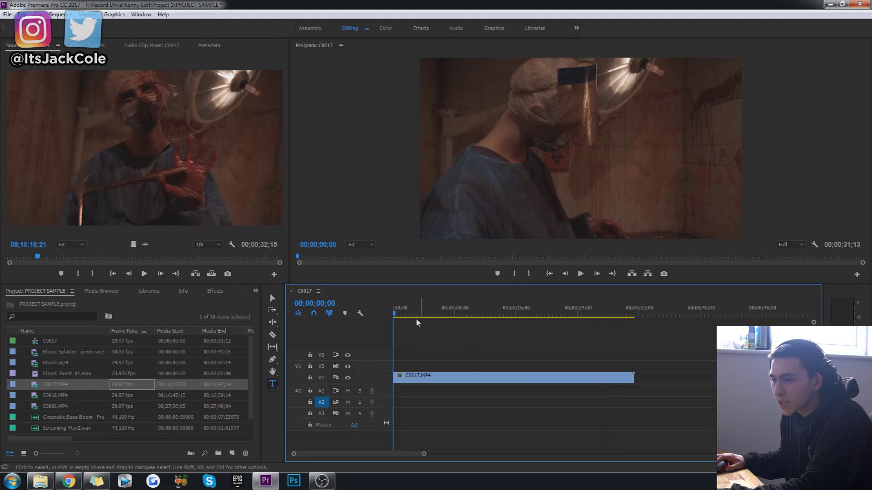
mouse_move(395, 314)
left_mouse_down()
mouse_move(419, 319)
mouse_move(390, 322)
left_mouse_up()
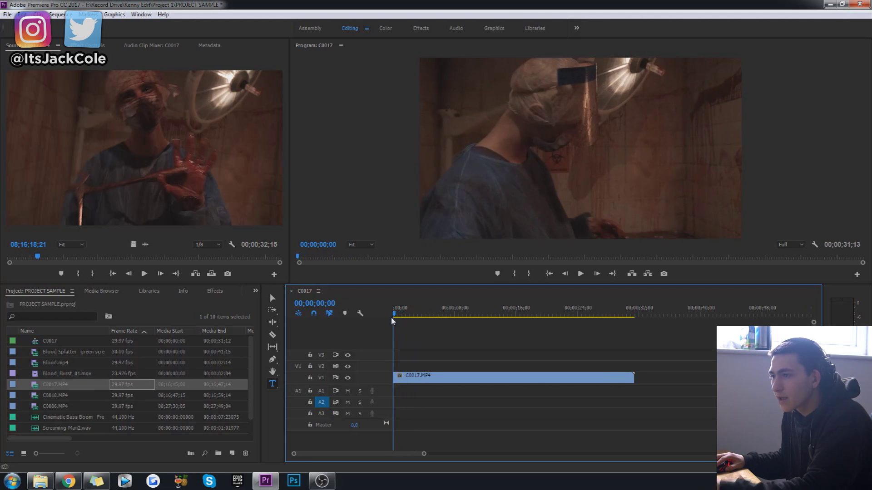
key("space")
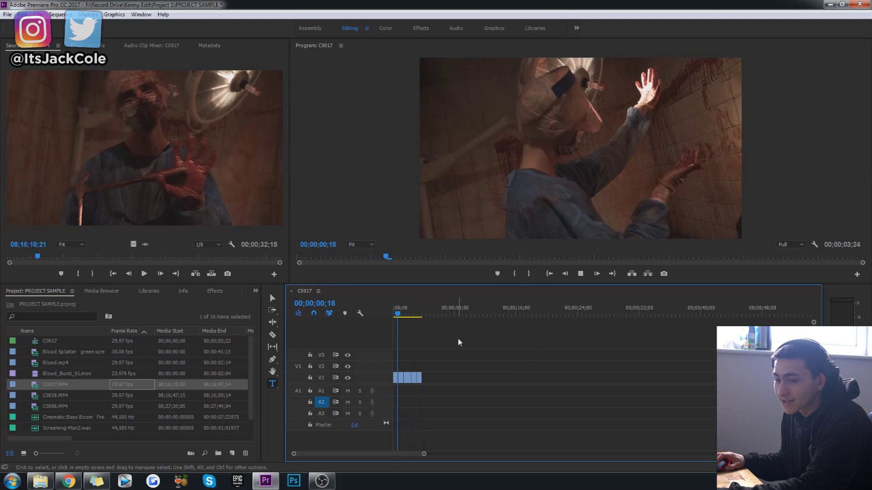
Review the short montage from the start, then save the project
key("space")
key("space")
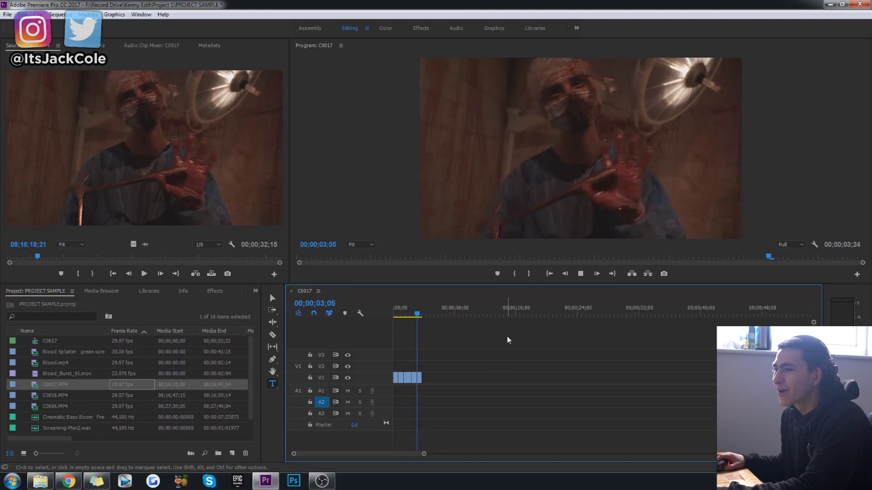
key("space")
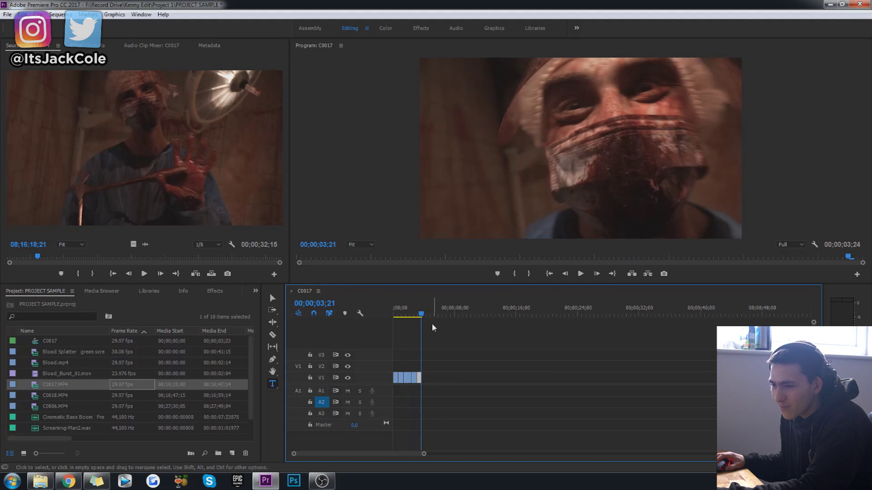
key("Home")
key("ctrl+s")
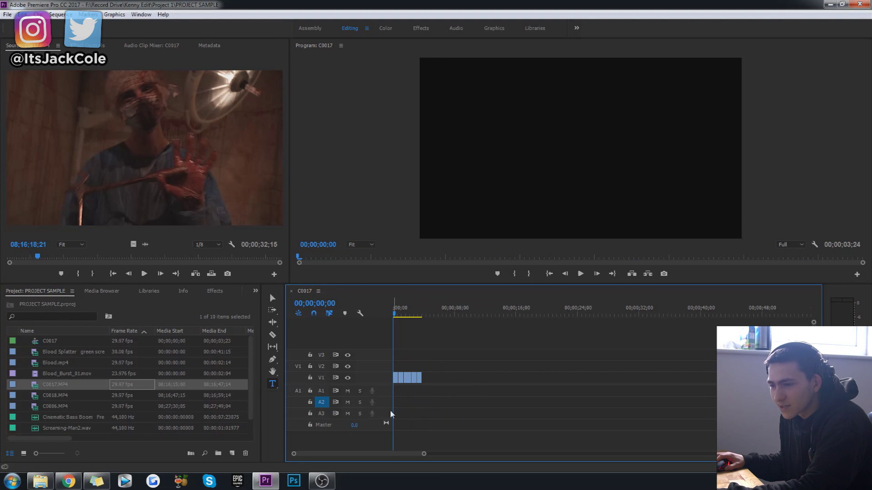
scroll(122, 407, "down", 1)
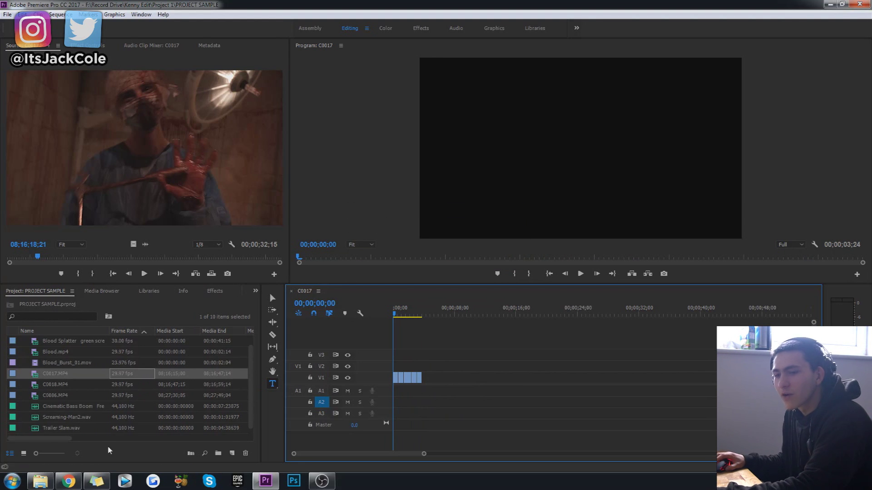
left_click(124, 431)
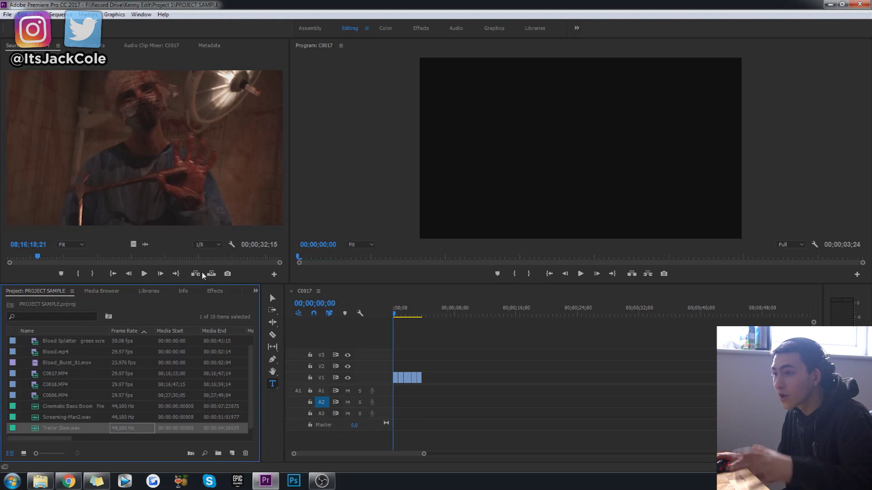
left_click(465, 407)
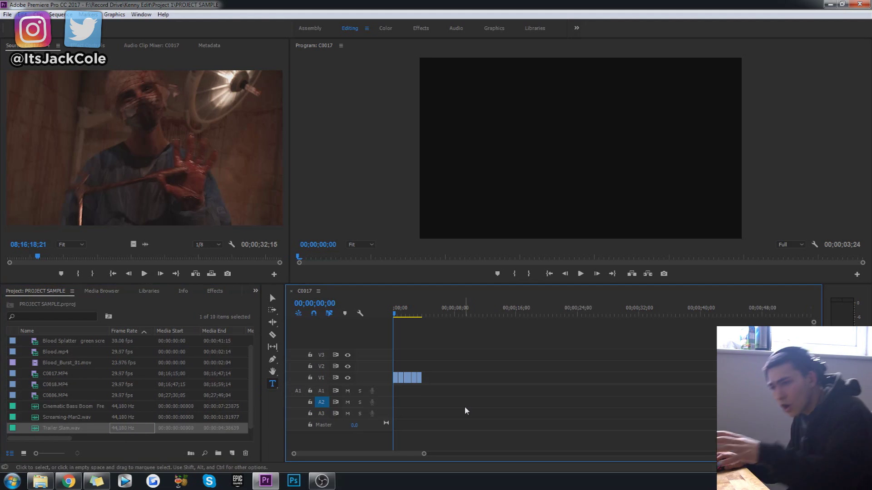
key("space")
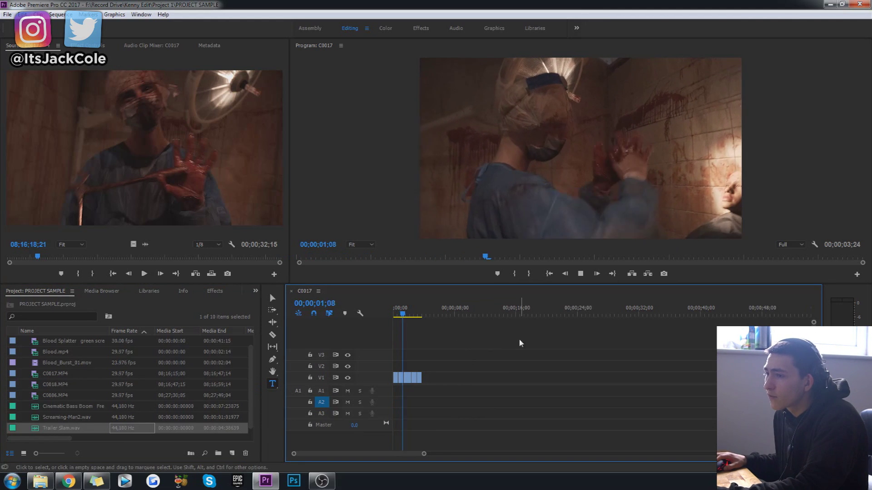
key("Home")
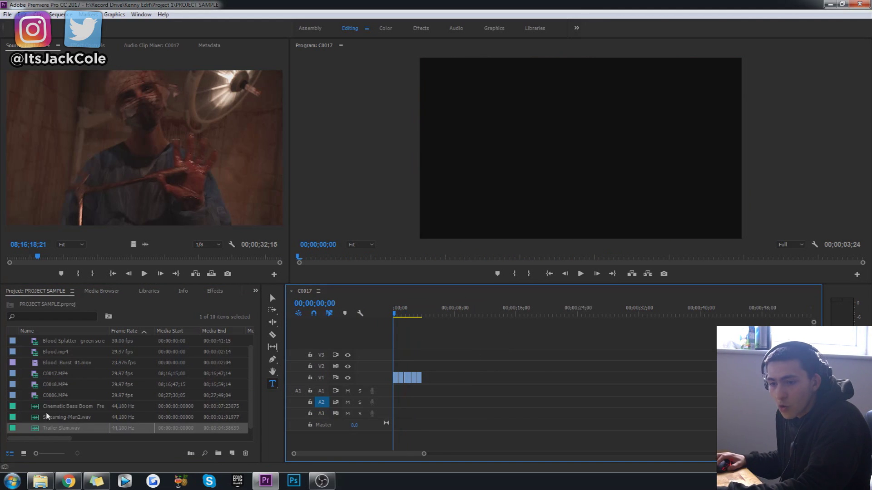
left_click_drag(37, 431, 401, 394)
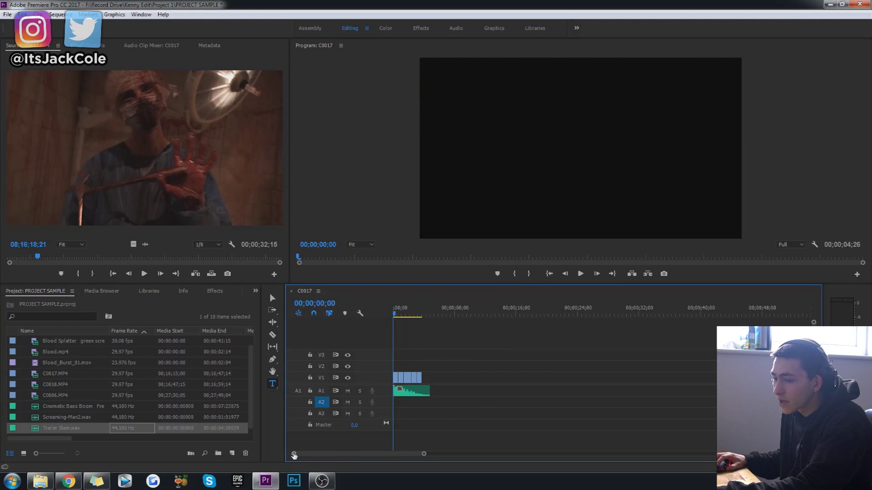
Move the montage clips to the sequence start and delete the leftover music after the cut
key("equal")
key("equal")
key("equal")
key("equal")
key("equal")
key("equal")
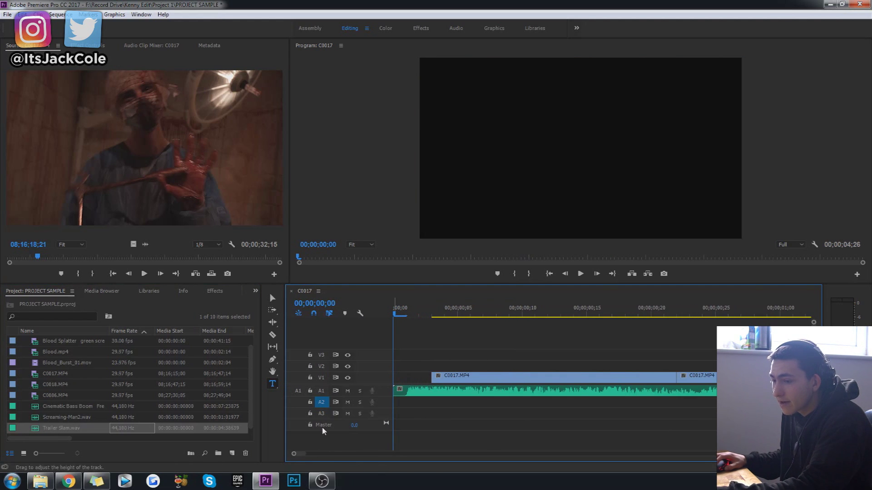
left_click_drag(304, 455, 354, 454)
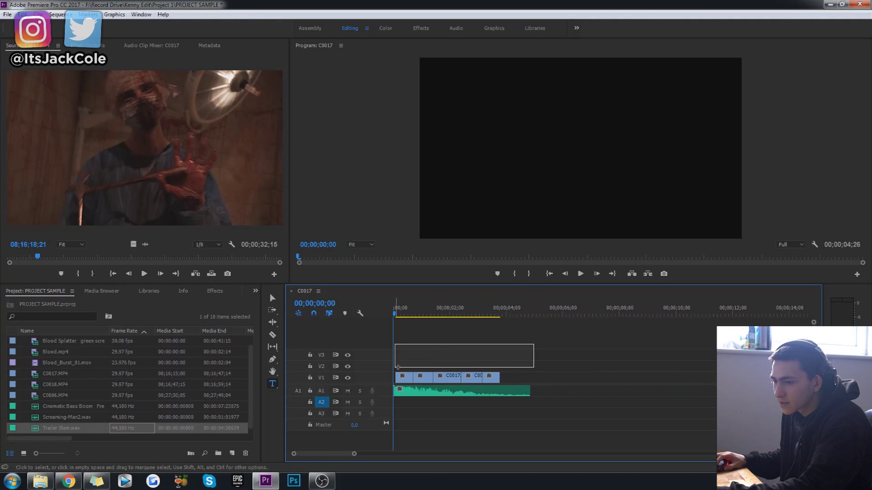
left_click_drag(396, 366, 402, 377)
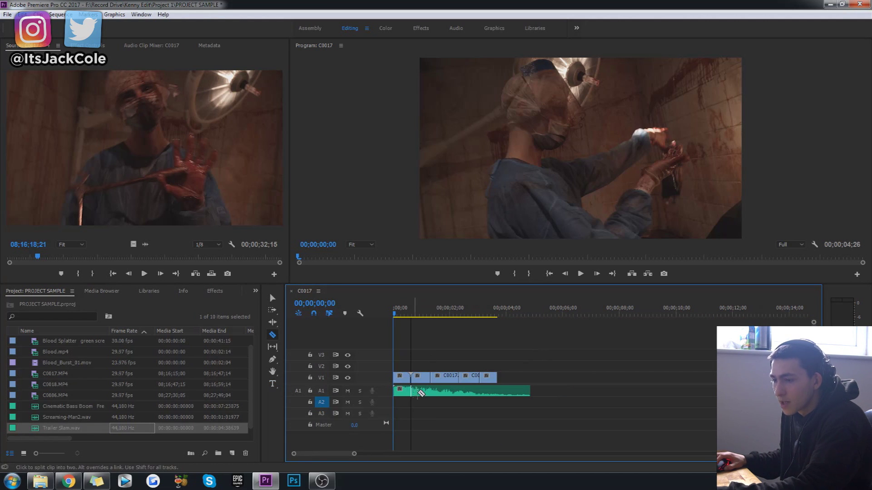
left_click(413, 391)
key("Delete")
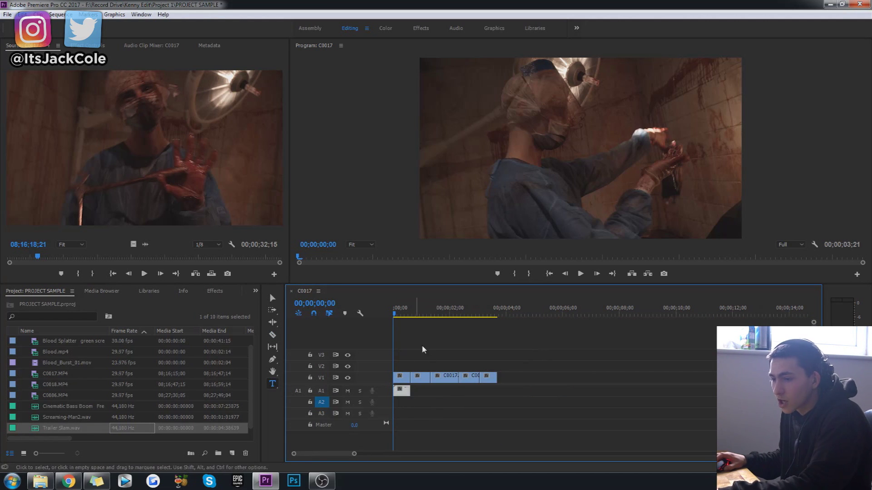
Trim and lengthen the A1 audio pieces between 00;00;00;19 and 00;00;01;08
left_click(411, 313)
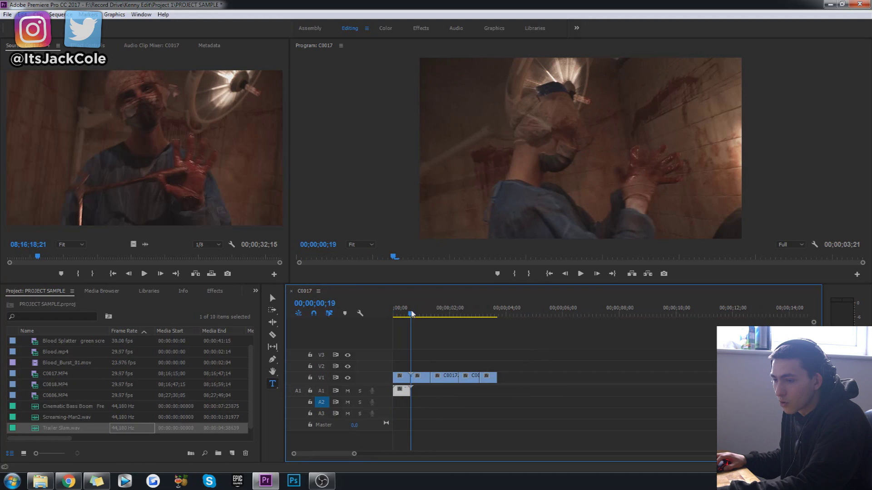
left_click(320, 390)
key("space")
left_click_drag(425, 391, 434, 394)
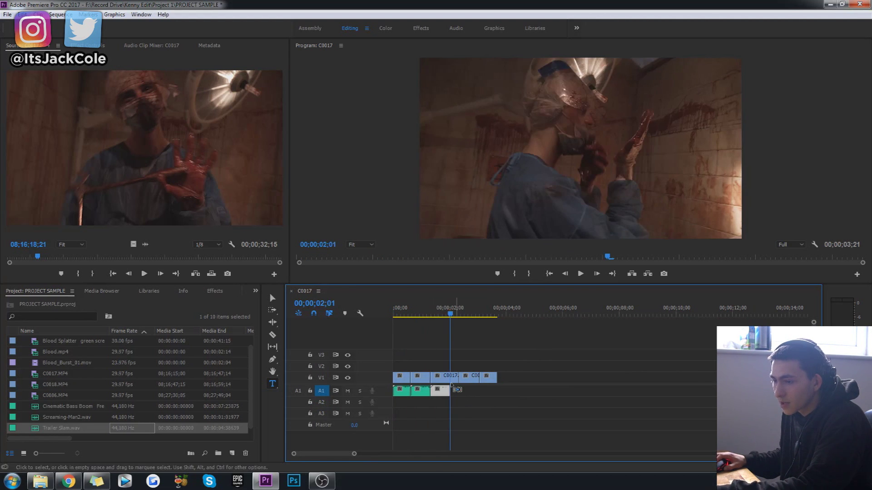
left_click_drag(452, 391, 479, 393)
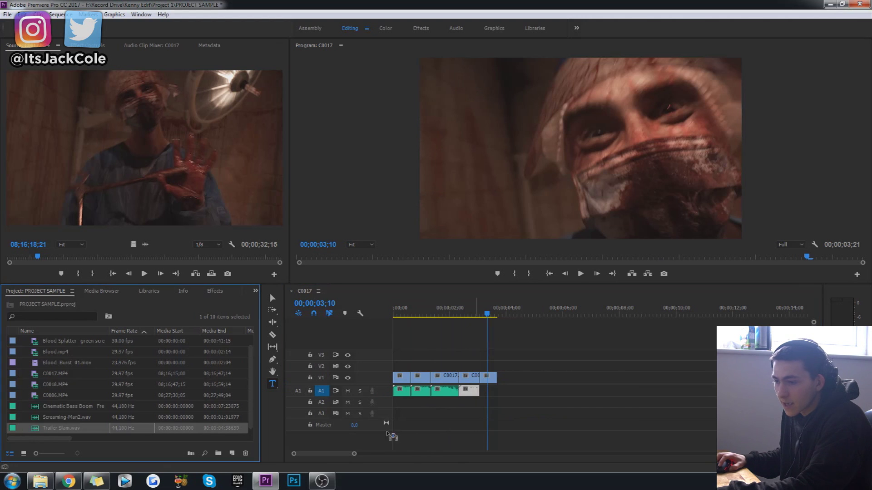
Add Trailer Slam.wav to A1 right after the audio pieces and preview from the start
left_click_drag(38, 430, 484, 392)
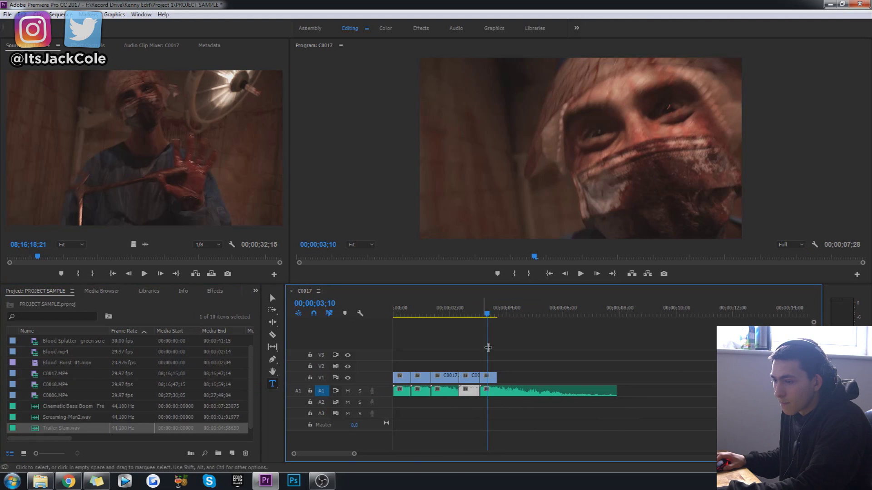
left_click(480, 313)
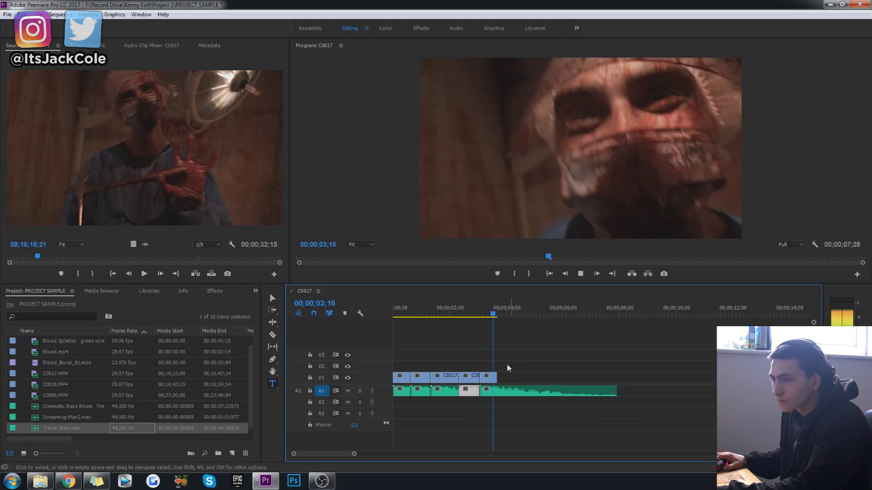
key("Home")
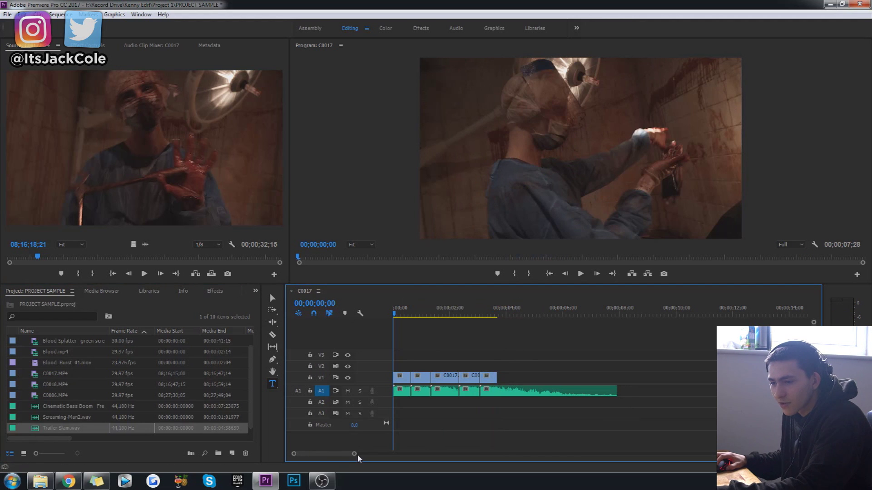
left_click_drag(354, 455, 378, 455)
Review the montage's ending around 00;00;01;10
key("space")
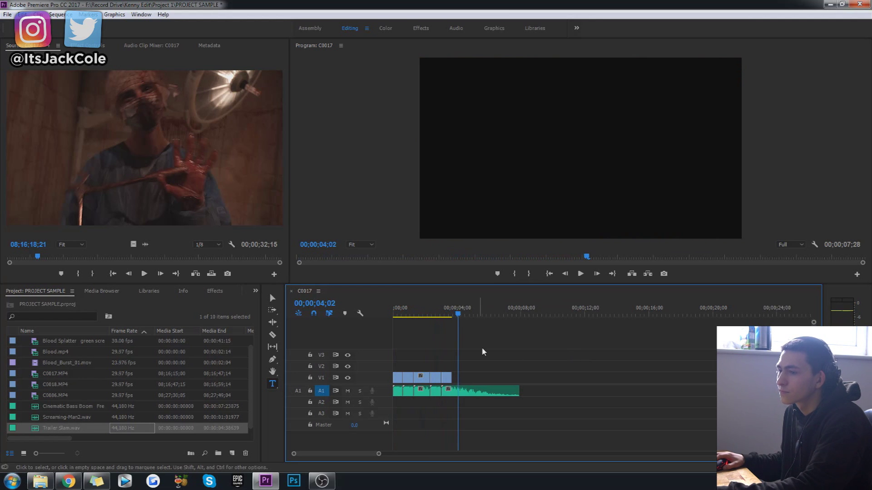
left_click_drag(428, 308, 414, 308)
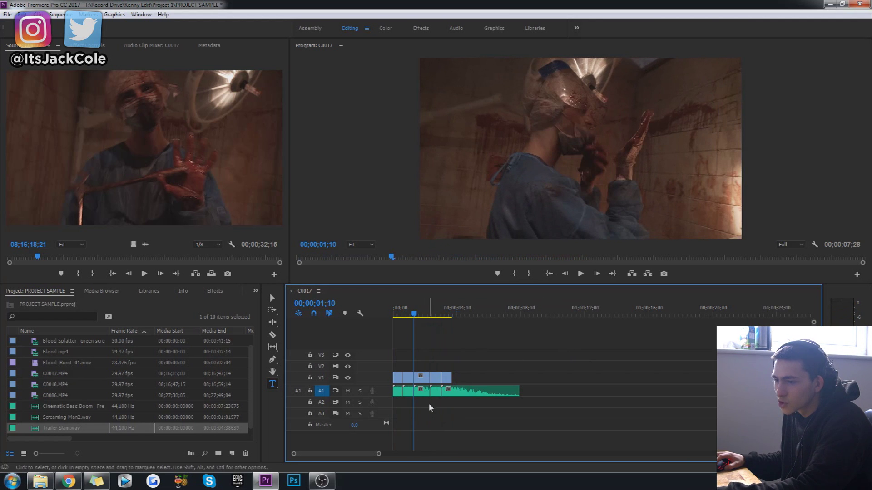
key("space")
key("space")
key("Home")
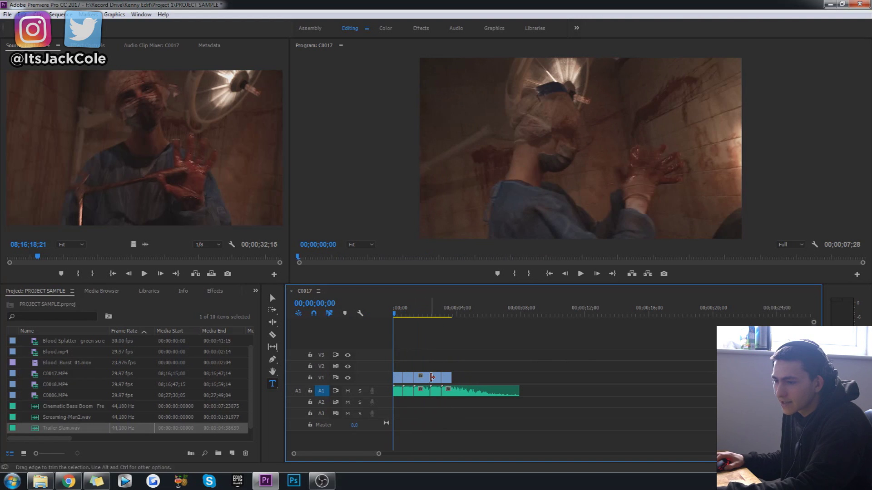
scroll(295, 454, "up", 3)
scroll(300, 453, "up", 3)
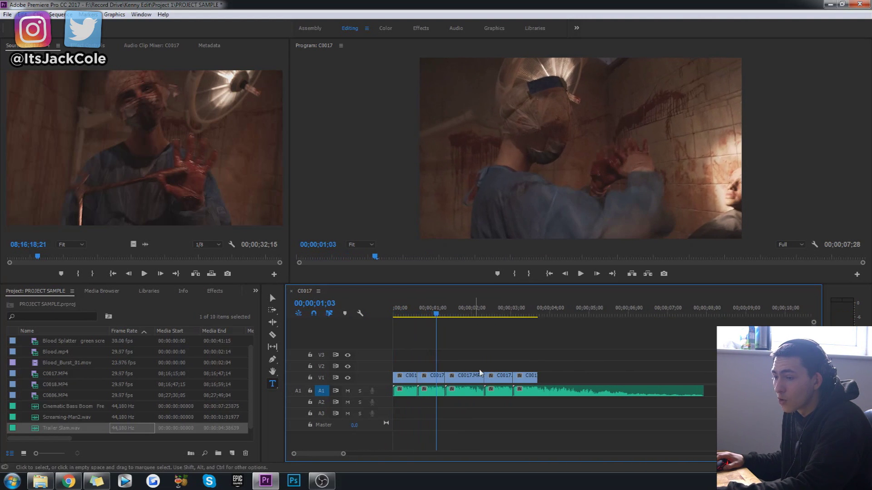
Split the clip at 00;00;01;03, delete the short section after it, and close the gap
key("space")
key("c")
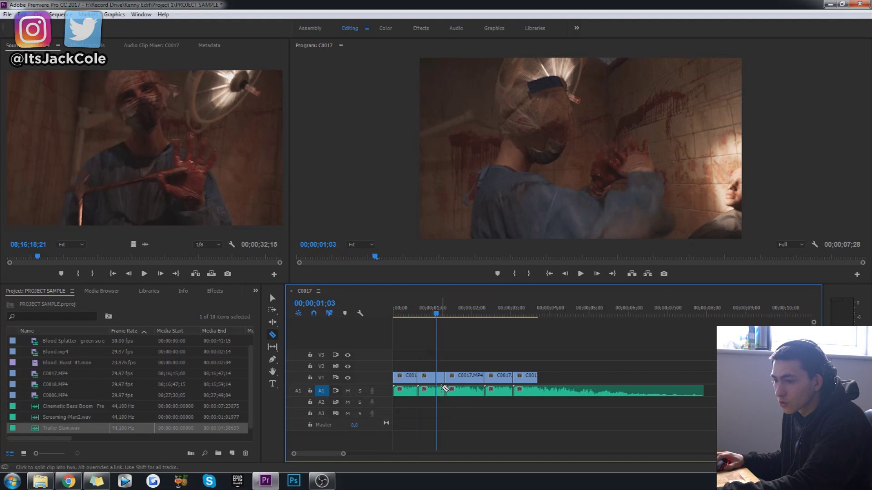
left_click(445, 388)
key("v")
key("Delete")
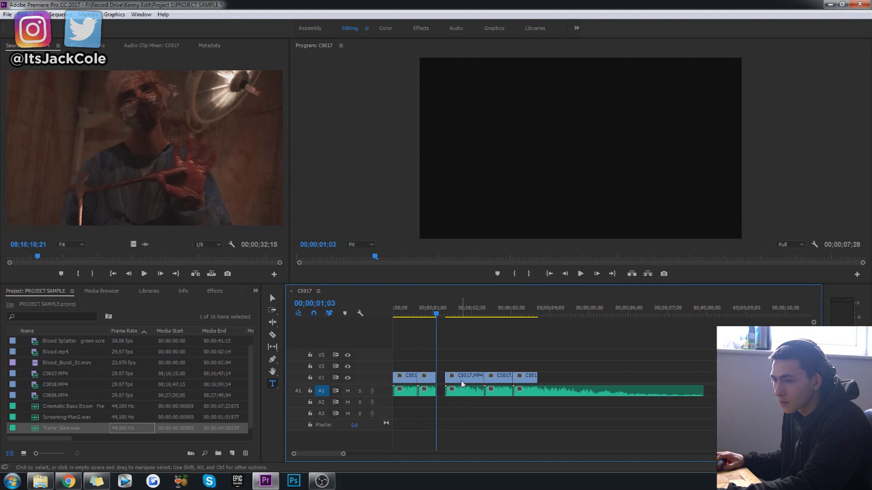
left_click_drag(462, 384, 452, 386)
Delete another short clip segment and select the remaining clips after the gap
key("c")
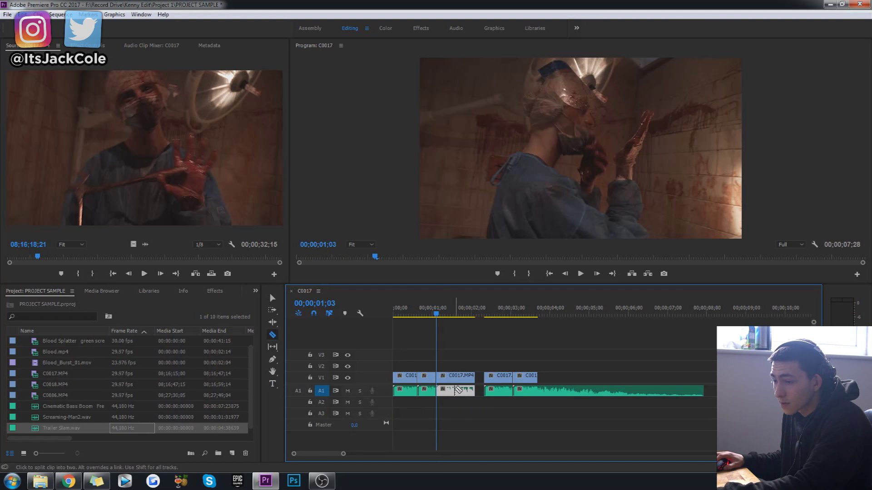
key("v")
left_click(457, 382)
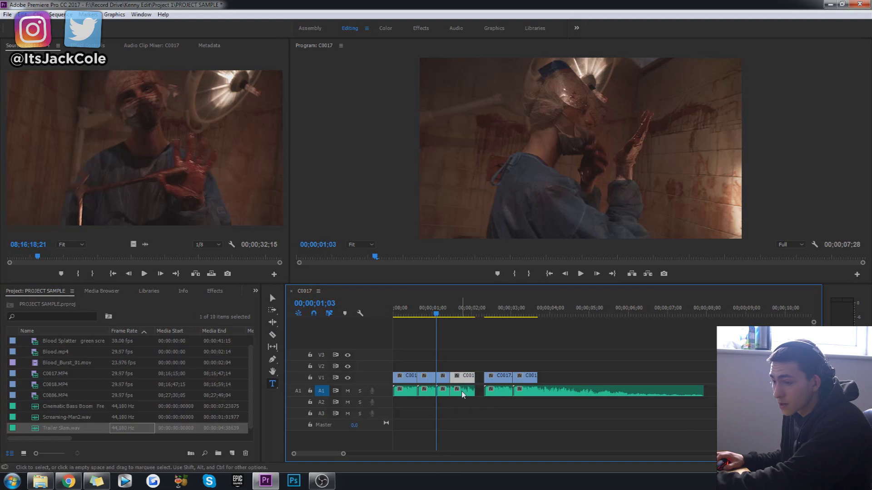
key("Delete")
mouse_move(481, 373)
left_mouse_down()
mouse_move(539, 403)
mouse_move(501, 390)
left_mouse_up()
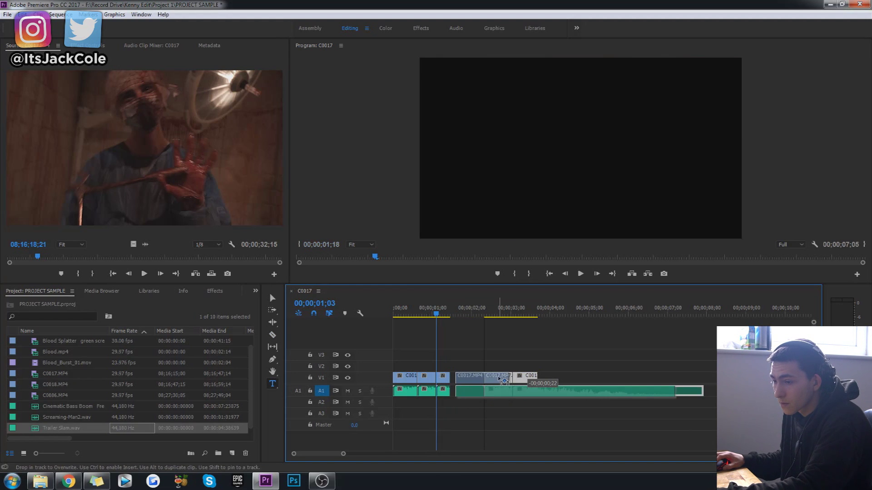
Try opening the clip's original media externally, then dismiss the playback error
key("c")
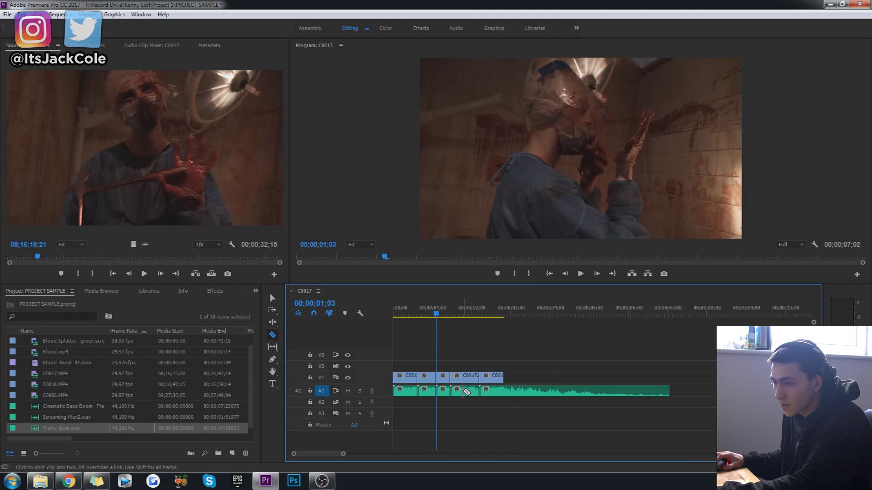
key("y")
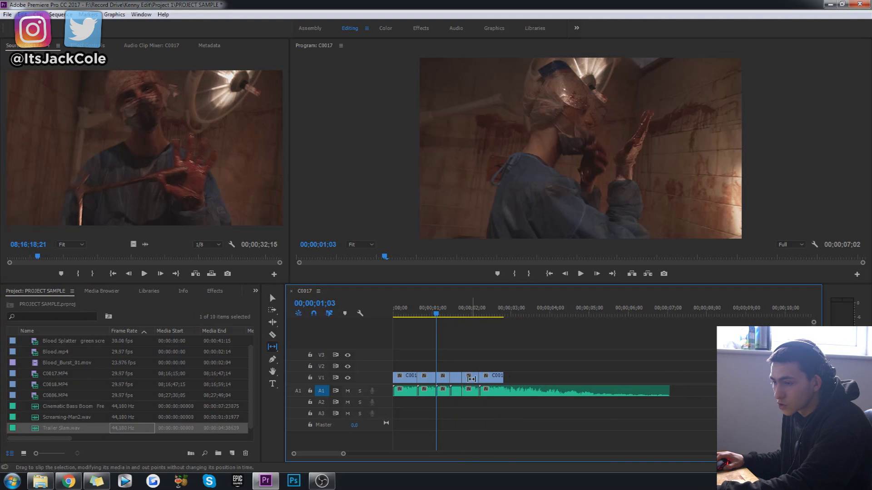
right_click(473, 385)
left_click(532, 116)
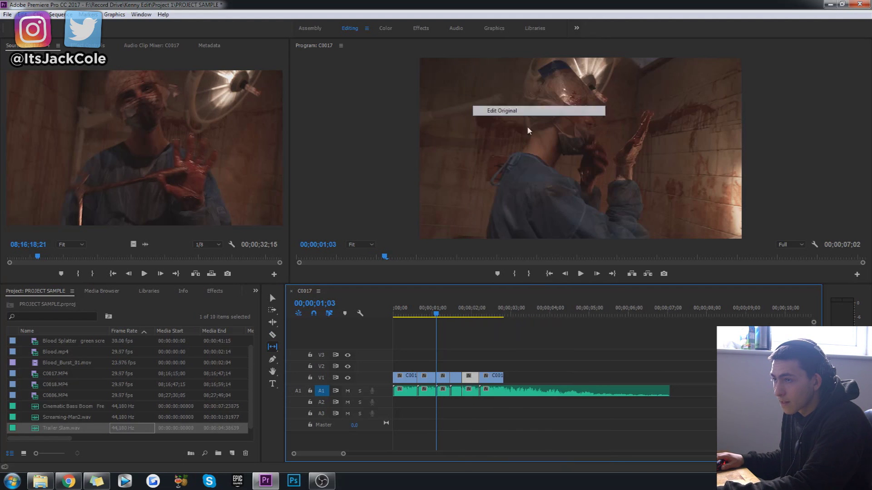
key("Return")
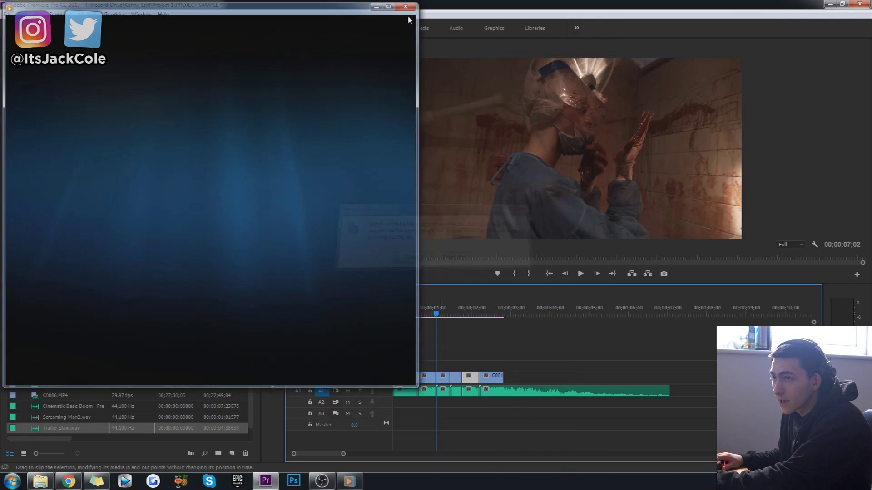
left_click(466, 380)
Delete the small V1 clip, close the gap, and render a sequence preview
key("t")
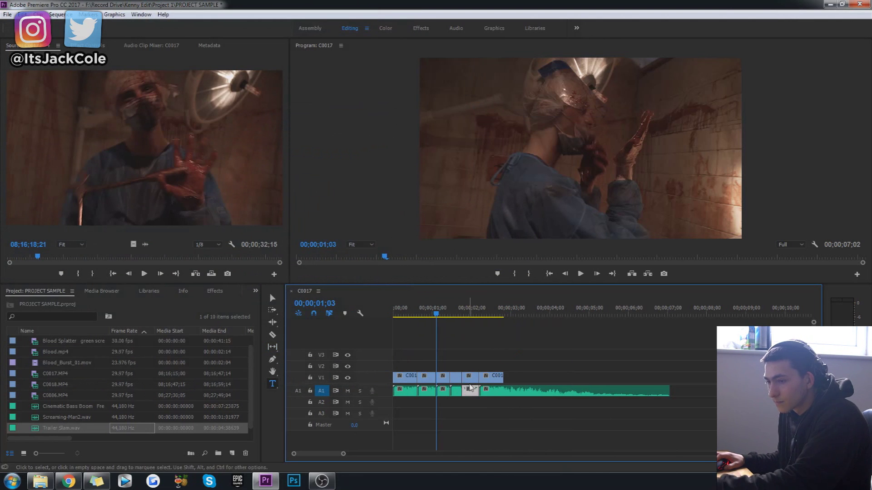
key("Delete")
left_click(490, 386)
left_click_drag(482, 380, 465, 381)
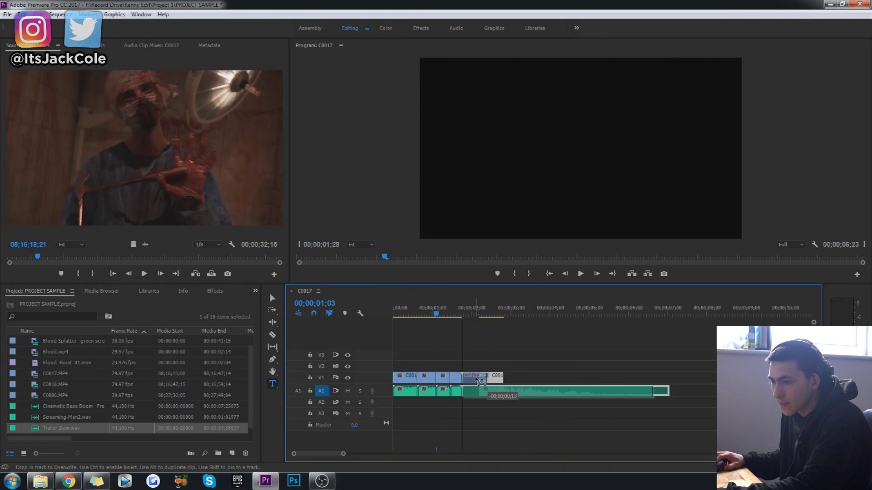
key("Home")
key("Return")
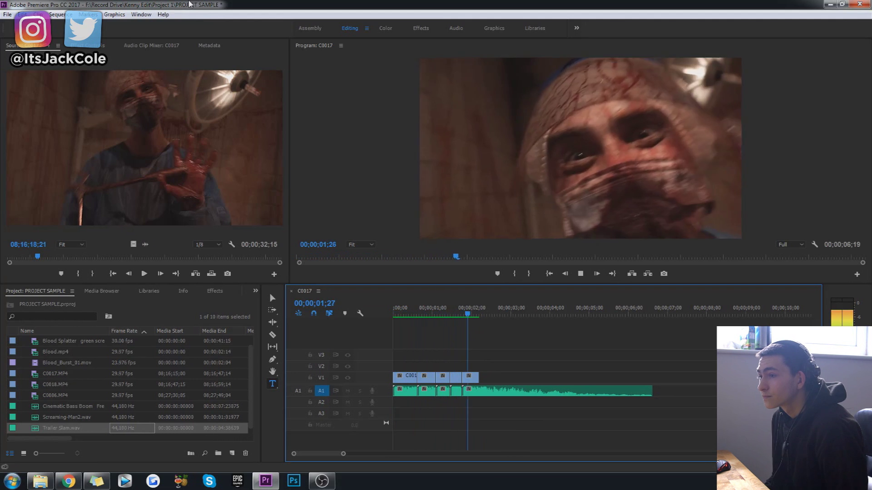
Trim the V1 clip's end at 00:00:02:01
key("space")
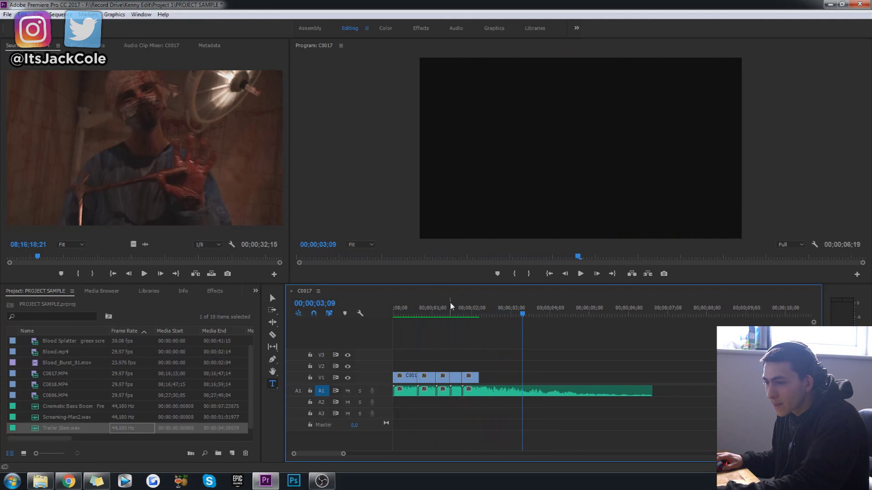
left_click_drag(468, 312, 461, 312)
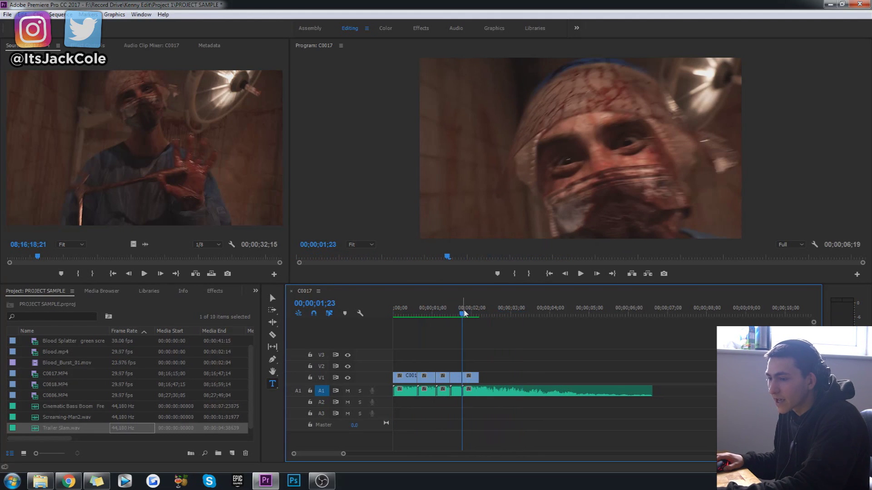
key("c")
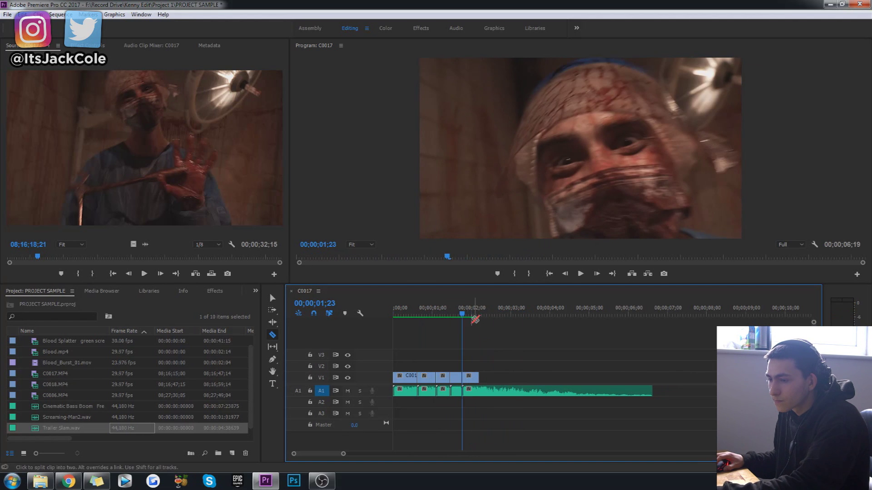
left_click_drag(474, 319, 472, 319)
key("w")
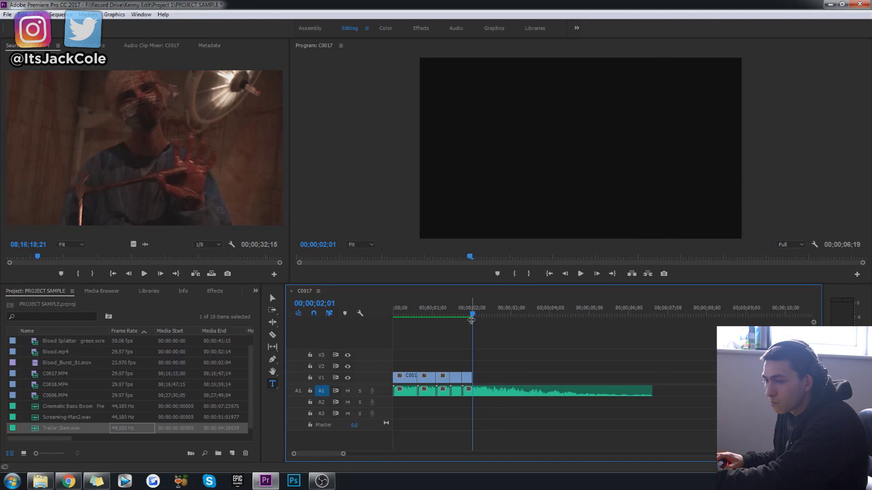
Review the sequence and shorten the V1 clip's end slightly near 00:00:01:28
key("Home")
key("space")
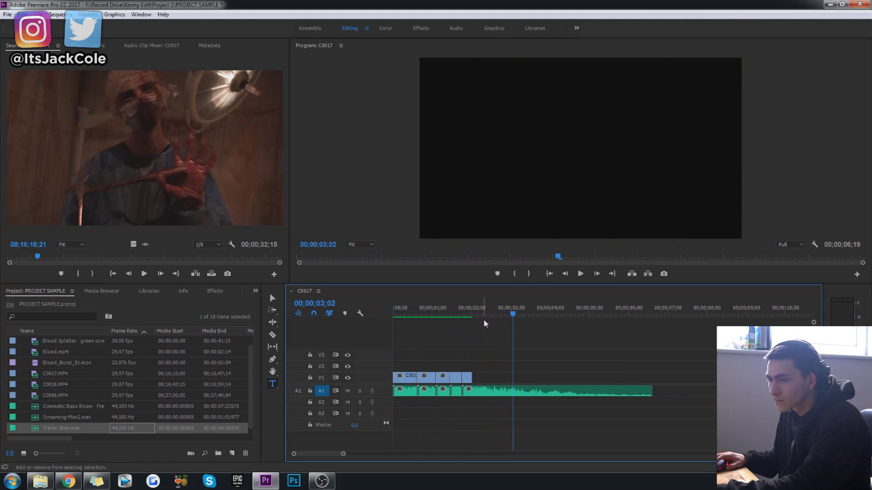
left_click_drag(460, 312, 469, 312)
key("b")
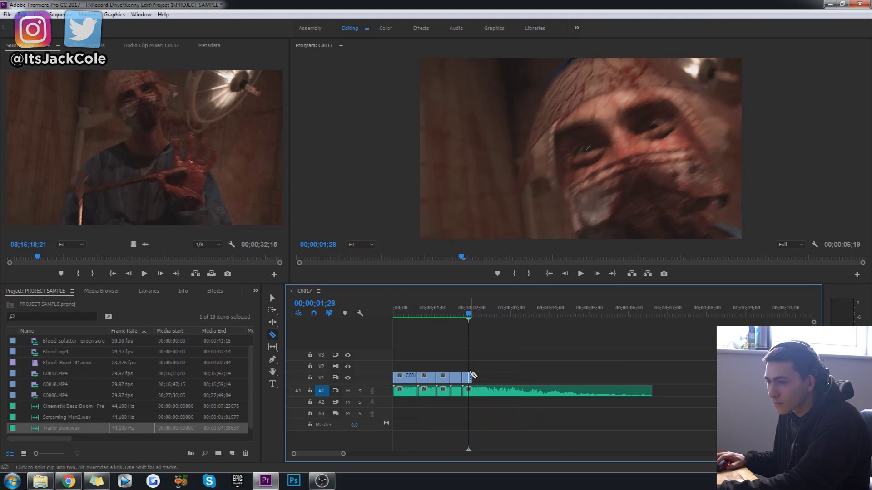
left_click_drag(471, 377, 468, 378)
Replay the sequence and trim the video clip's end a little shorter
key("Home")
key("space")
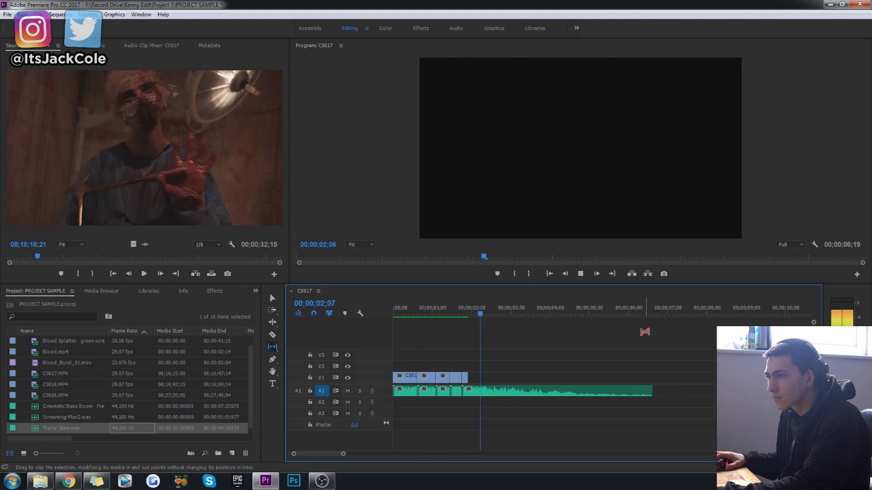
key("space")
left_click_drag(467, 377, 471, 368)
Lengthen the video clip's end slightly and preview the sequence from the start
key("Home")
key("space")
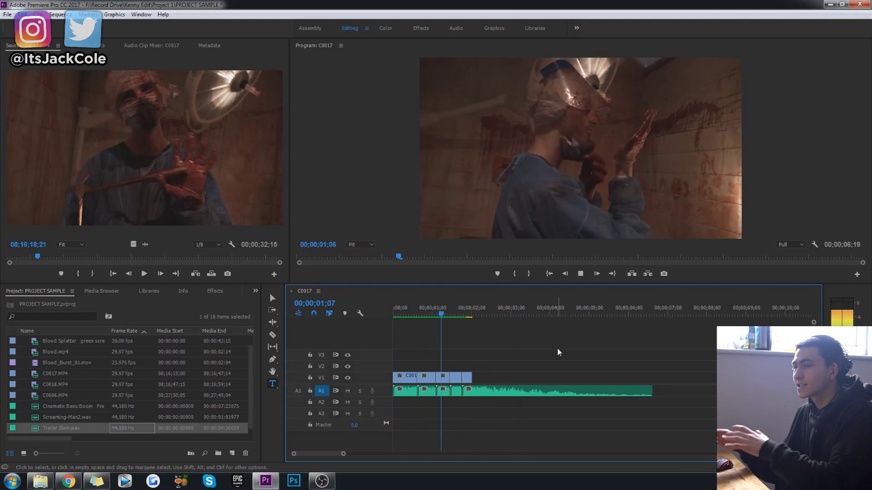
key("space")
key("Home")
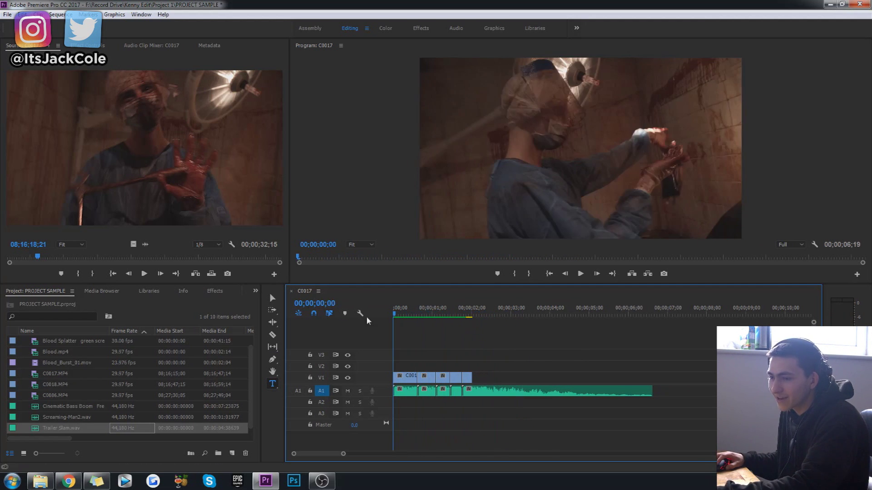
key("space")
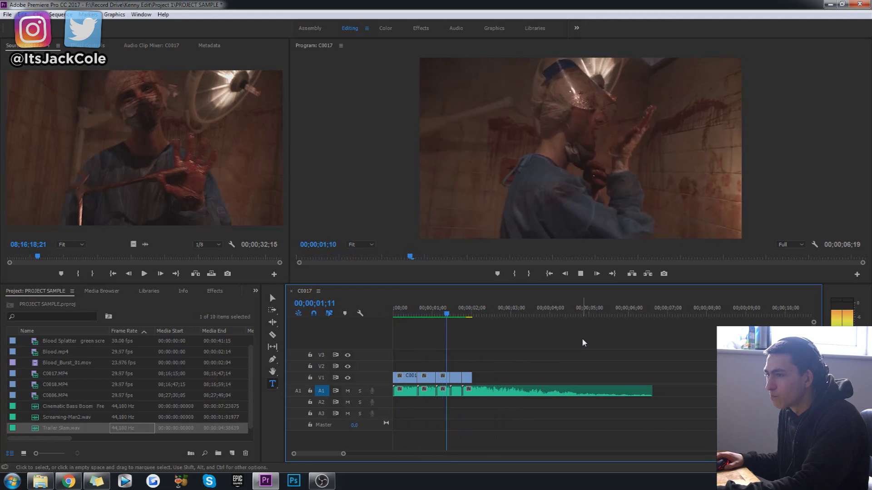
key("Home")
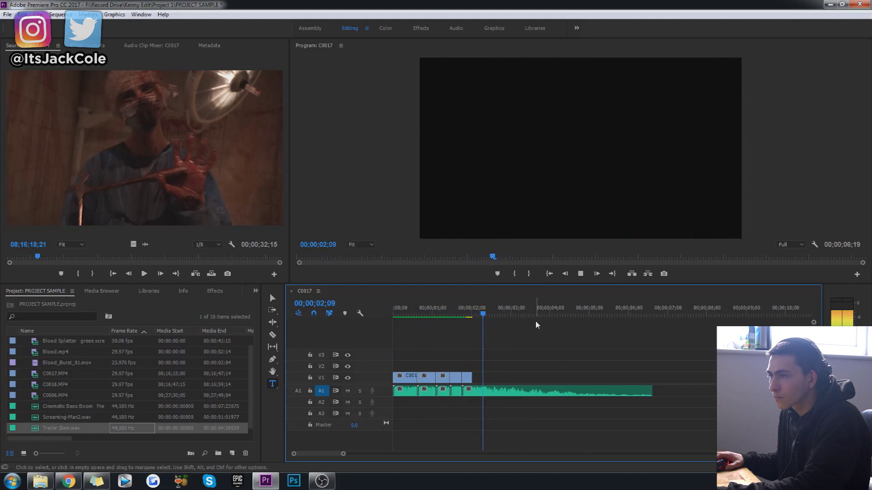
Stop the preview, rewind to the start, and save the project
key("space")
key("Home")
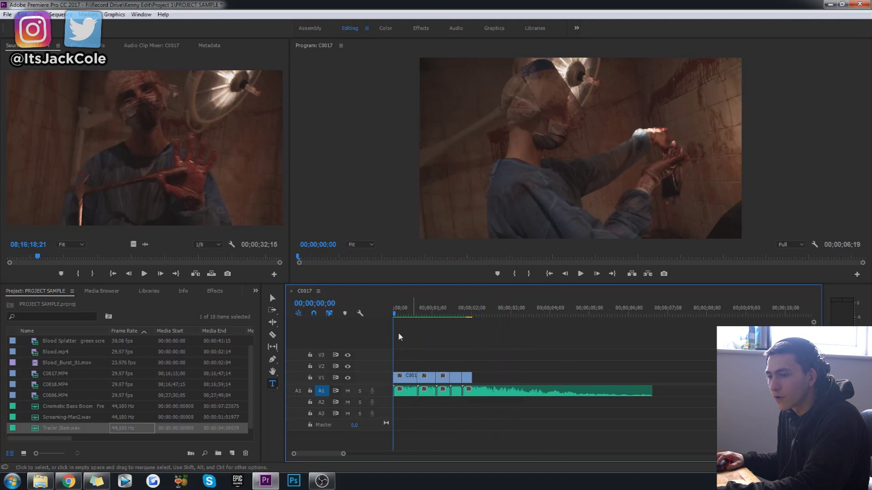
key("ctrl+s")
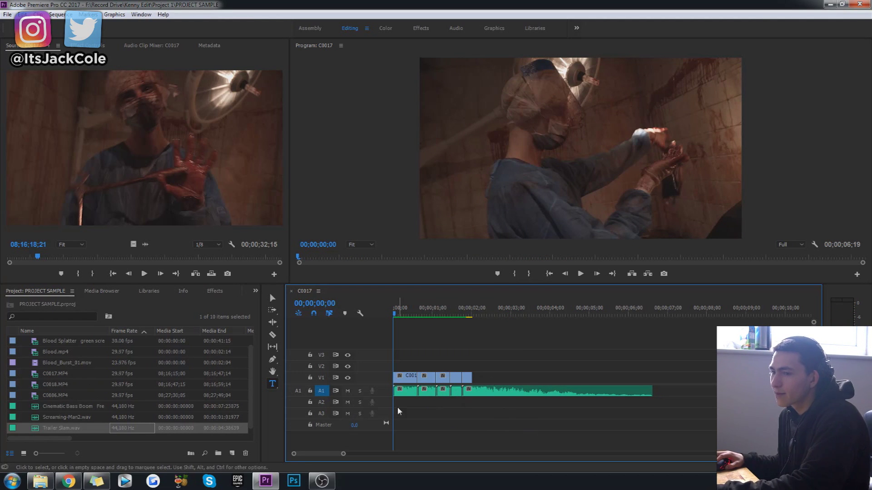
left_click(38, 418)
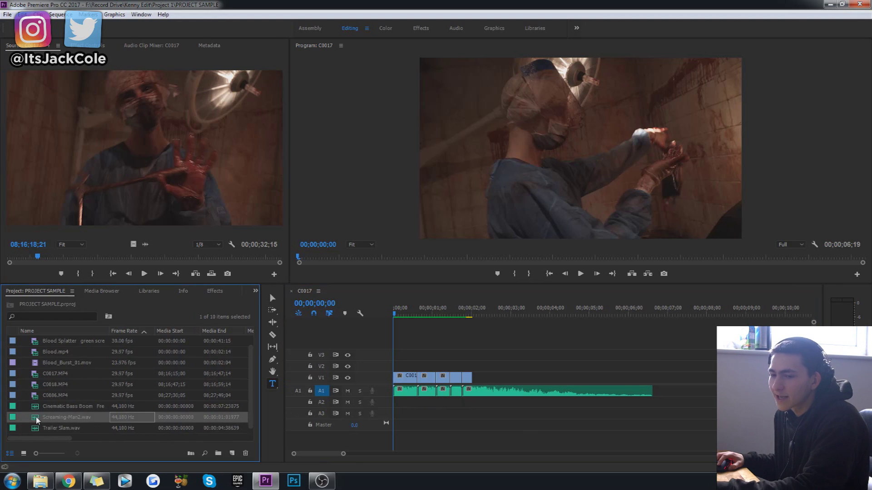
Place Screaming-Man2.wav on A2 at the 1;23 cut, nudged slightly earlier
left_click_drag(36, 420, 147, 235)
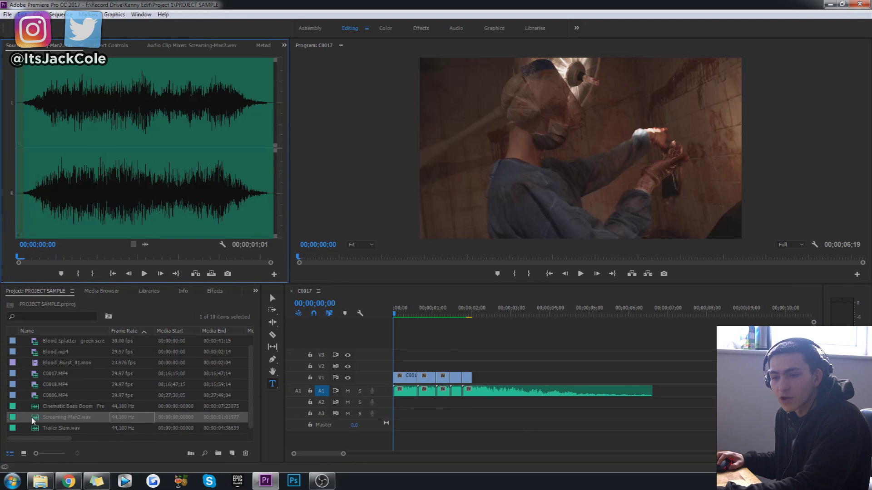
left_click_drag(32, 421, 466, 405)
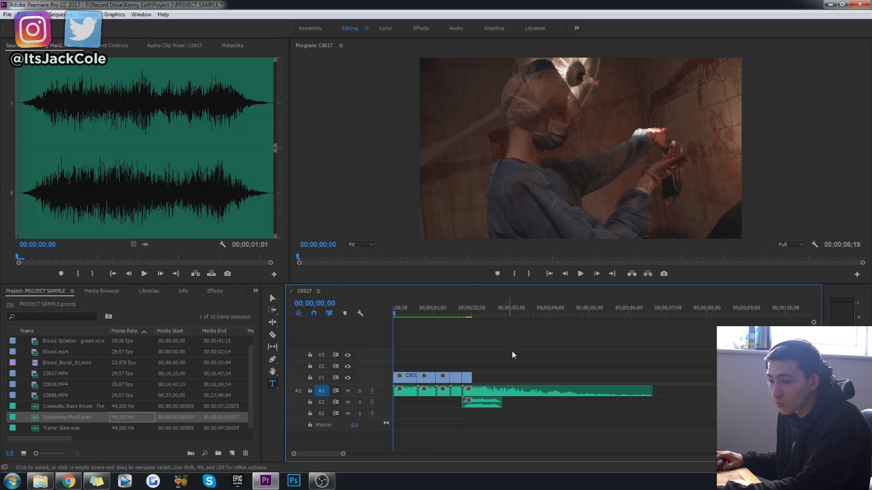
left_click(464, 311)
key("=")
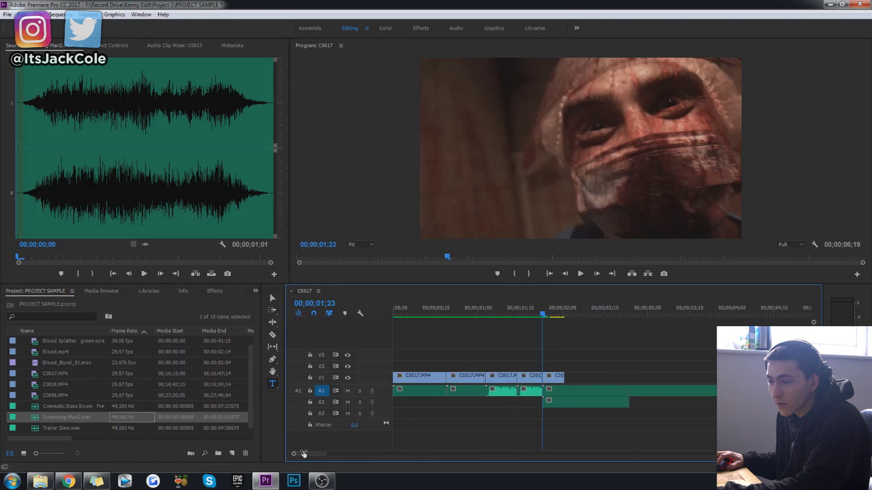
key("=")
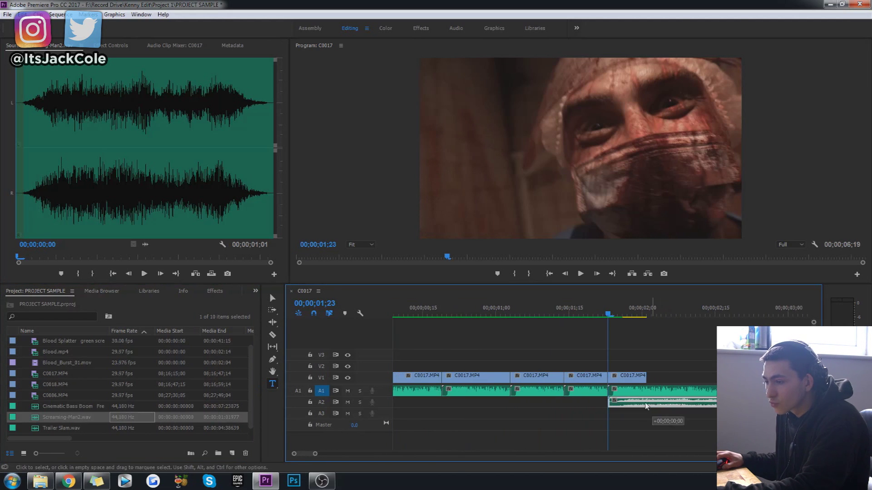
left_click_drag(645, 404, 652, 406)
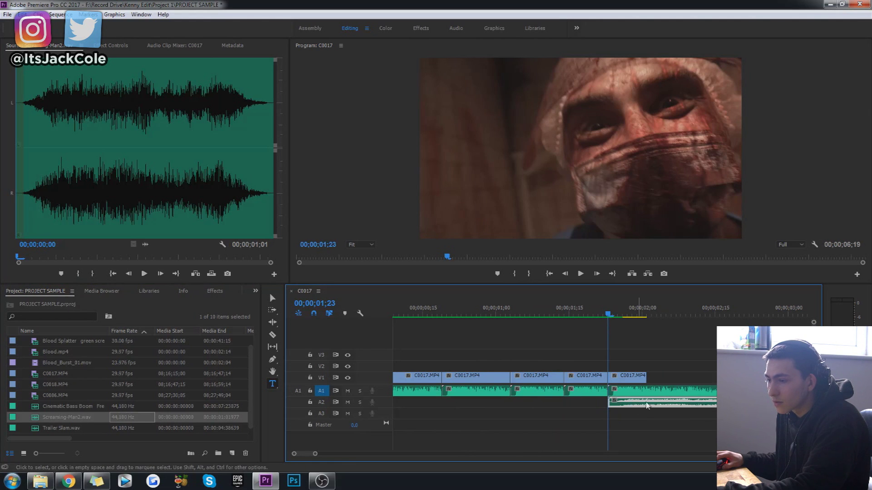
left_click_drag(312, 455, 326, 456)
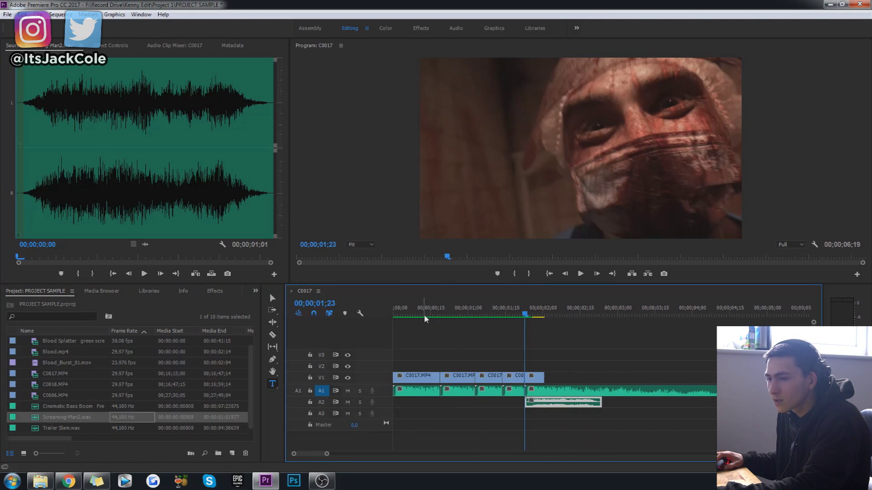
Show the first Trailer Slam piece's volume settings in Effect Controls
left_click(424, 314)
left_click(431, 393)
left_click(112, 45)
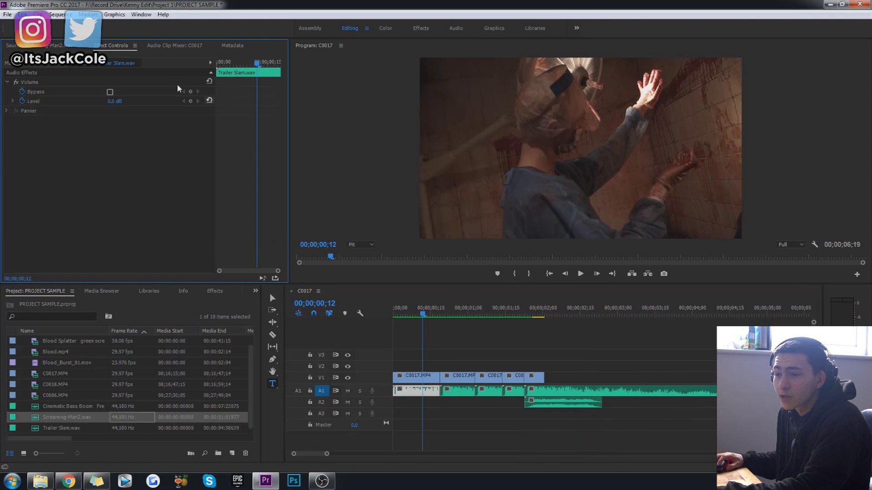
Remove the Level keyframes on the Trailer Slam piece at 0;26 and edit its volume
left_click(28, 101)
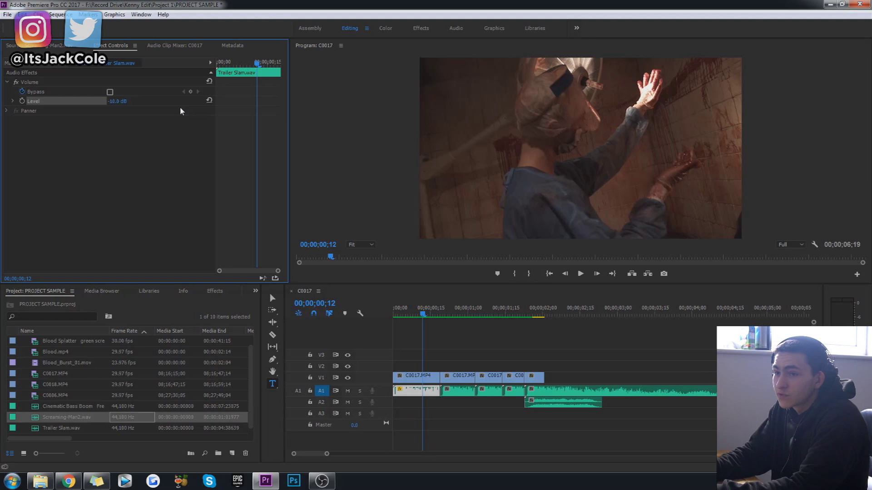
left_click(457, 309)
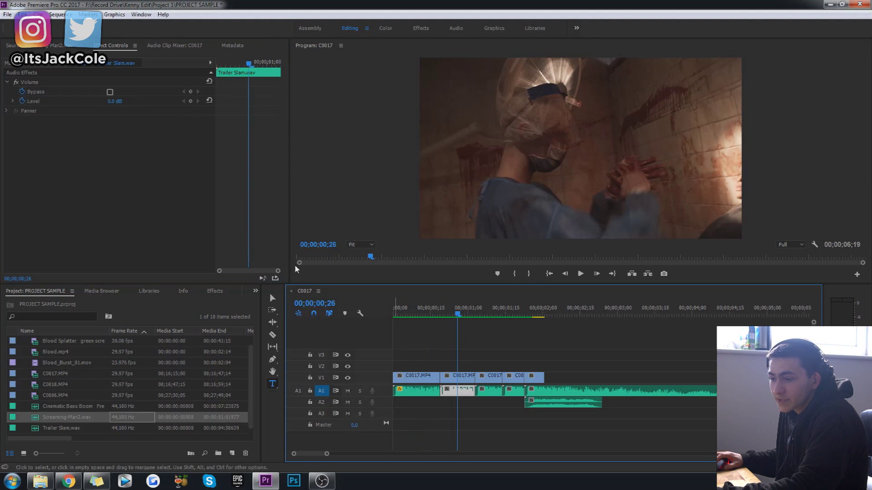
left_click(114, 101)
type("-8")
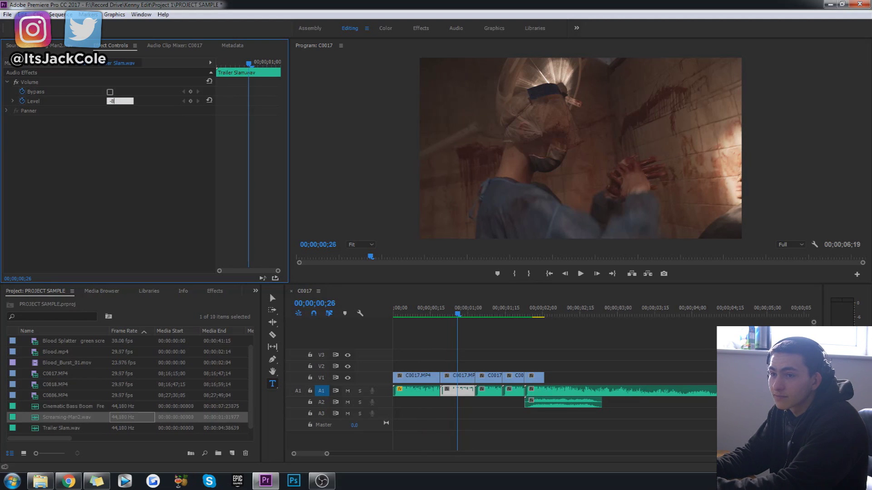
left_click(22, 100)
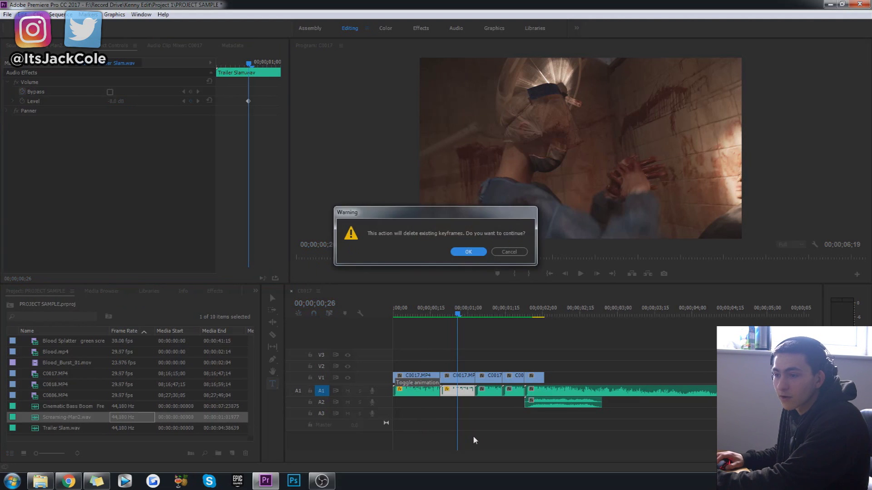
key("Return")
key("space")
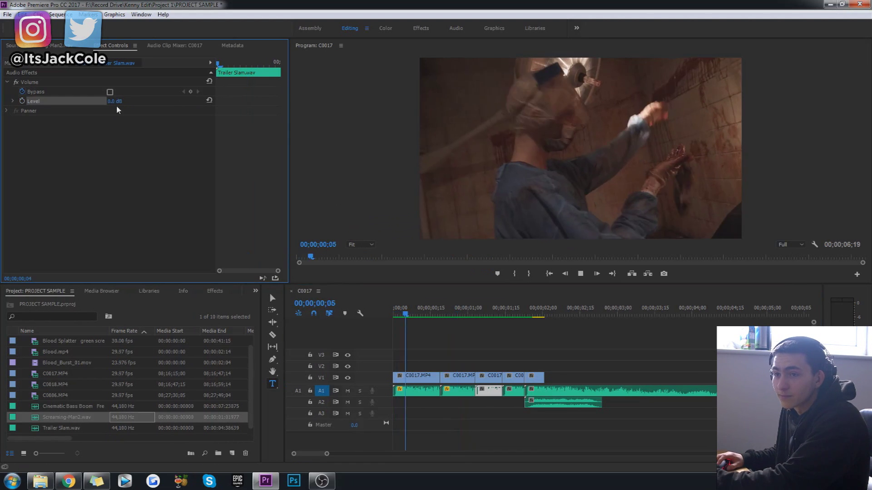
left_click(117, 101)
type("-6")
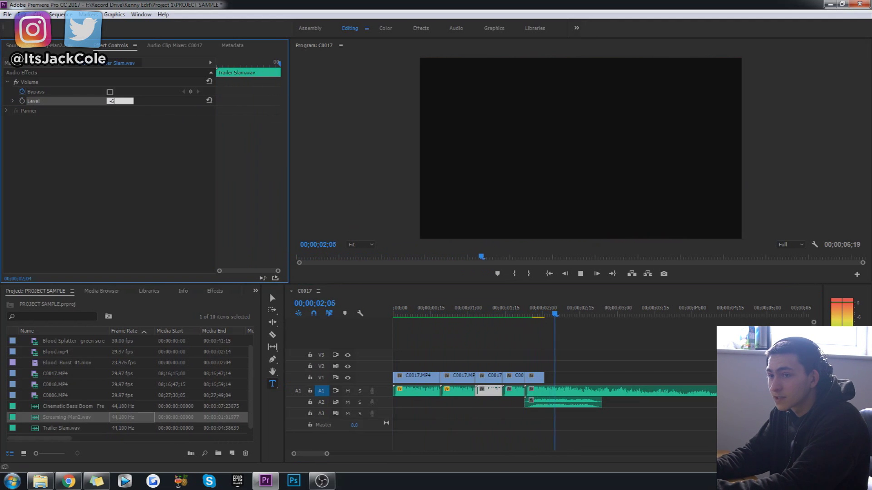
Set the short Trailer Slam piece before the 1;23 cut to -4 dB, animation off
left_click(524, 311)
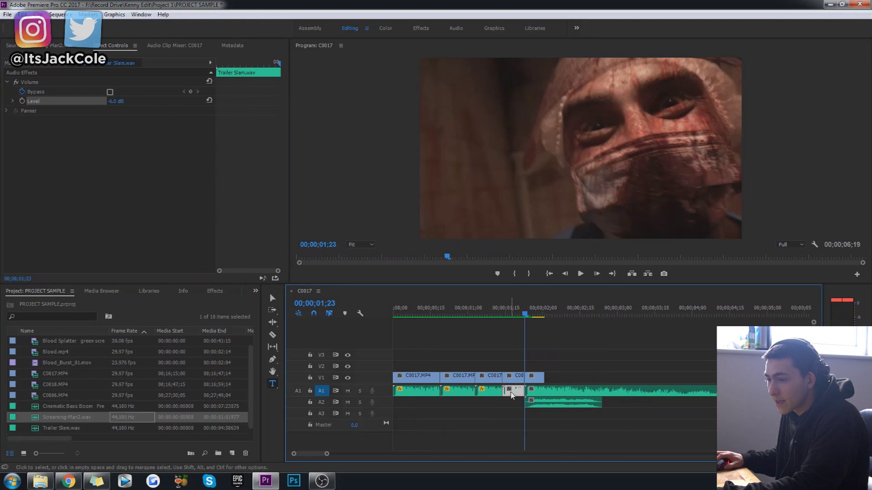
key("ctrl+z")
key("Left")
key("Left")
key("Left")
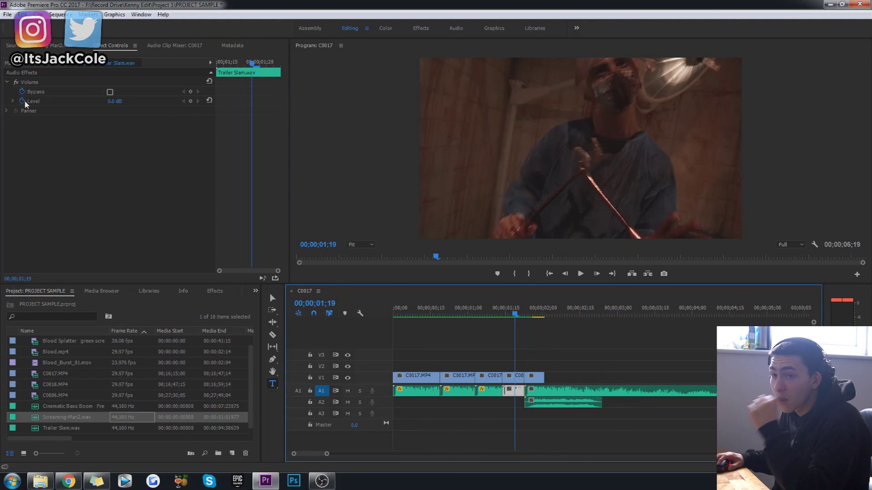
left_click(25, 101)
type("-4")
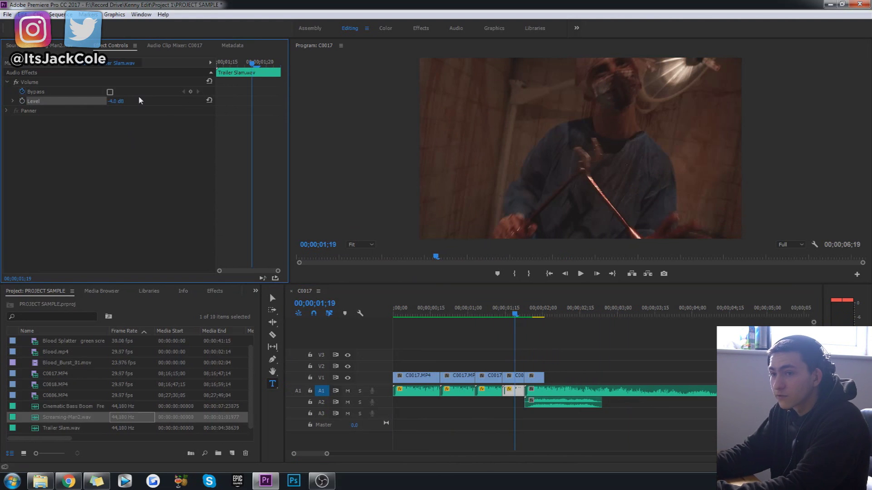
key("Return")
Set the long final Trailer Slam piece to -2 dB and replay the sequence
left_click(552, 401)
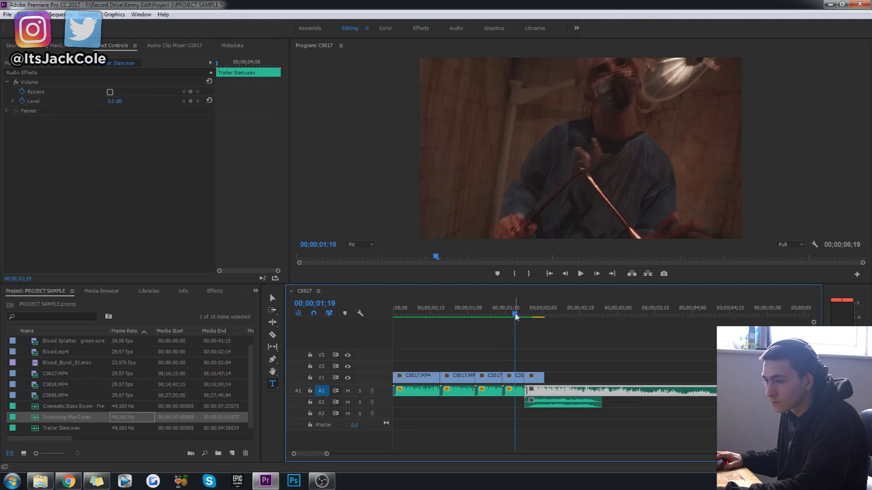
left_click(39, 100)
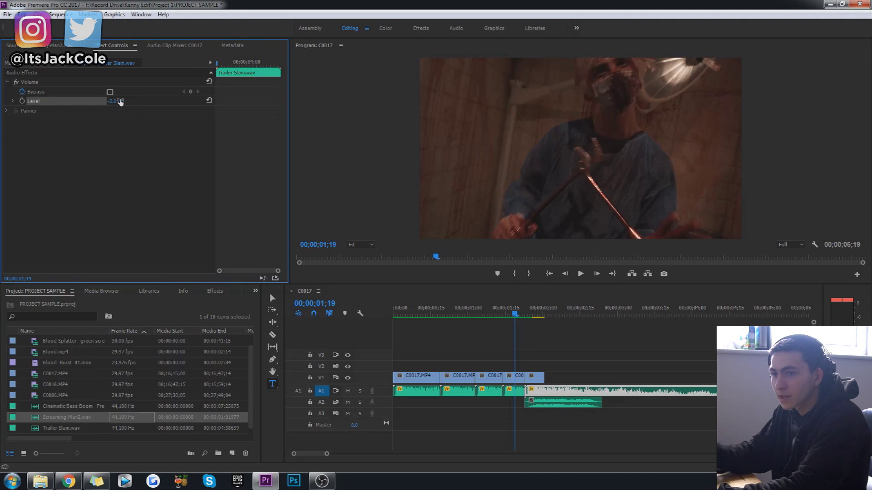
left_click(500, 336)
key("Home")
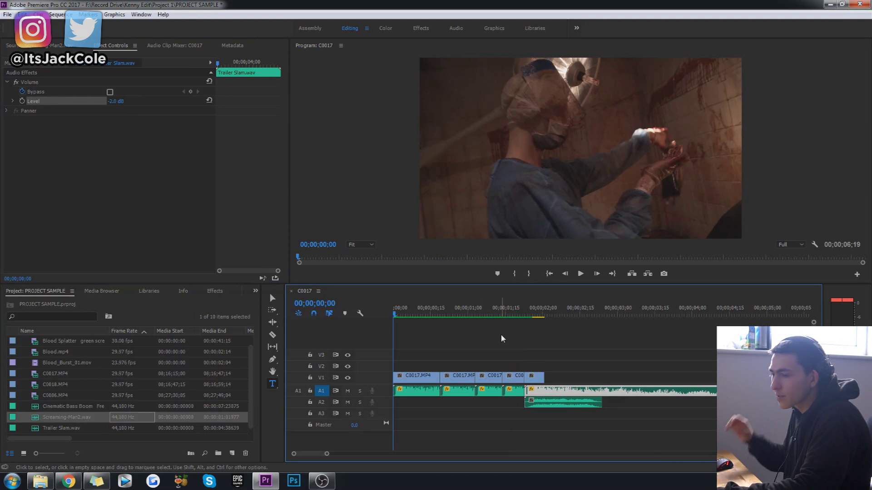
key("space")
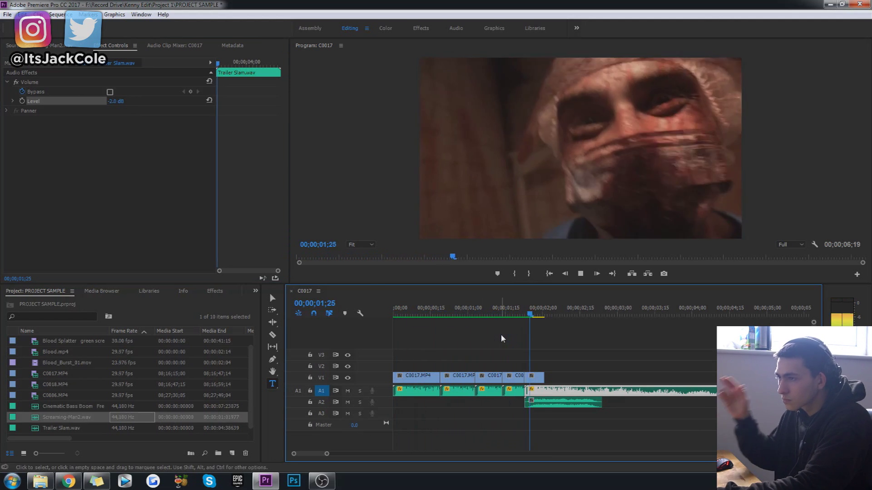
left_click(502, 315)
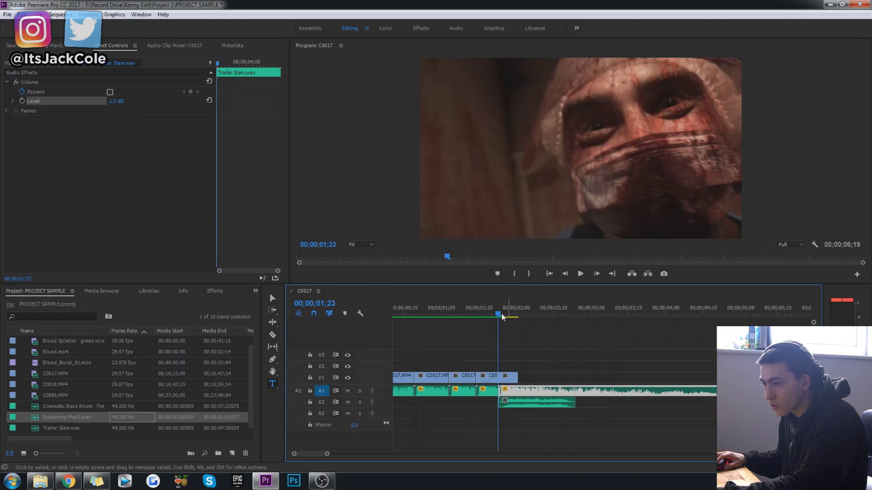
key("c")
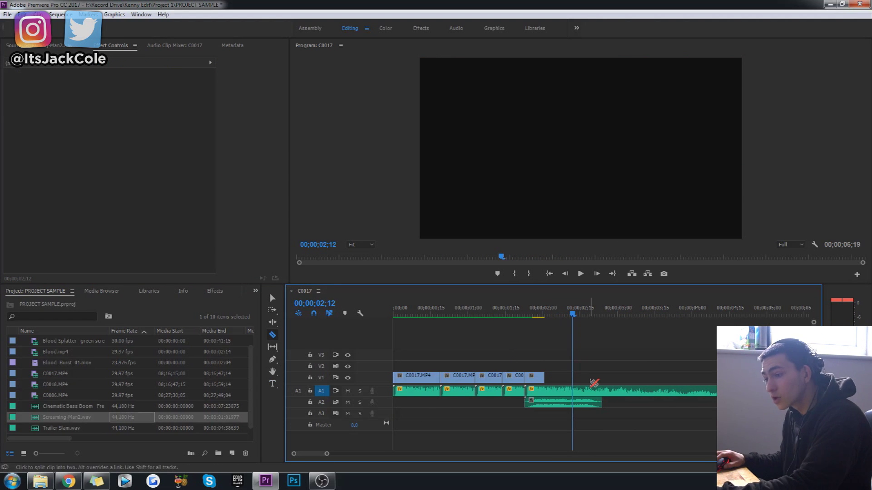
key("space")
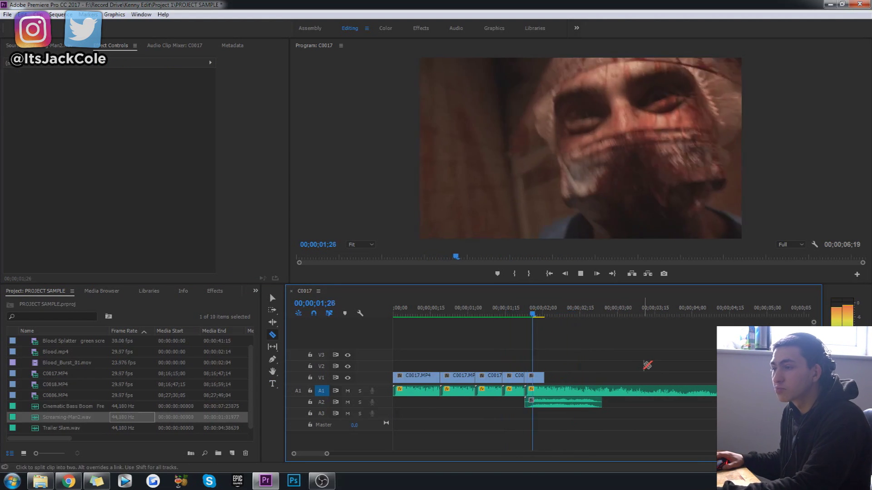
key("Up")
key("Up")
key("Up")
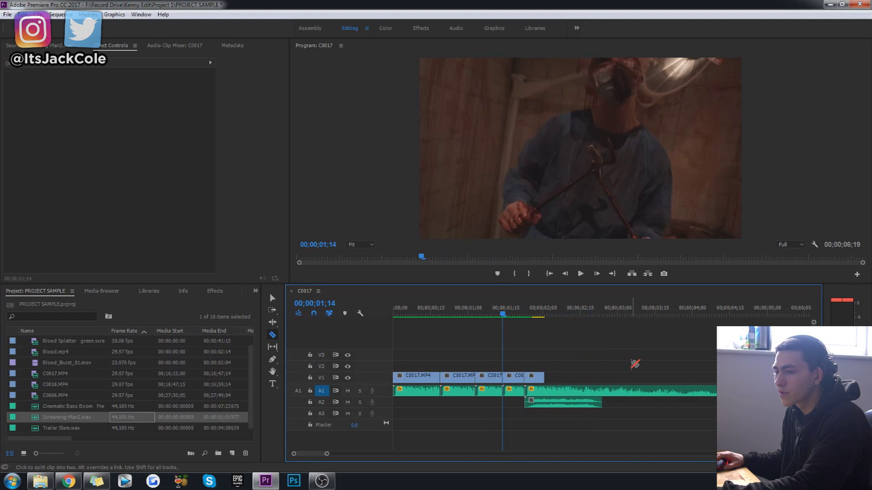
key("space")
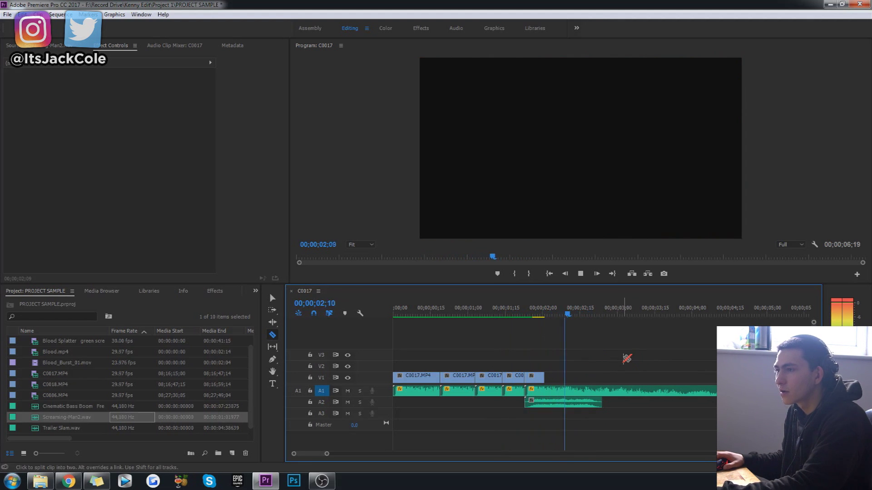
key("space")
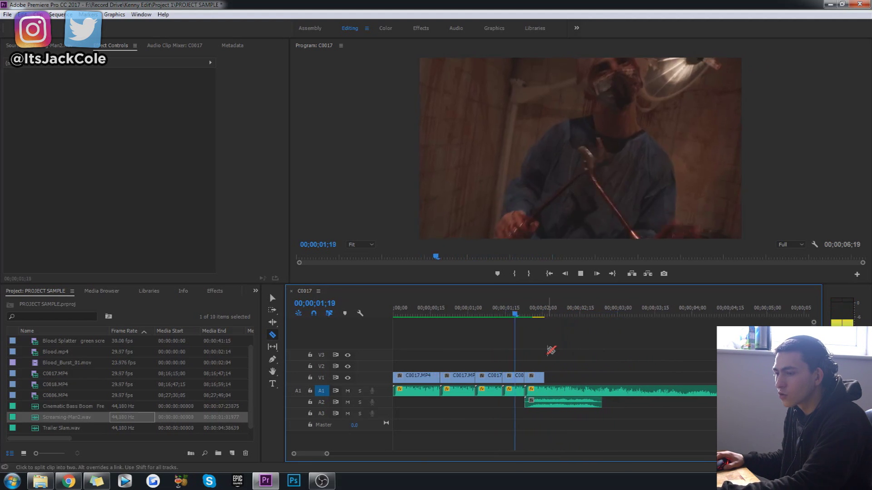
left_click_drag(502, 312, 563, 313)
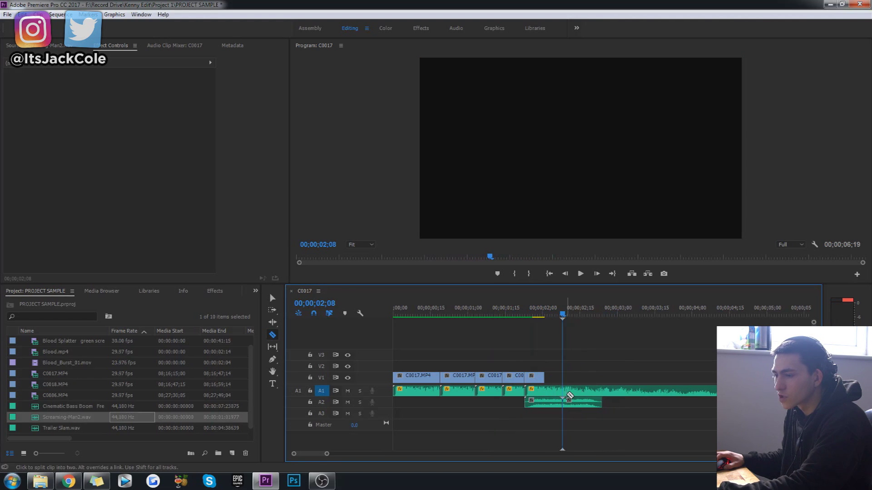
Trim the A1/A2 audio at the video's end and place Cinematic Bass Boom on A3 there
key("w")
key("w")
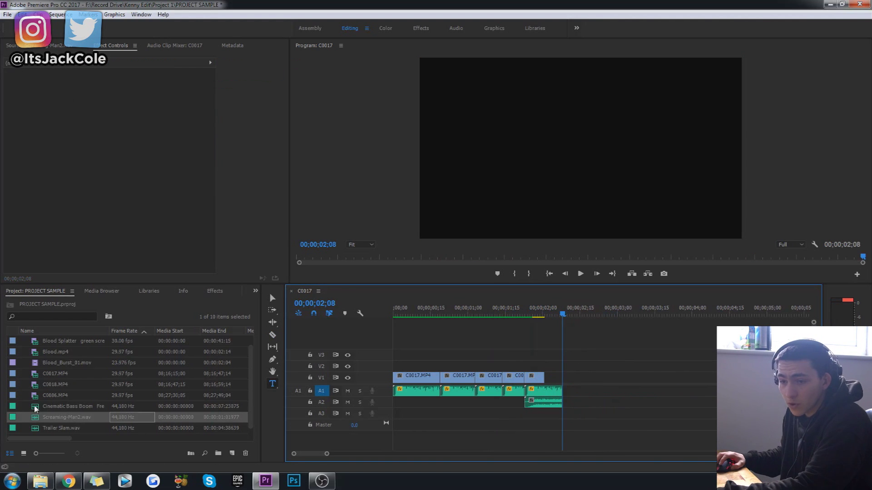
key("t")
key("Up")
left_click_drag(557, 428, 577, 422)
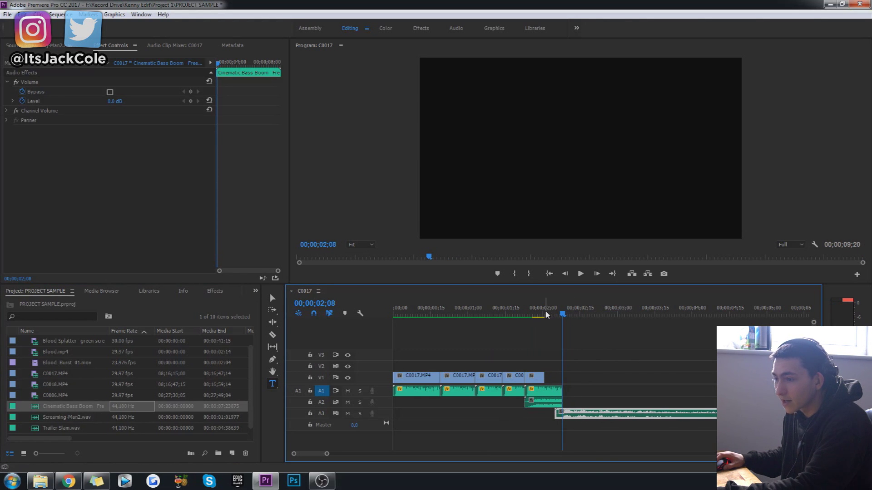
Replay the full sequence and select Screaming-Man2.wav with the playhead at 02;08
key("Home")
key("minus")
key("minus")
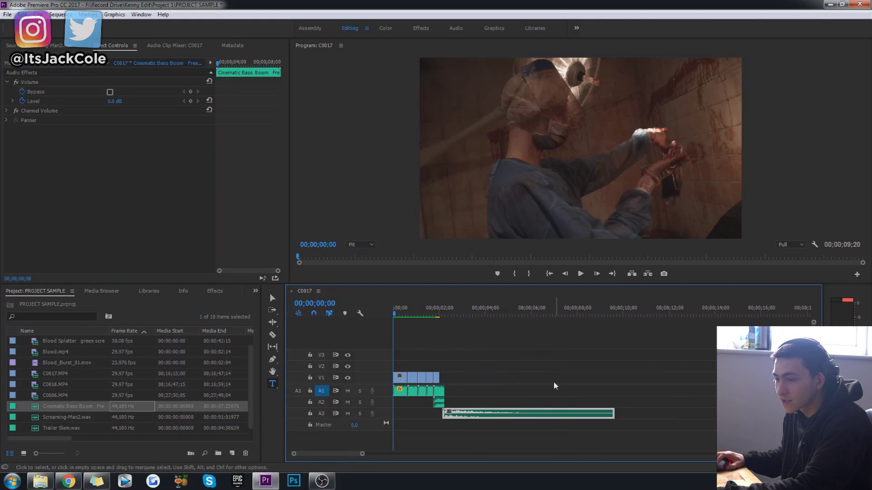
left_click(554, 380)
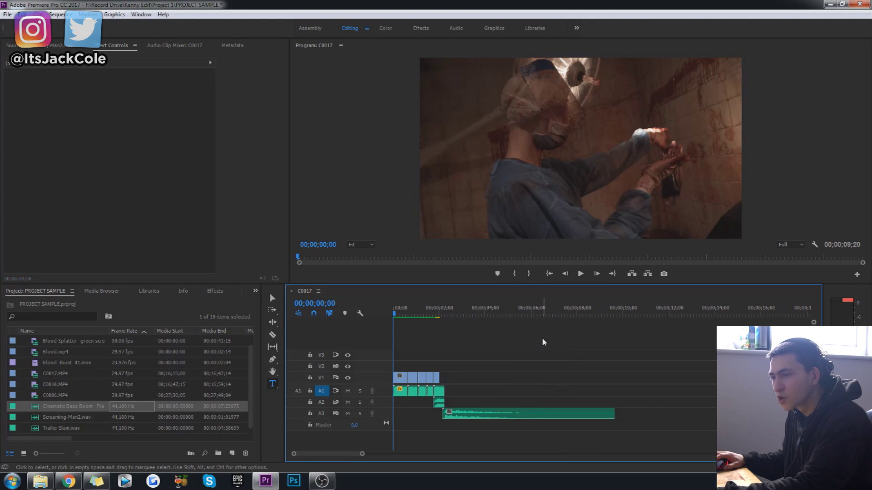
key("space")
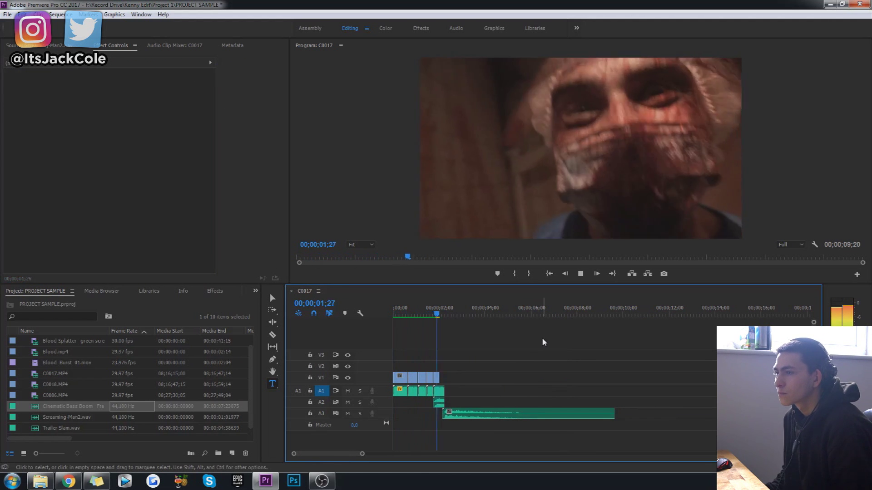
left_click(435, 314)
left_click(441, 405)
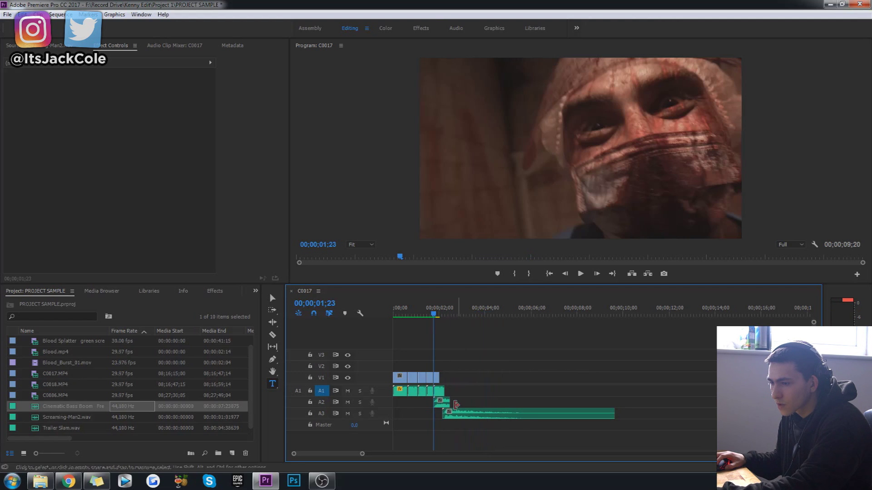
left_click(444, 314)
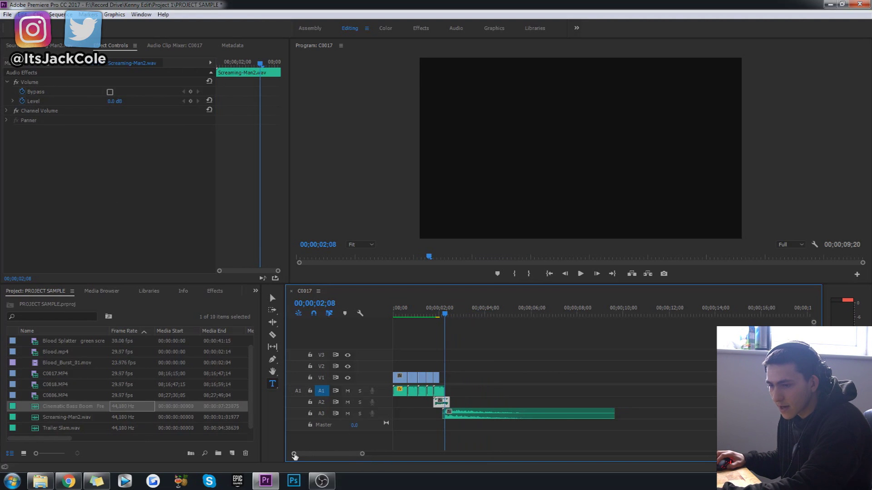
Keyframe the Screaming-Man2 Level at 02;08, dropping to -7 dB four frames later
left_click_drag(294, 456, 314, 454)
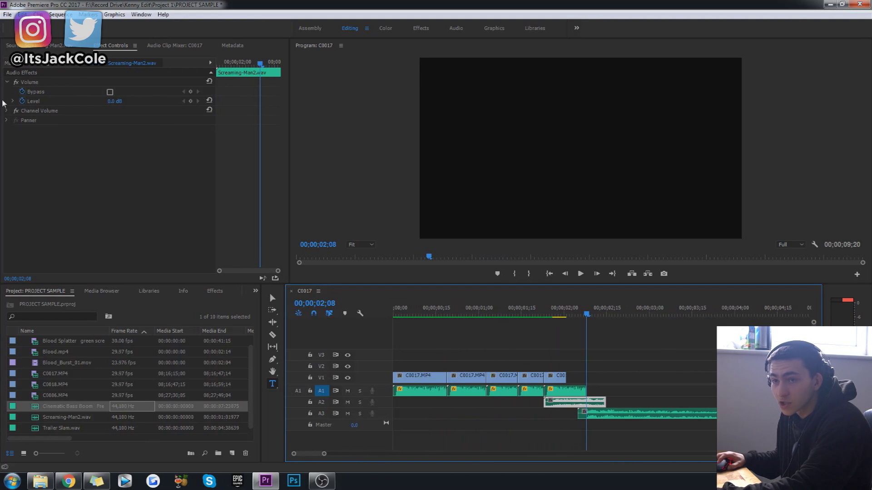
left_click(25, 101)
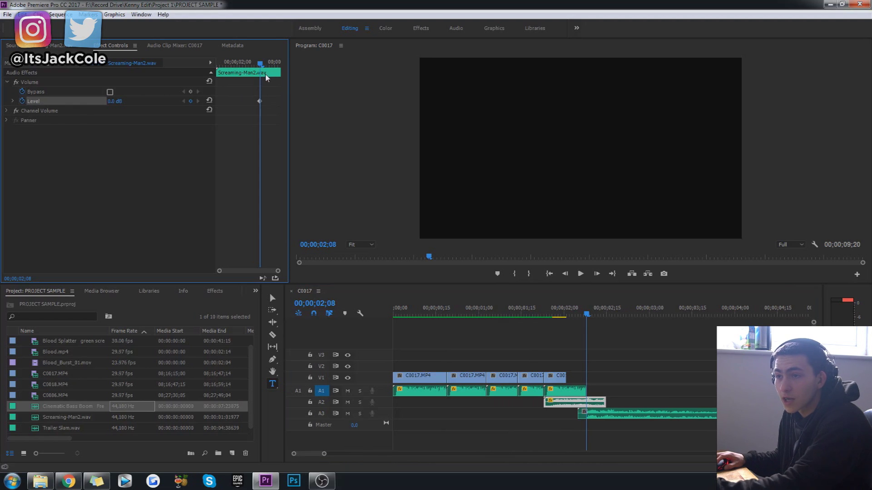
key("Right")
key("Right")
key("Right")
key("Right")
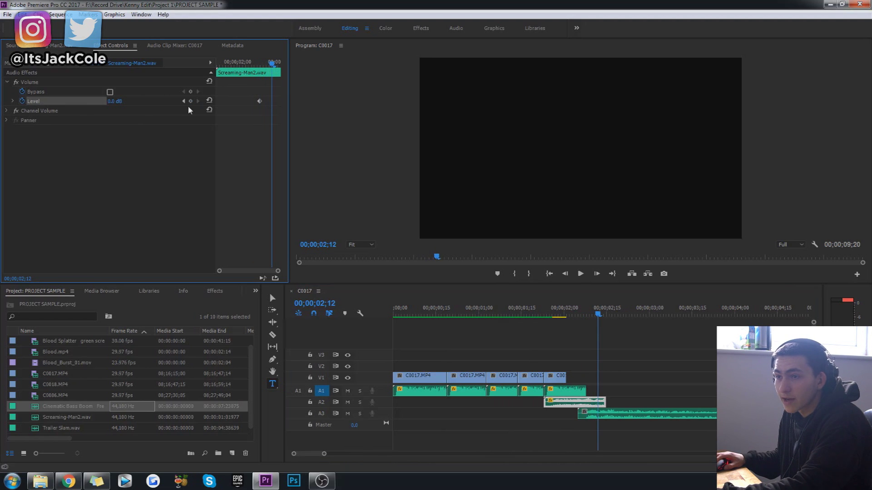
left_click(117, 101)
type("-7")
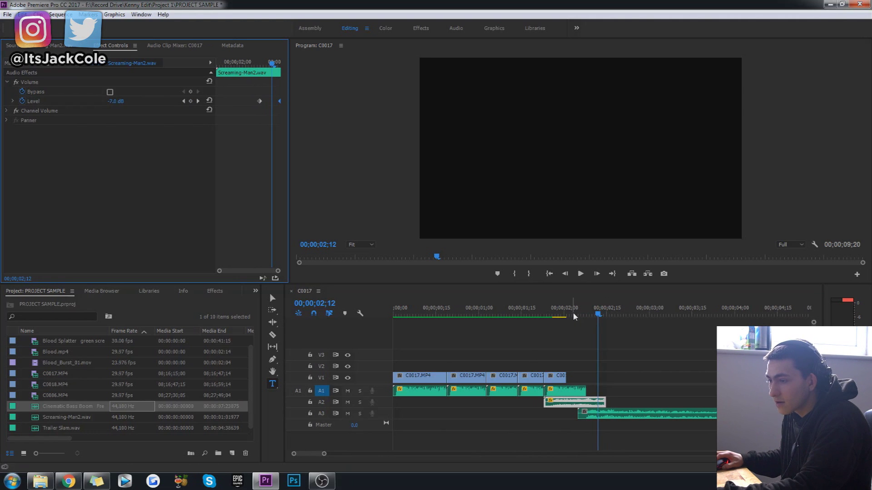
left_click(679, 331)
key("space")
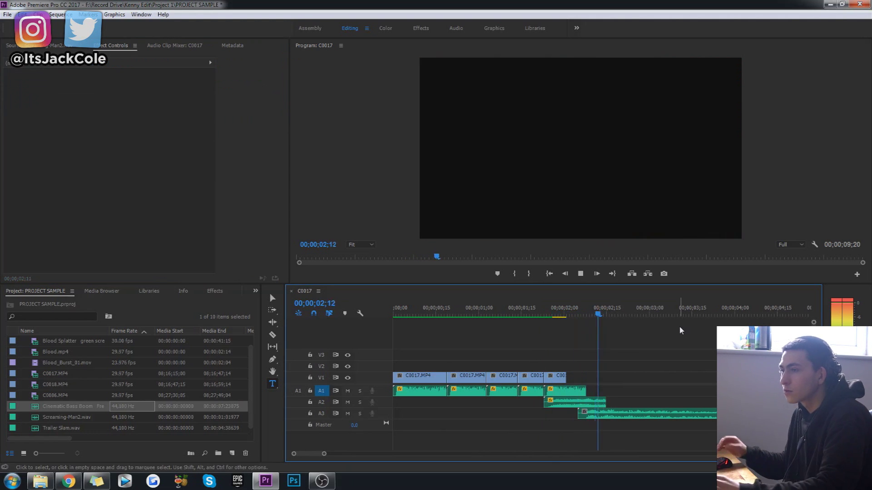
key("ctrl+z")
key("ctrl+z")
key("ctrl+z")
left_click(59, 14)
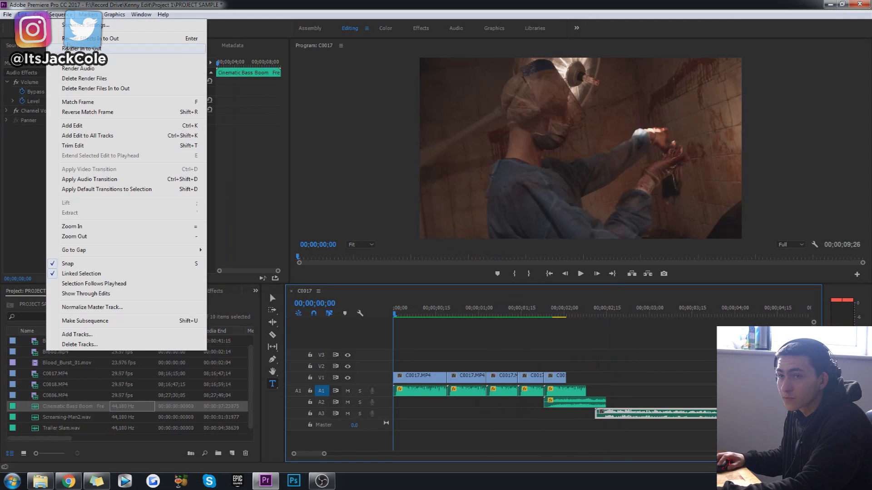
left_click(71, 49)
left_click(602, 140)
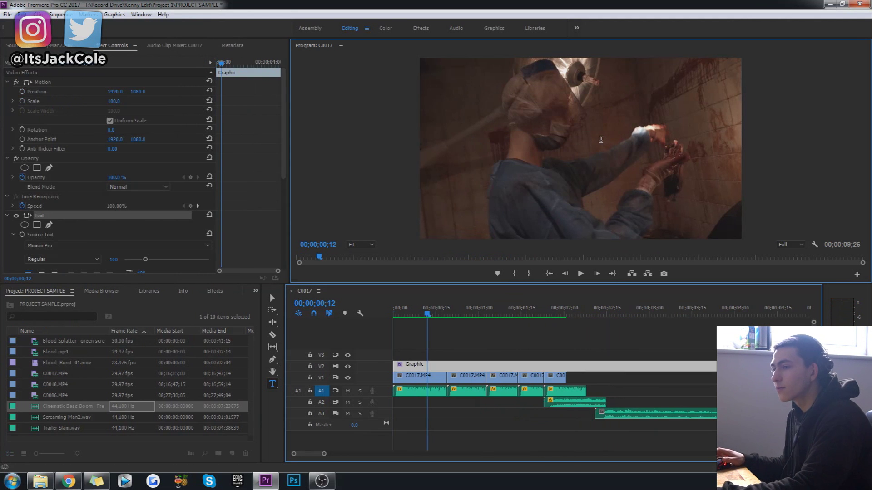
key("Home")
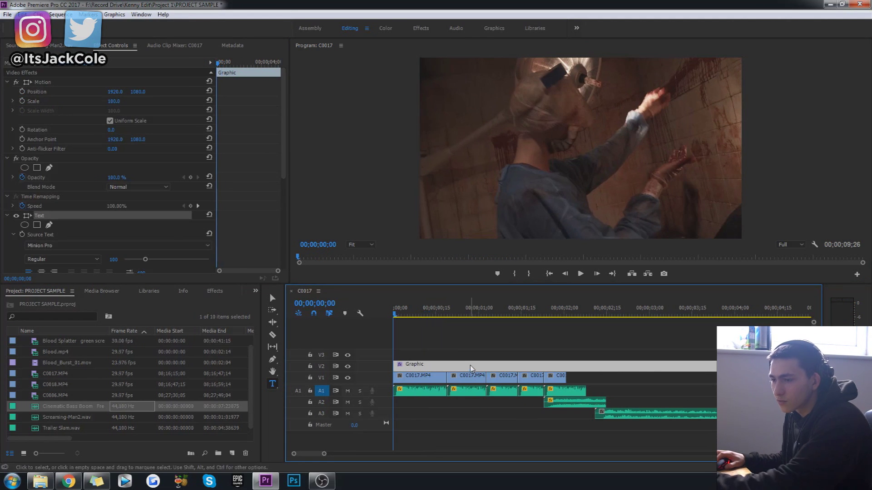
key("Delete")
key("space")
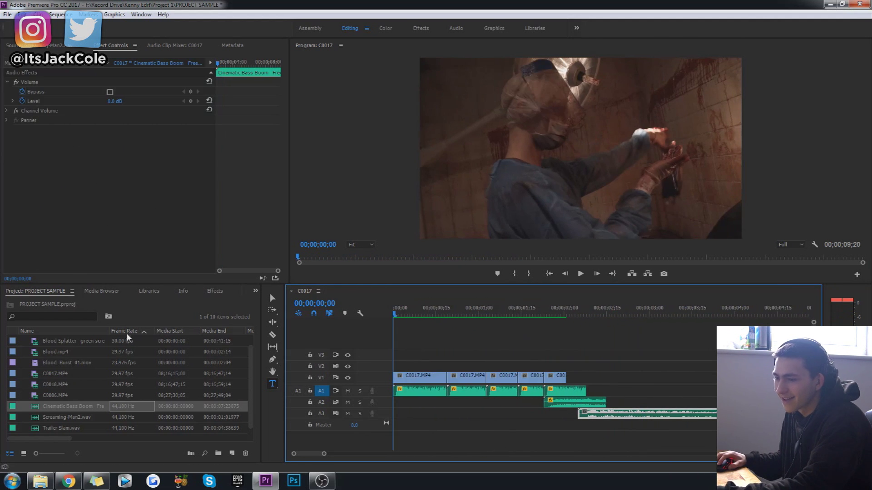
key("space")
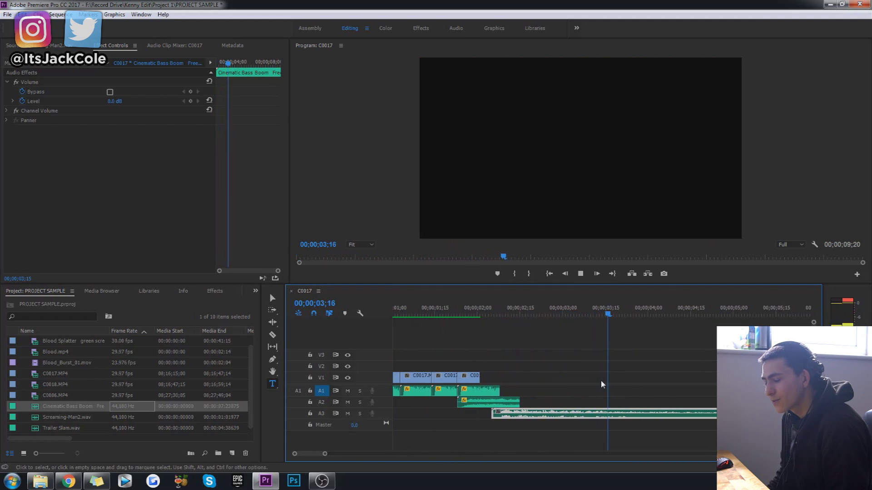
key("space")
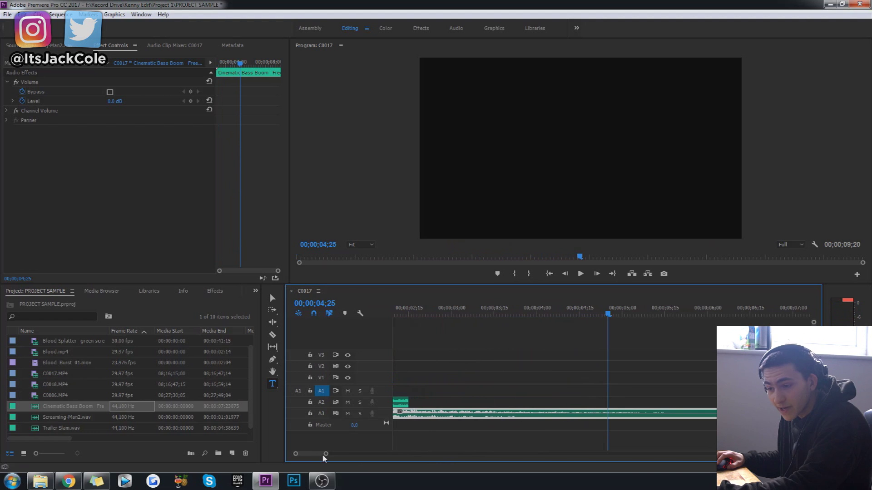
left_click_drag(324, 455, 351, 454)
key("Return")
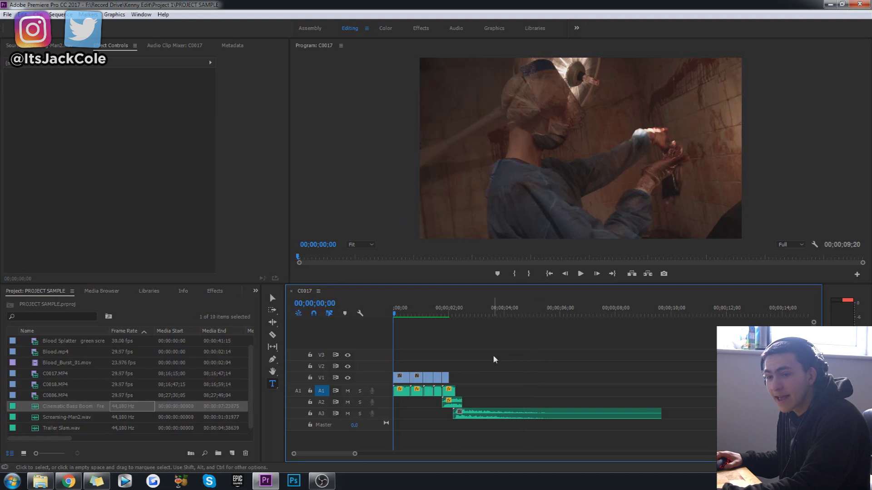
key("space")
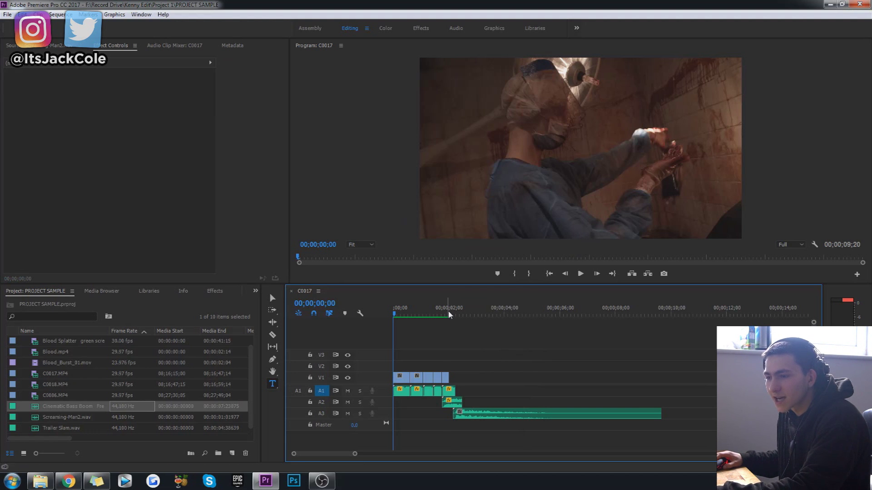
key("space")
scroll(128, 374, "up", 1)
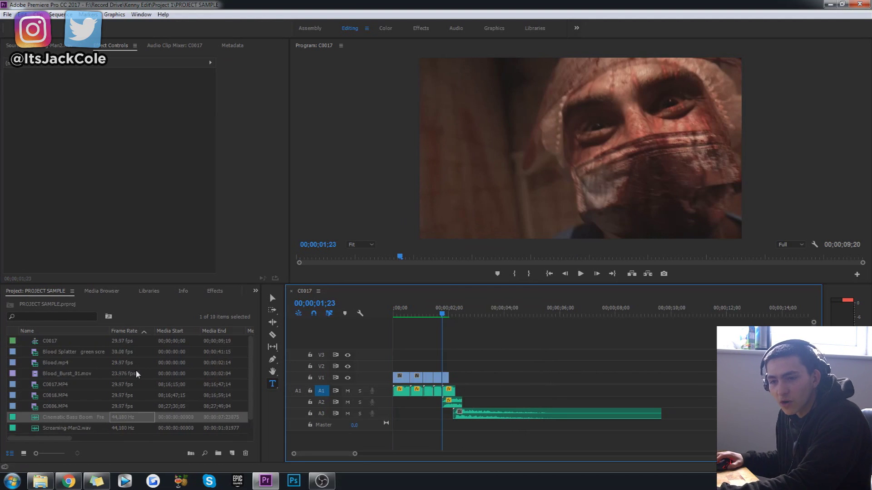
left_click(122, 377)
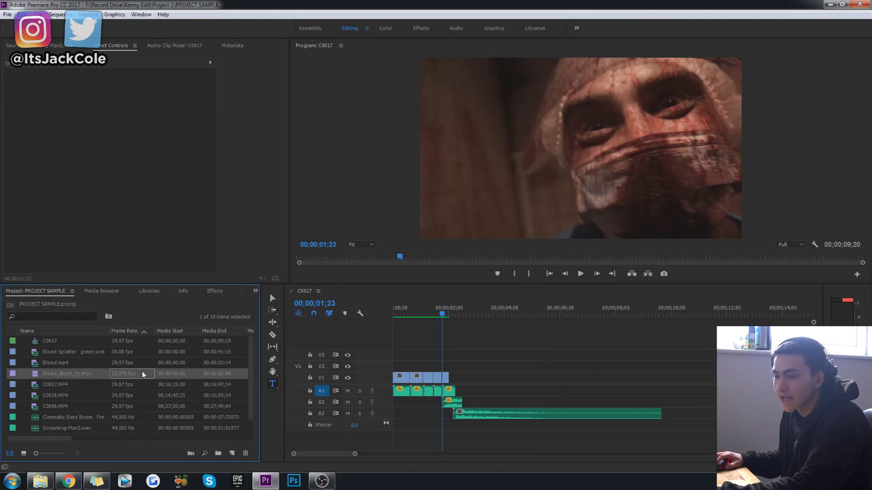
left_click(417, 436)
key("Home")
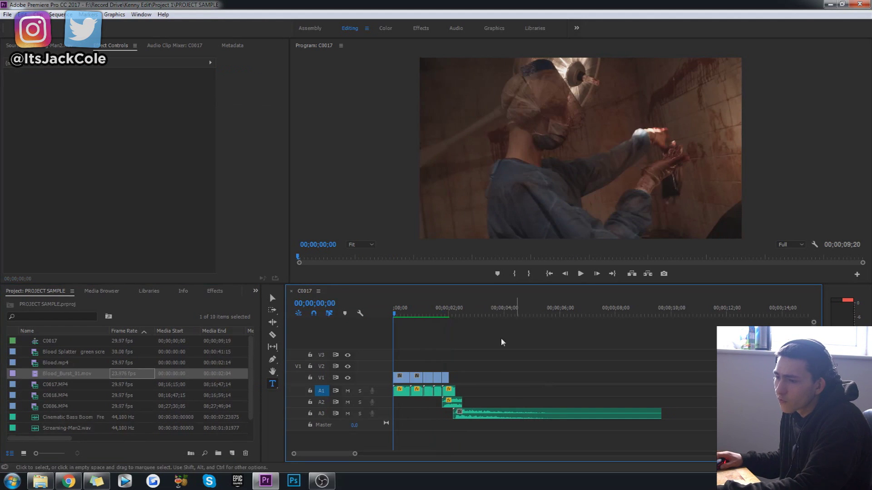
key("space")
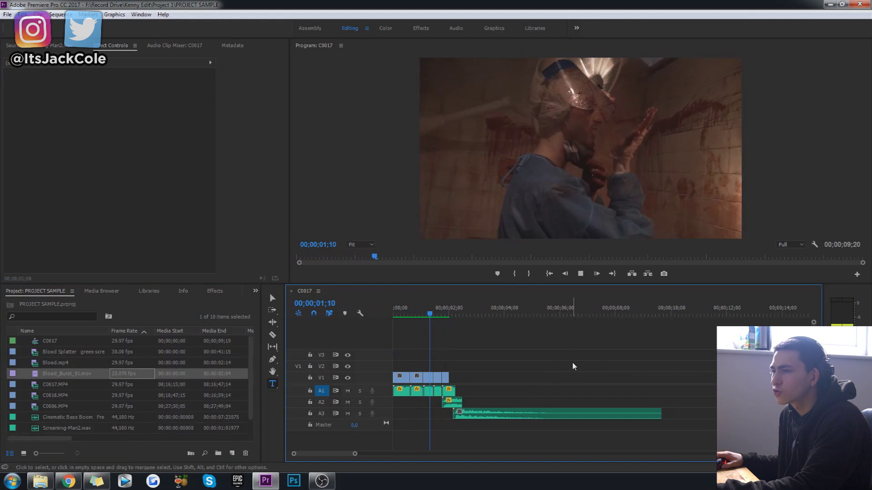
key("space")
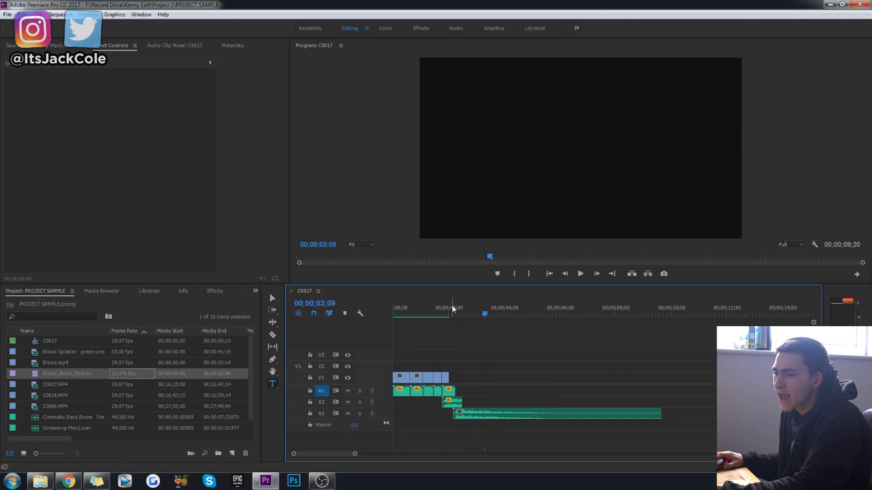
key("Home")
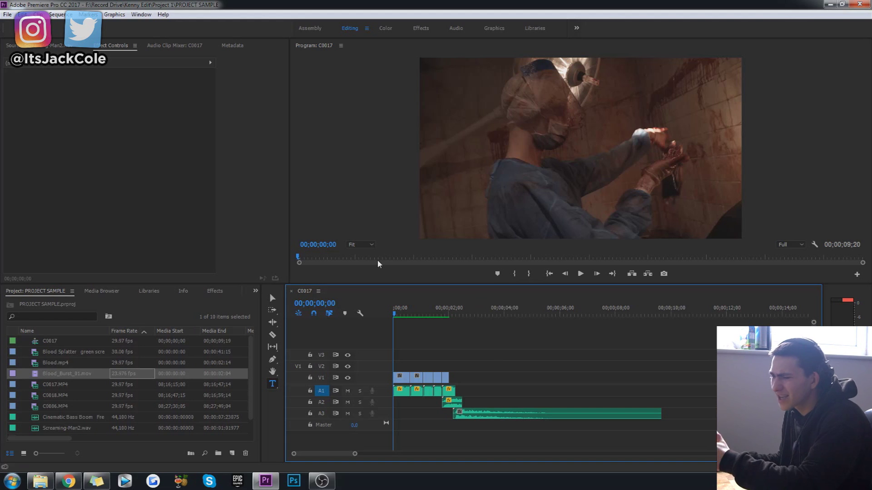
left_click_drag(34, 375, 470, 376)
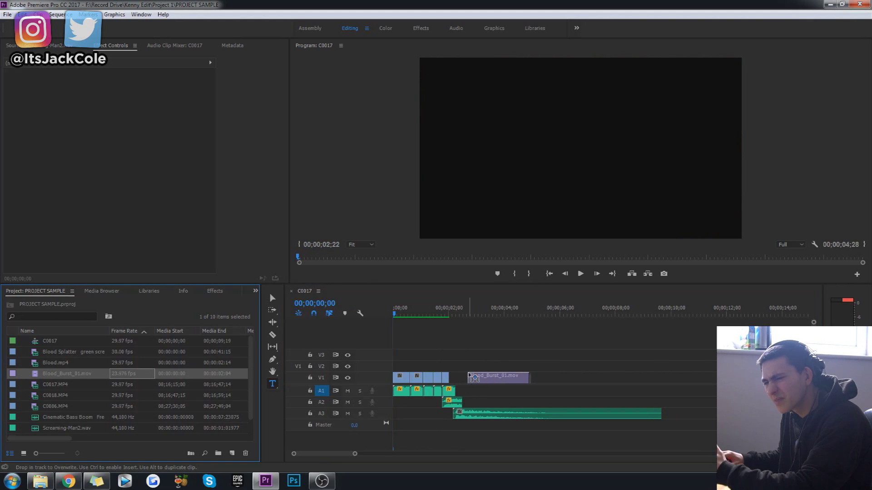
left_click_drag(470, 376, 453, 365)
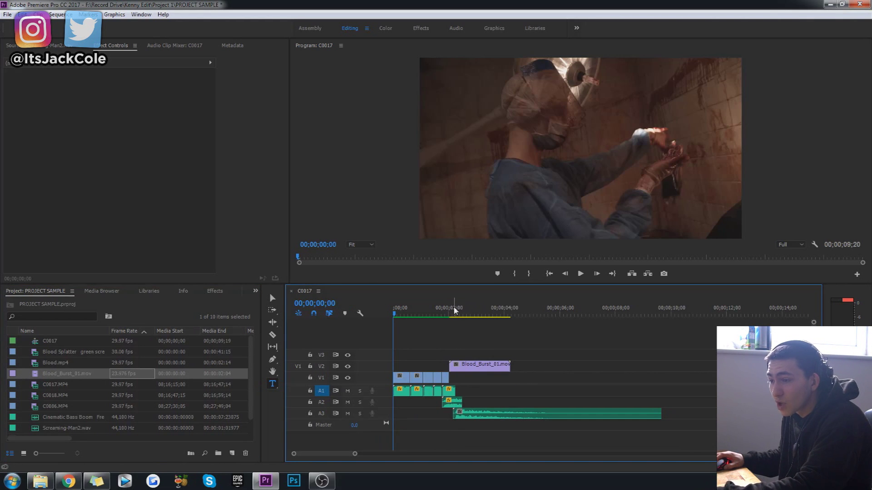
left_click(454, 309)
left_click(481, 368)
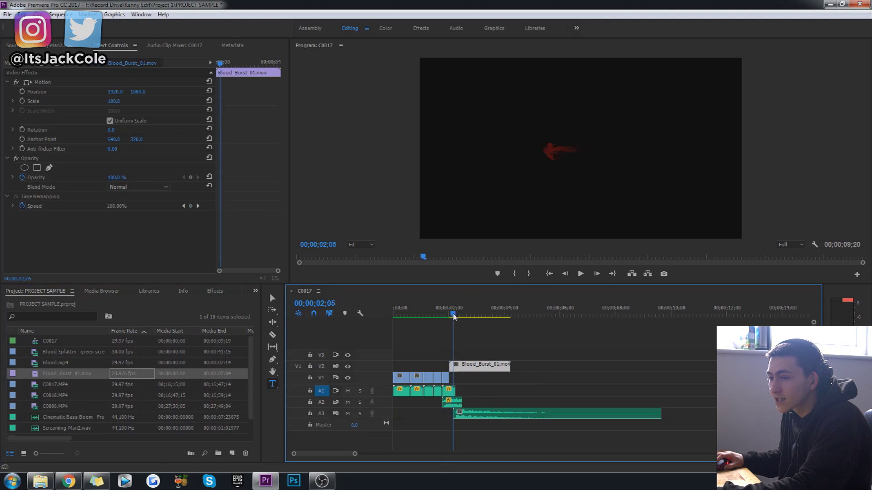
left_click_drag(454, 317, 459, 317)
key("Delete")
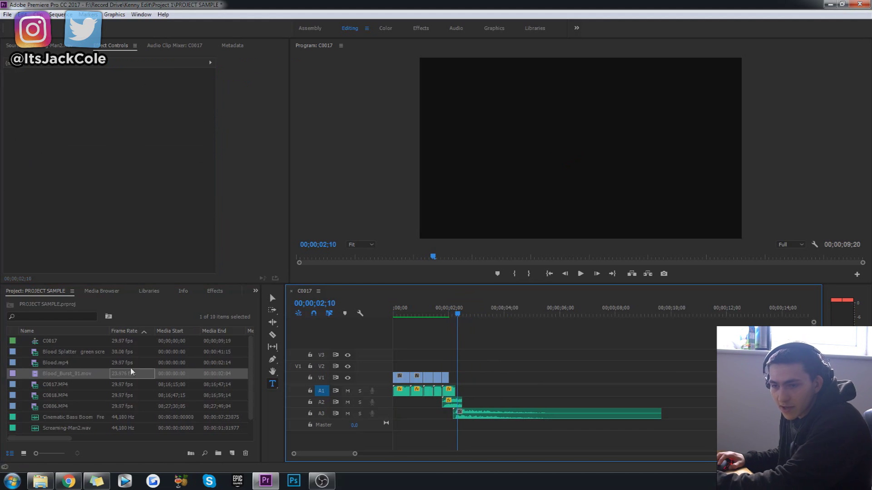
left_click(47, 364)
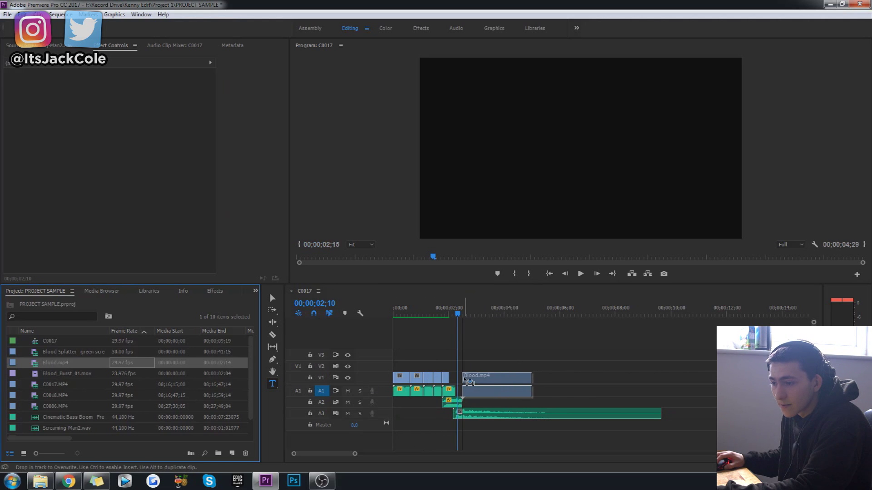
left_click_drag(47, 364, 465, 378)
left_click_drag(468, 313, 469, 324)
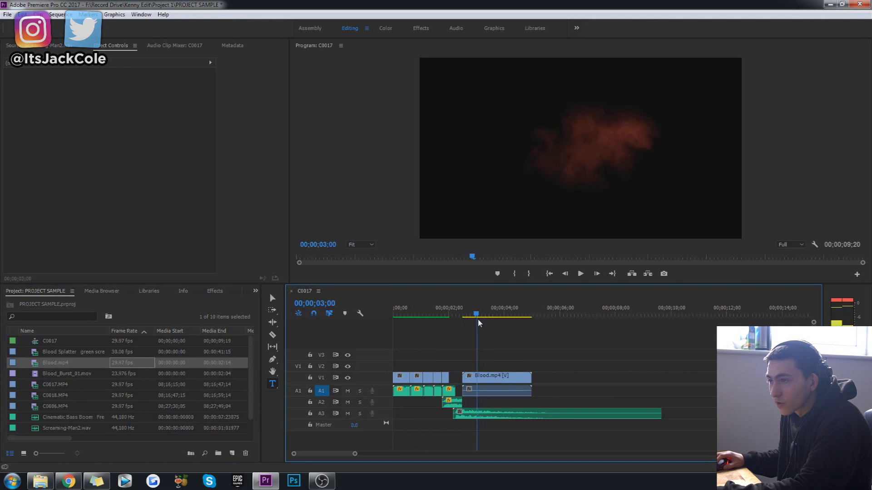
key("space")
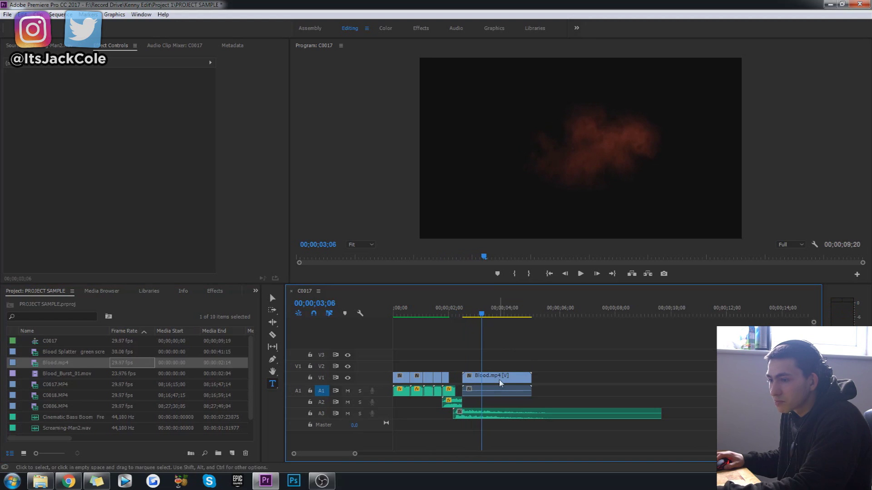
left_click(504, 379)
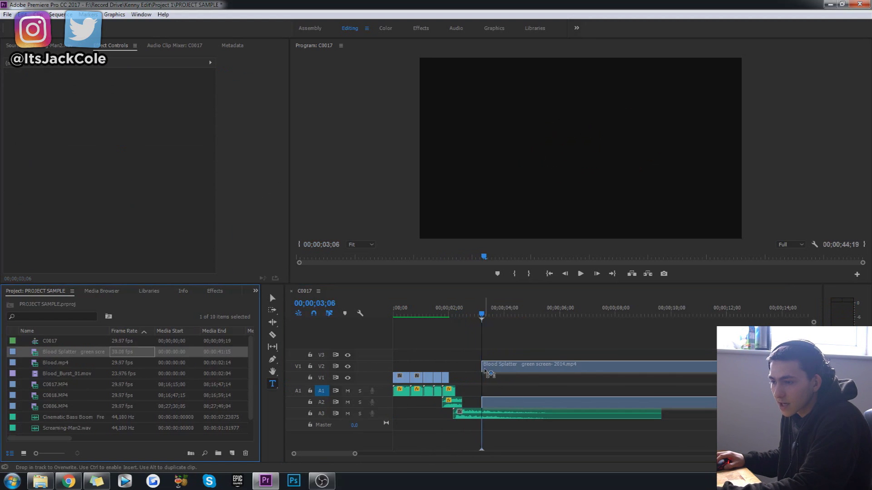
left_click_drag(41, 352, 488, 385)
key("space")
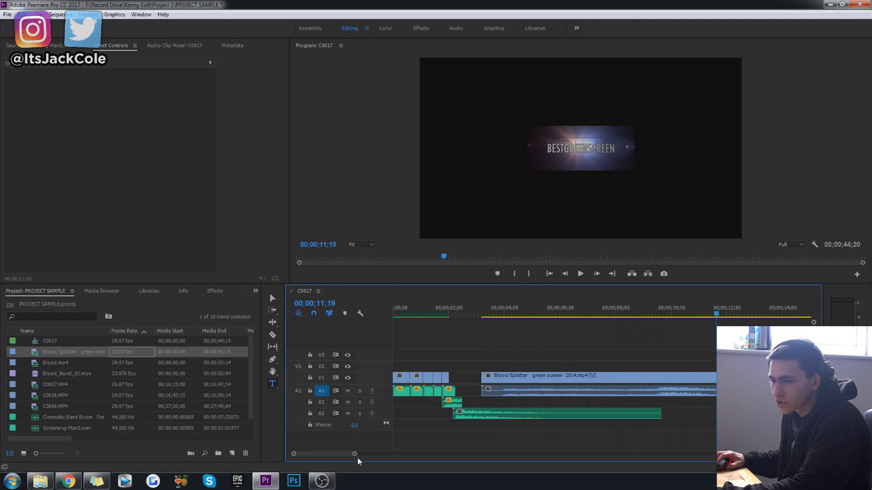
left_click_drag(354, 454, 439, 454)
left_click_drag(466, 315, 534, 318)
left_click(533, 382)
Replace the Blood Splatter clip with Blood.mp4 near eight seconds, scaled to 200%
key("Delete")
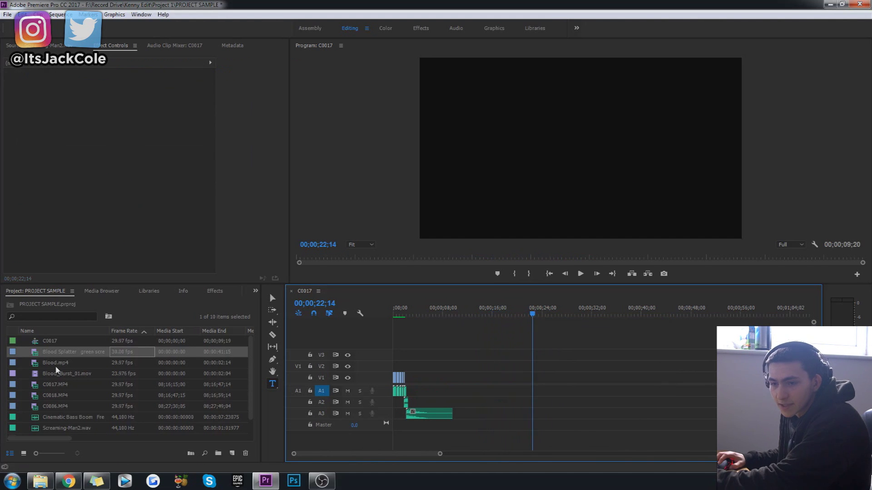
left_click(41, 367)
left_click_drag(40, 366, 434, 378)
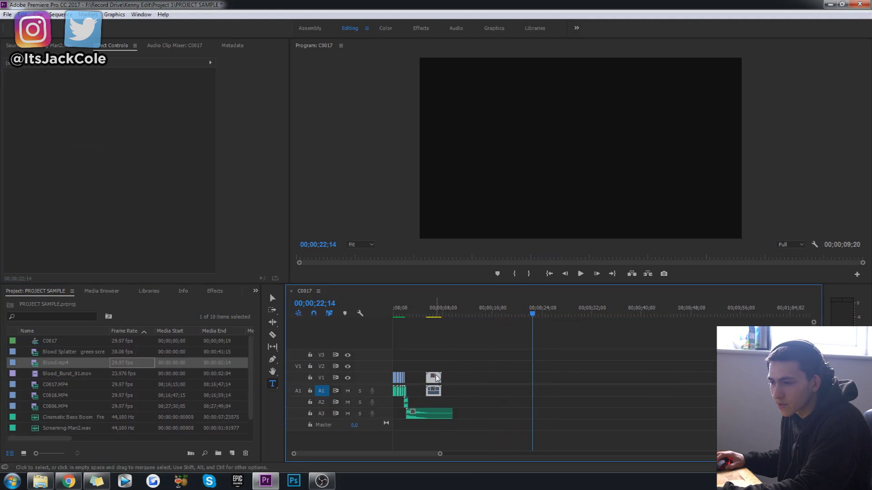
left_click_drag(426, 314, 431, 314)
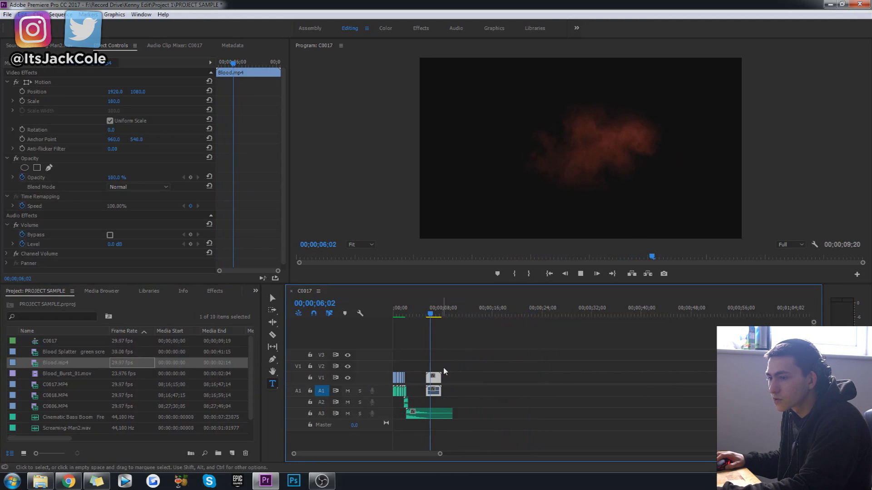
left_click(117, 100)
type("200")
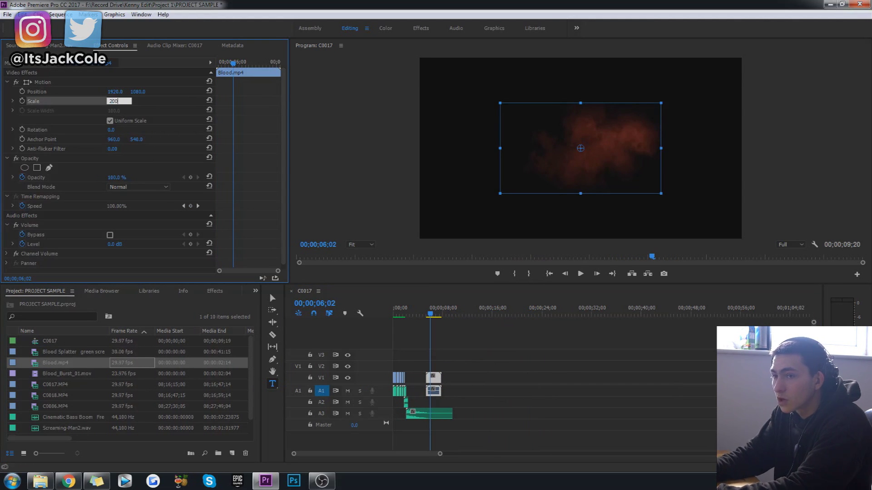
key("Return")
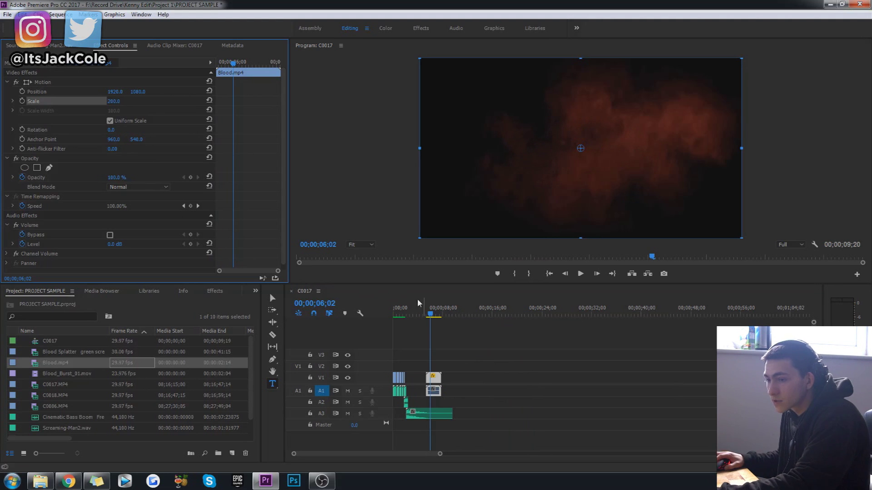
Unlink Blood.mp4's audio from its video and delete the audio part
left_click(434, 402)
right_click(434, 394)
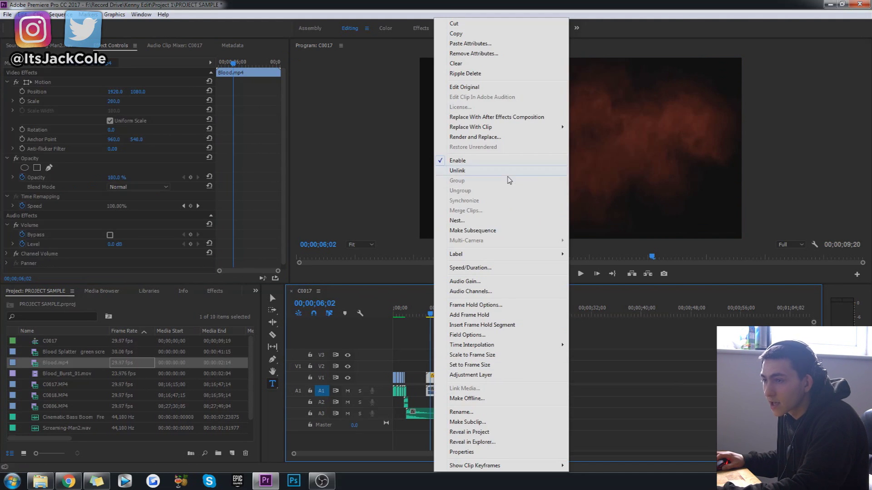
left_click(506, 173)
left_click(409, 439)
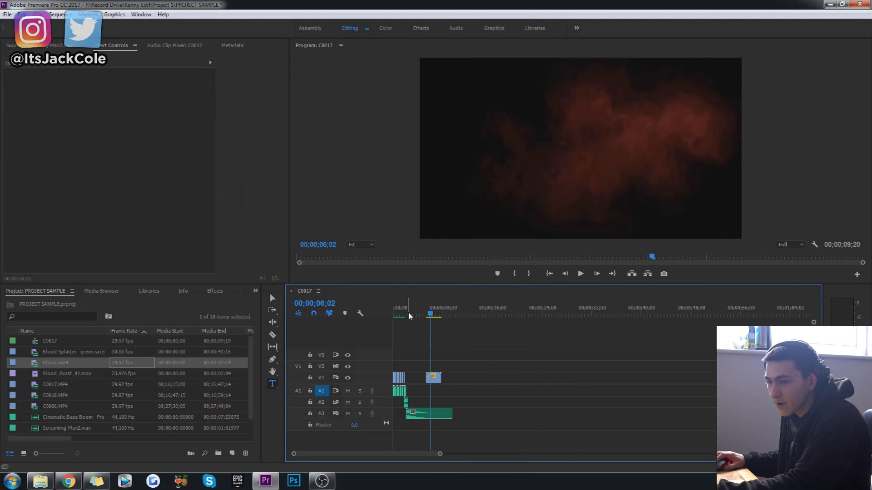
key("Up")
key("equal")
key("equal")
key("equal")
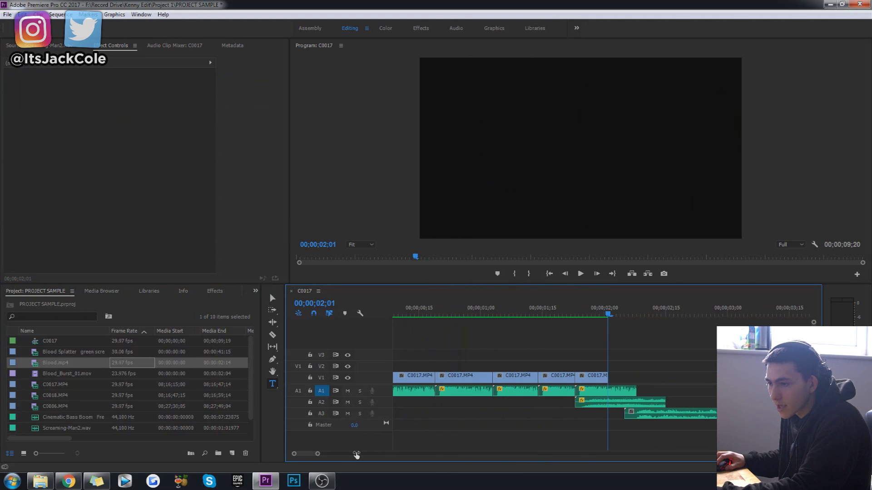
Move Blood.mp4 onto the V2 track where the C0017 footage ends
key("minus")
left_click_drag(326, 455, 314, 455)
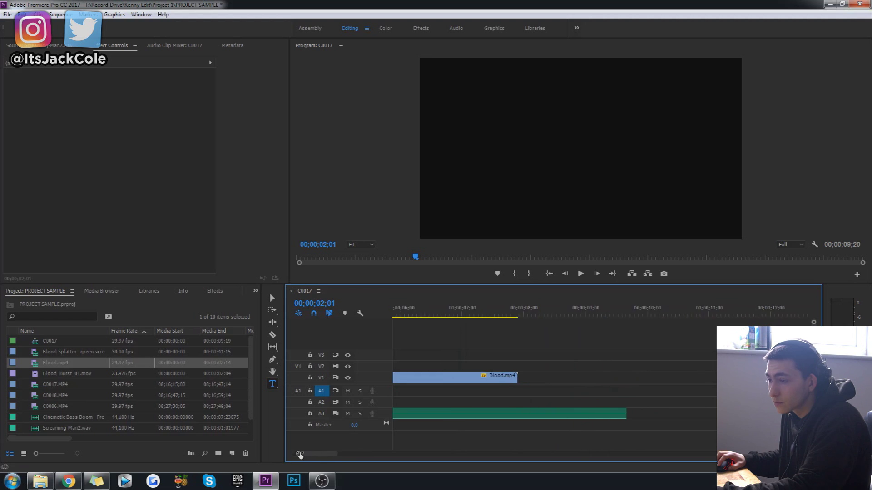
left_click_drag(313, 455, 294, 453)
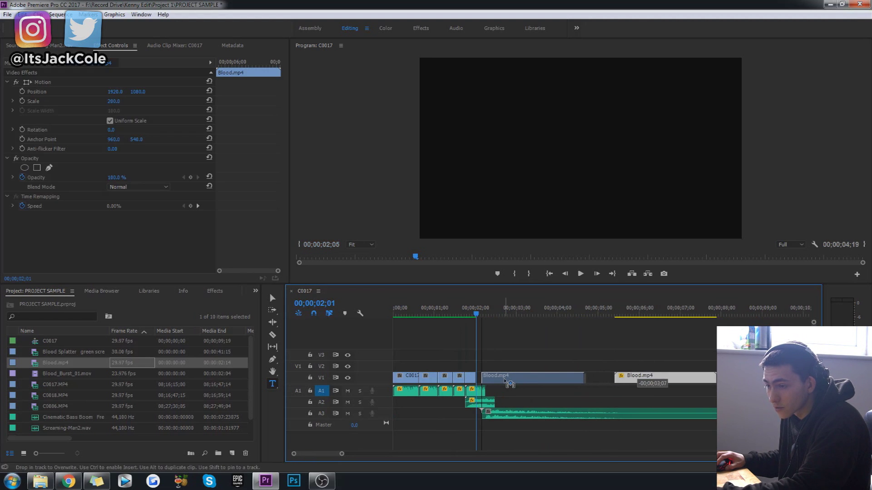
left_click_drag(641, 377, 511, 377)
left_click(483, 312)
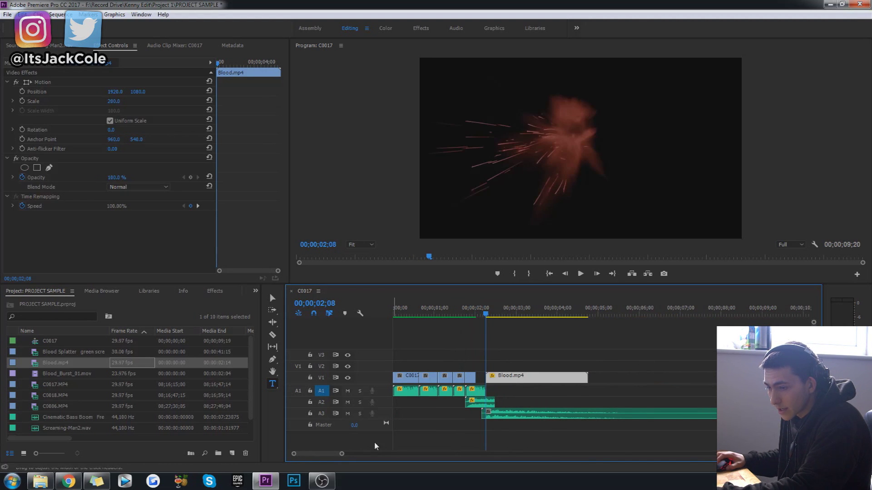
left_click_drag(294, 454, 302, 452)
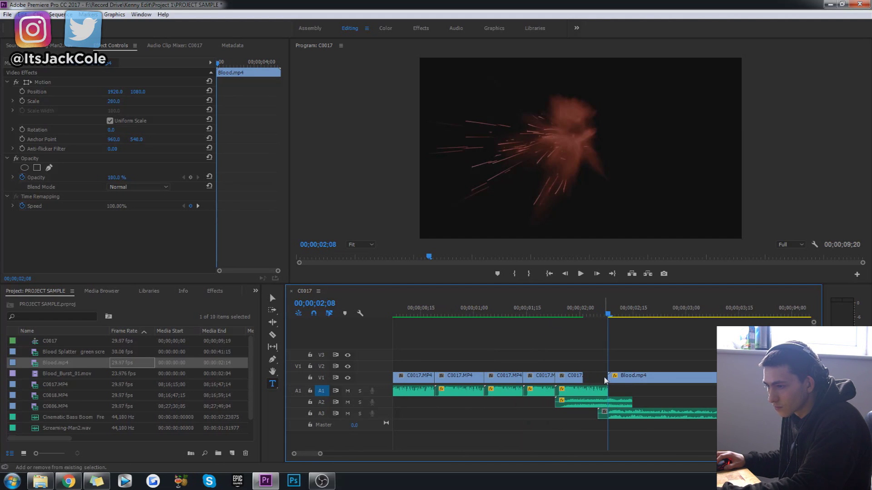
left_click_drag(622, 380, 601, 385)
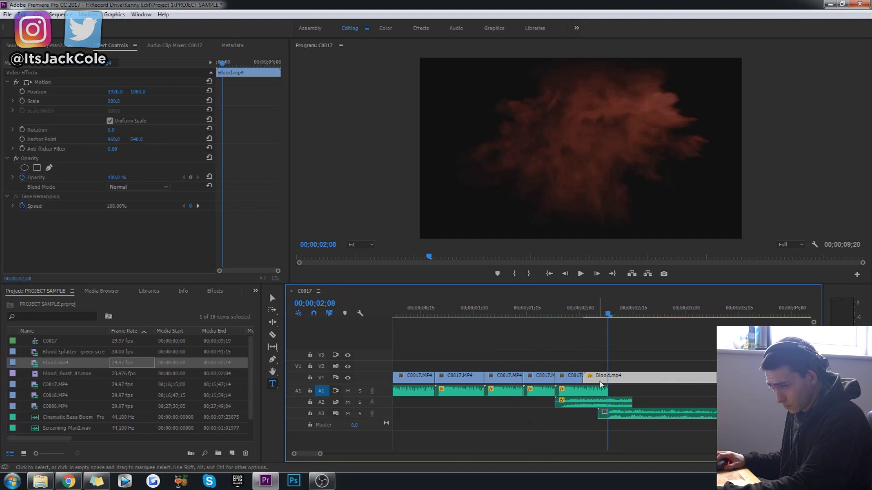
Play the transition into the blood burst to check it, then save the project
left_click(556, 314)
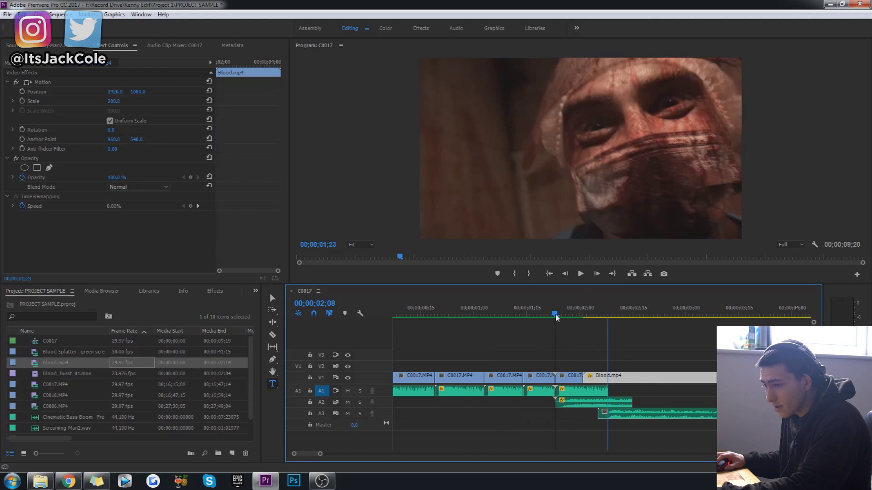
key("space")
left_click(508, 311)
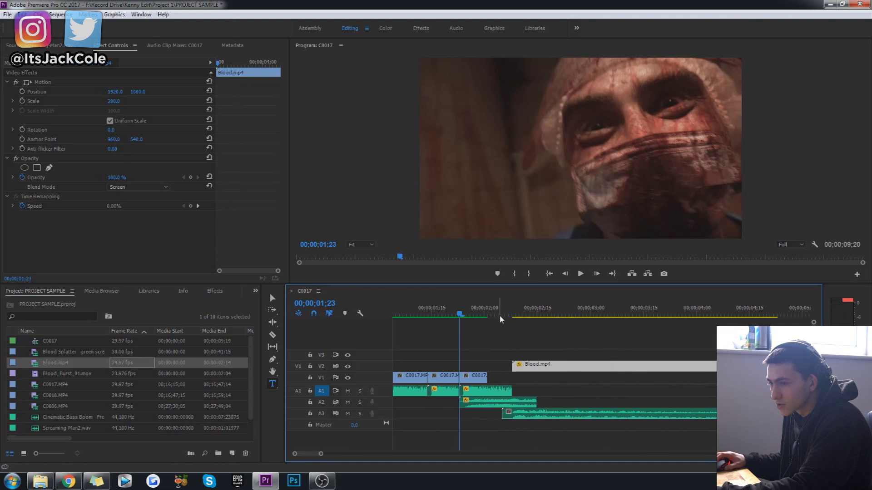
left_click(503, 375)
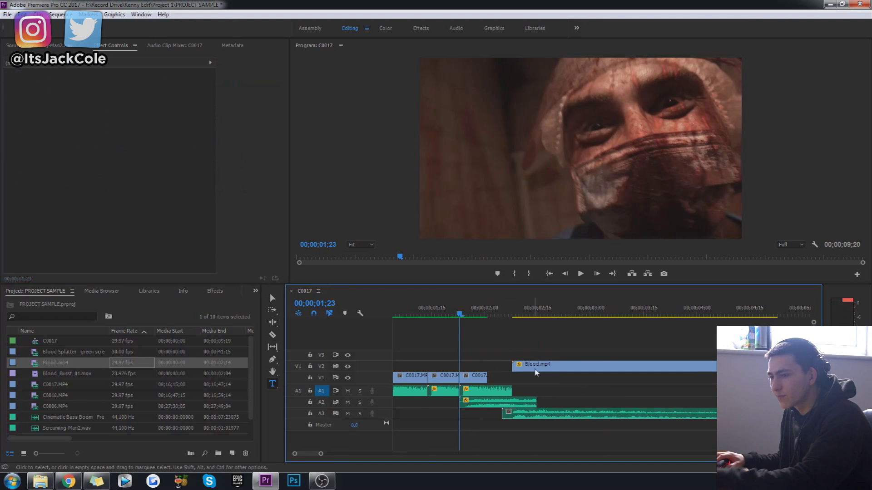
left_click(512, 310)
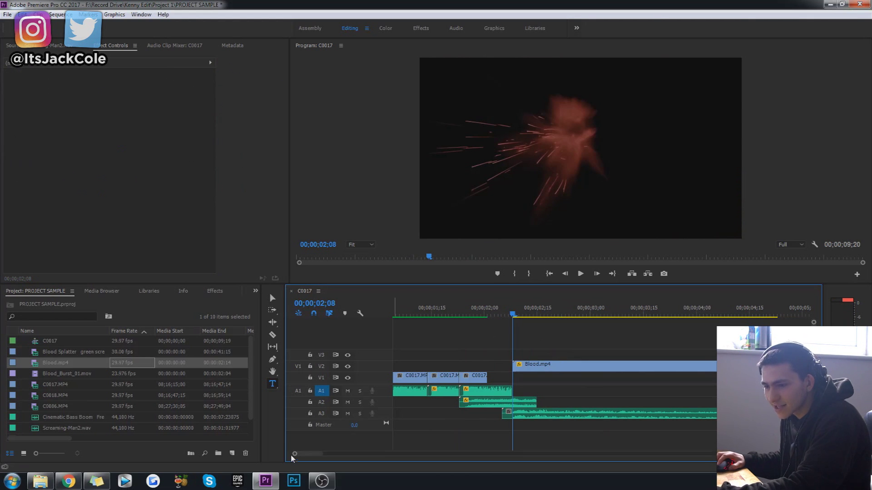
key("minus")
key("ctrl+s")
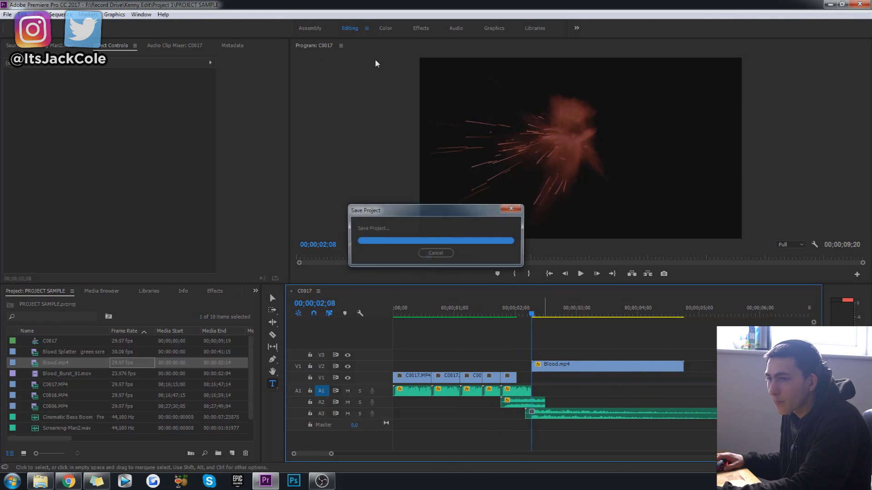
left_click(494, 28)
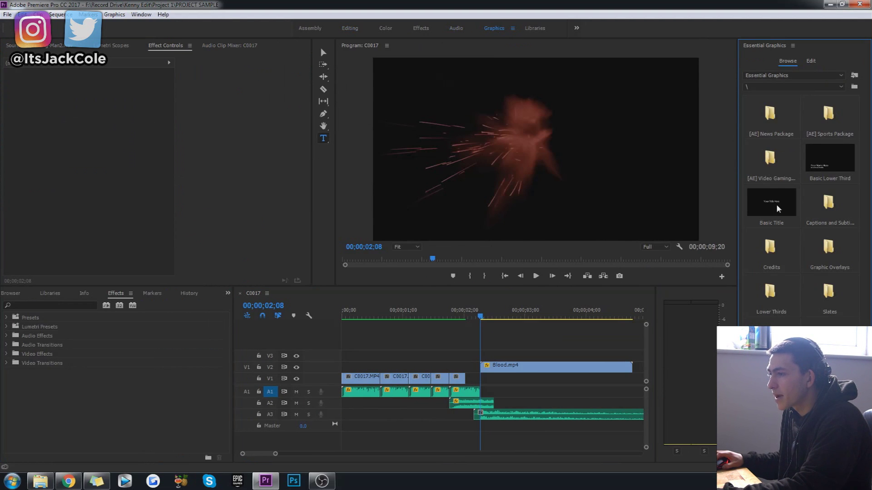
Add a basic title over the blood burst reading 'END OF THE ROAD.'
left_click_drag(776, 209, 516, 379)
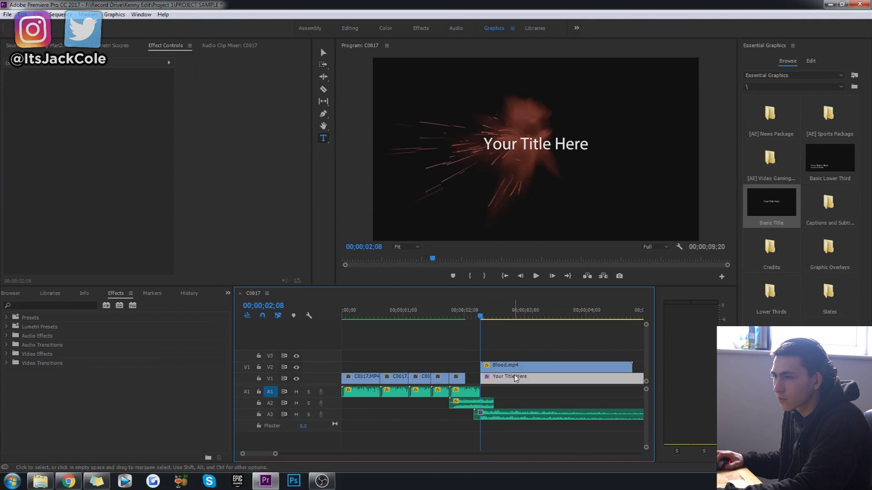
left_click(516, 379)
left_click(541, 144)
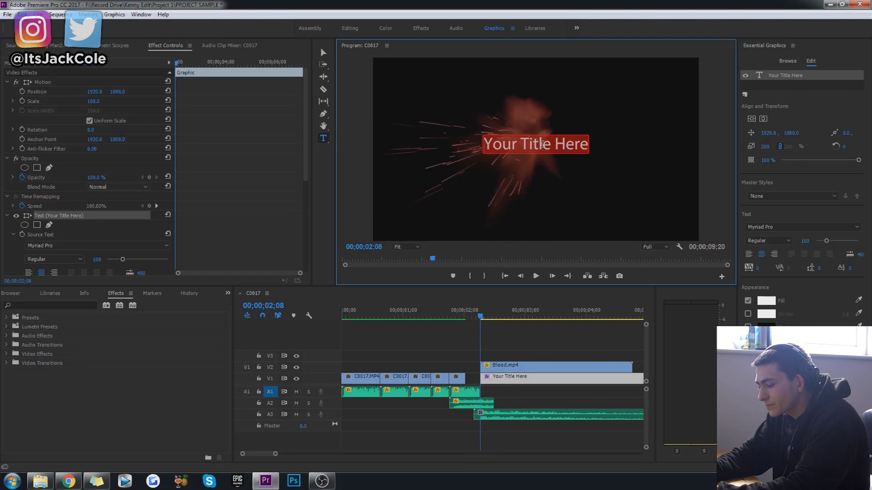
type("END")
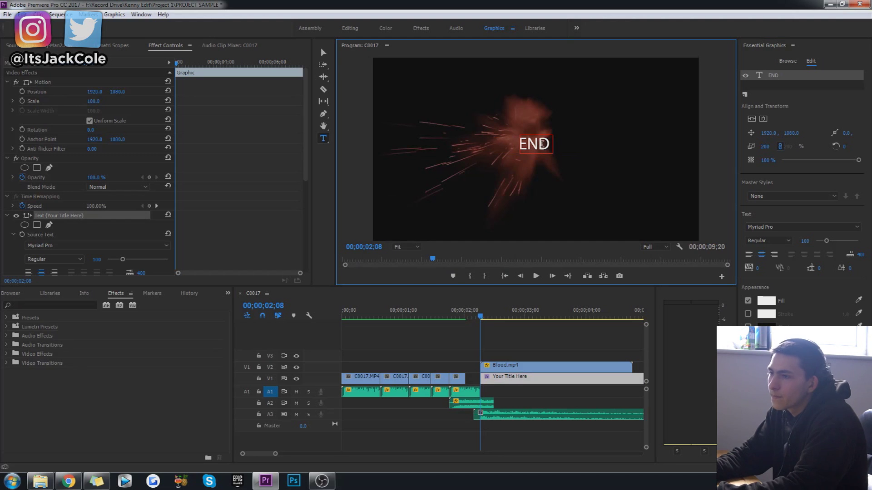
type(" OF THE ROAD")
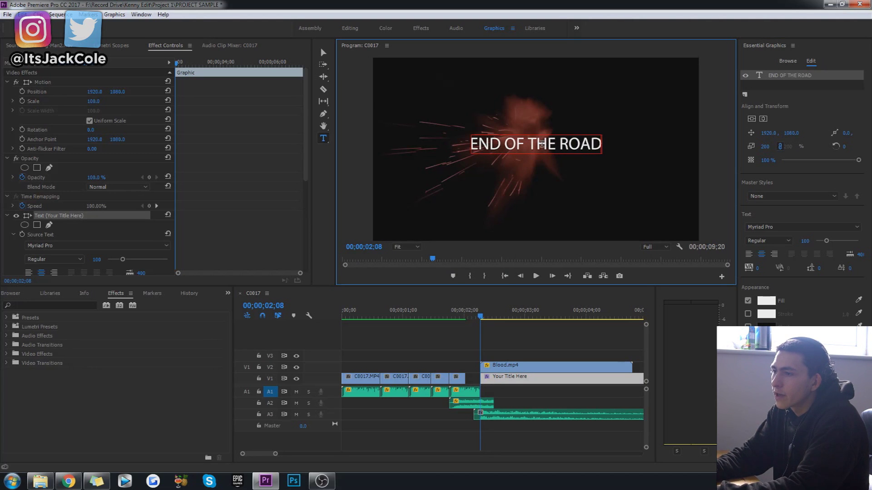
type(".")
key("Escape")
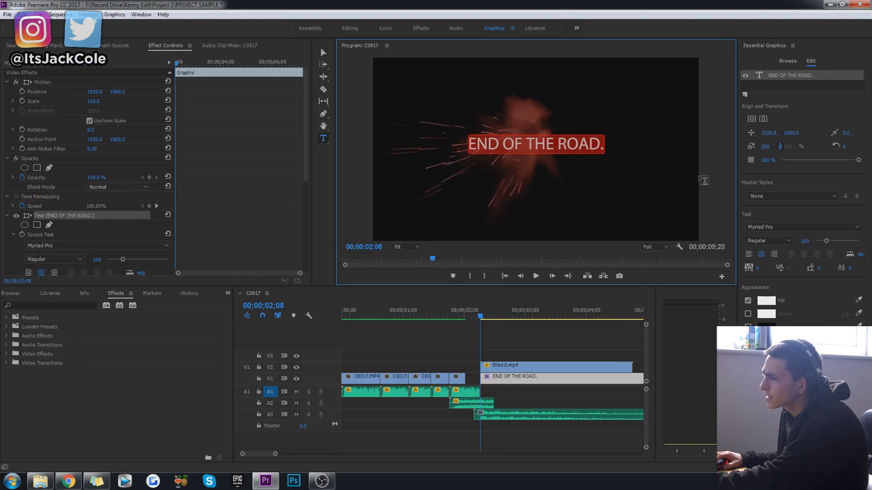
Set the title in the distressed Decay font and shift the blood, title and audio clips earlier
left_click(784, 227)
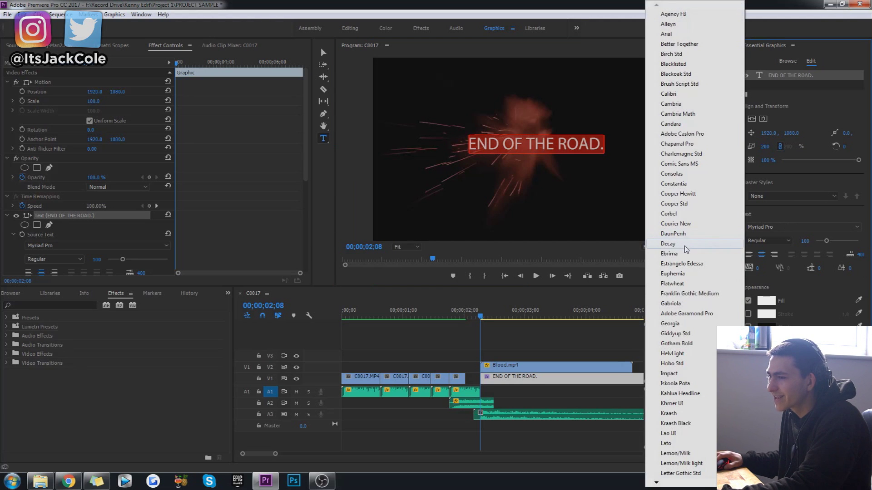
left_click(684, 245)
left_click_drag(496, 413, 533, 413)
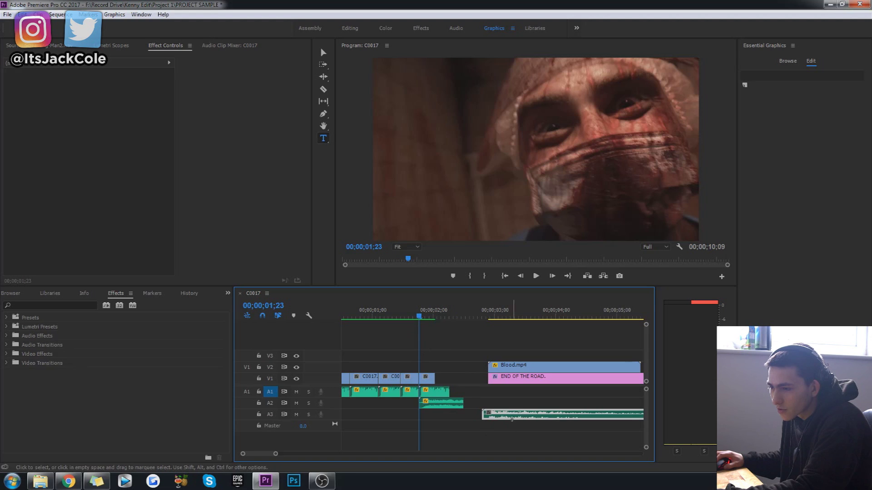
left_click_drag(497, 429, 523, 376)
Play the sequence from the start to check the moved clips' timing
left_click(473, 353)
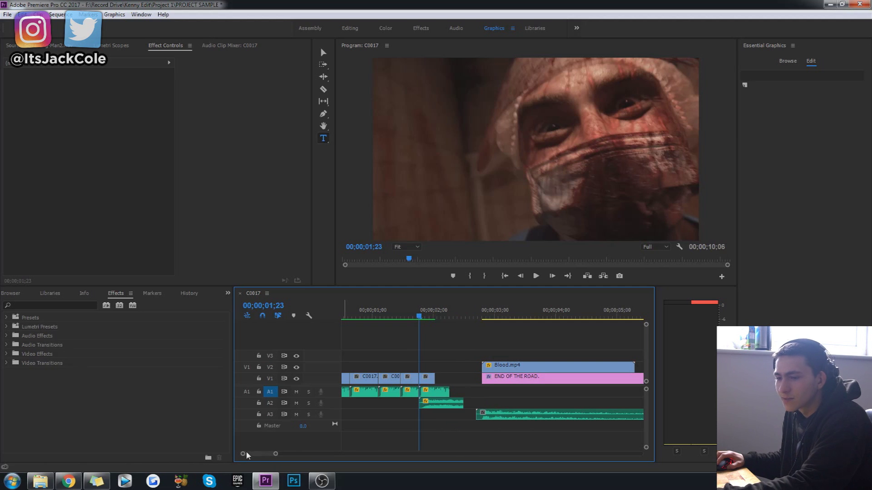
left_click_drag(277, 453, 279, 452)
key("Home")
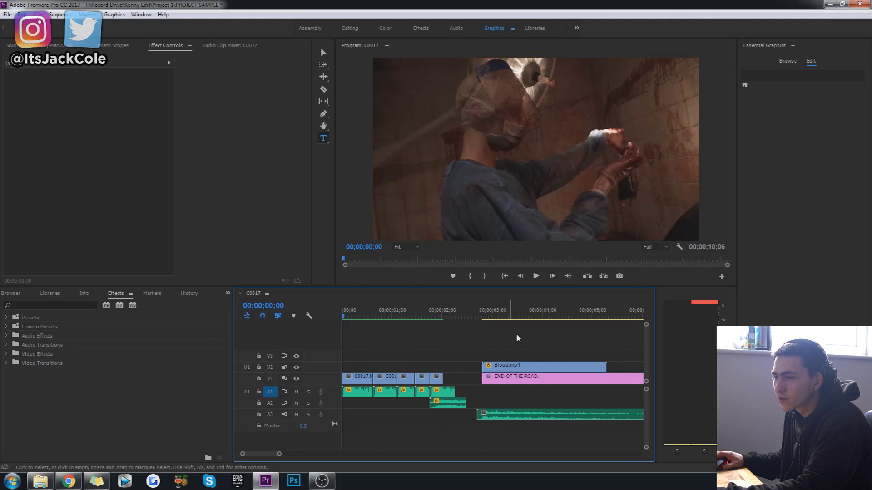
key("space")
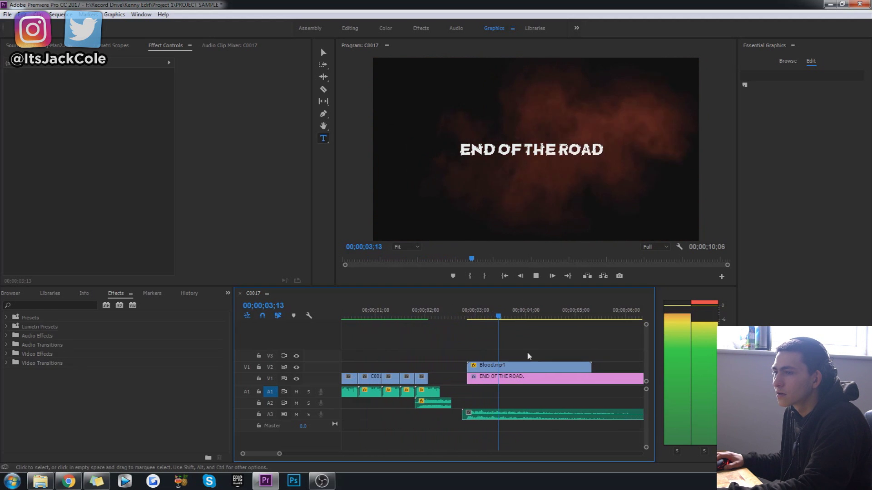
key("space")
Nudge the title and blood clips slightly earlier and replay to review the timing
left_click(435, 368)
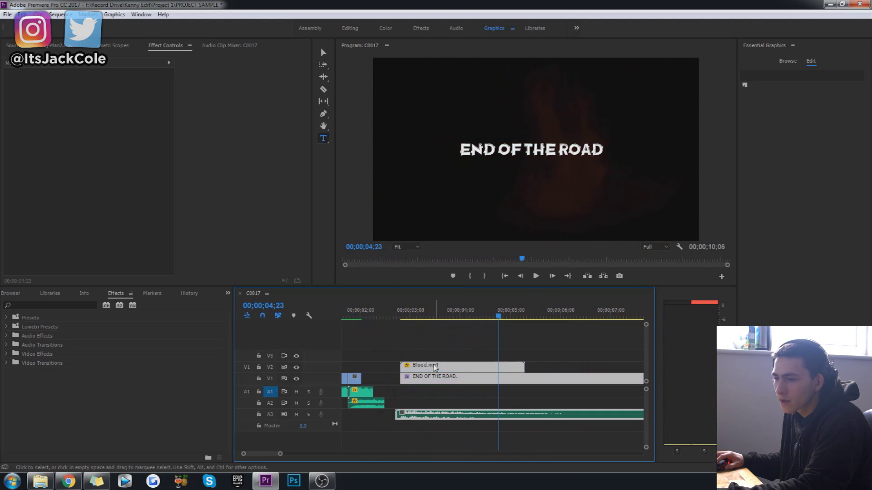
left_click_drag(435, 368, 423, 368)
left_click_drag(424, 312, 247, 319)
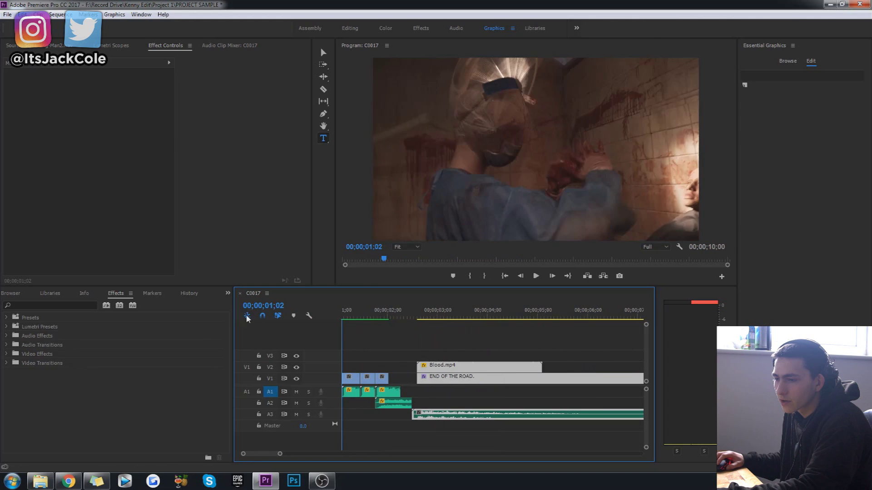
key("Home")
left_click(496, 338)
key("space")
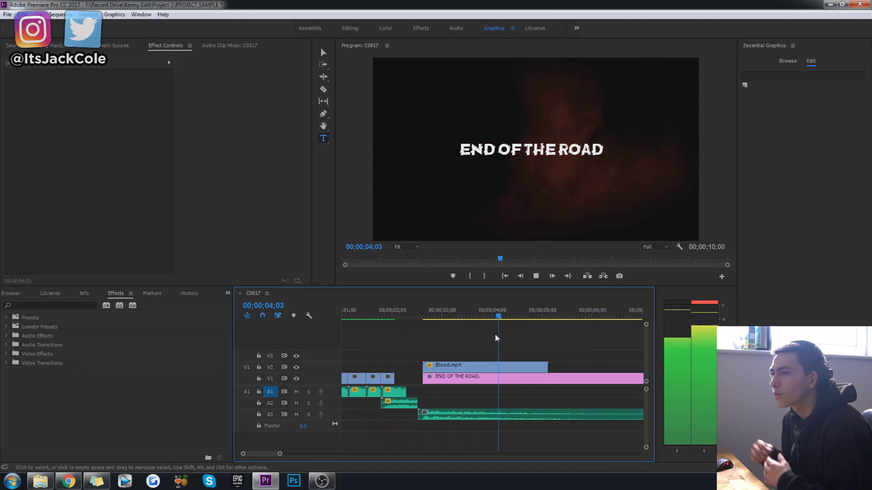
left_click(342, 318)
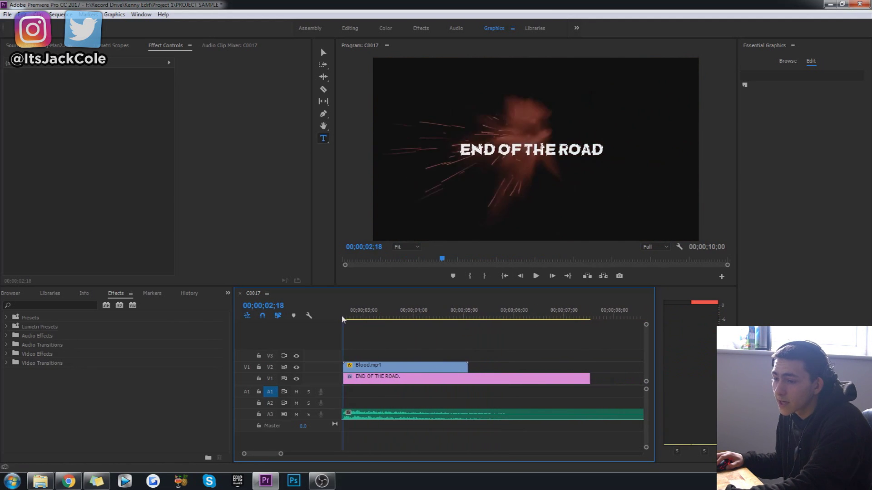
left_click_drag(343, 319, 404, 317)
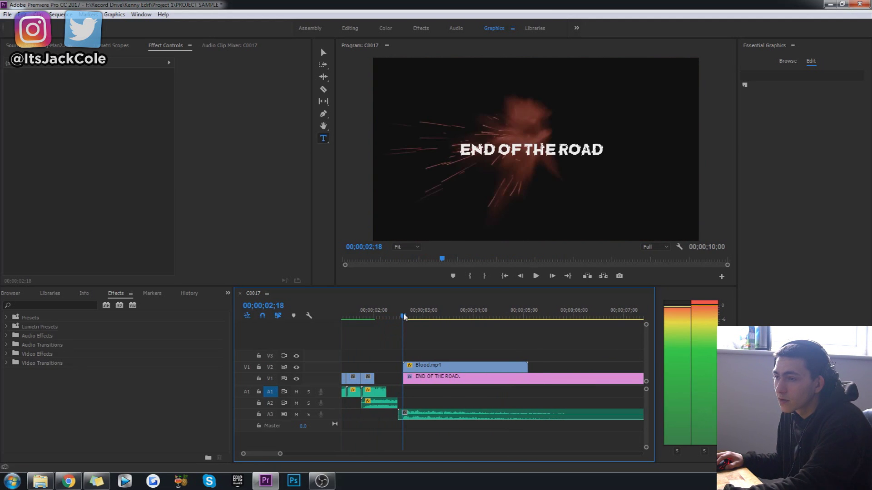
left_click(551, 150)
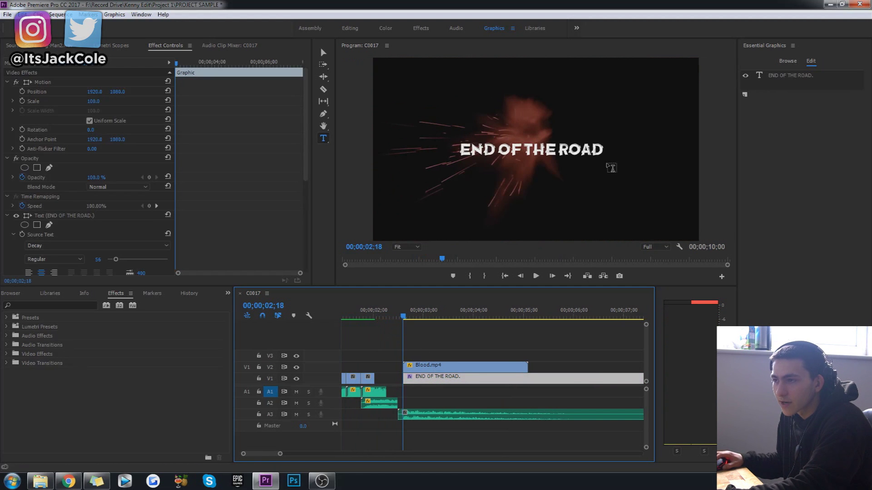
Fill the END OF THE ROAD title with dark grey 383838 and check it against the blood burst
left_click(767, 301)
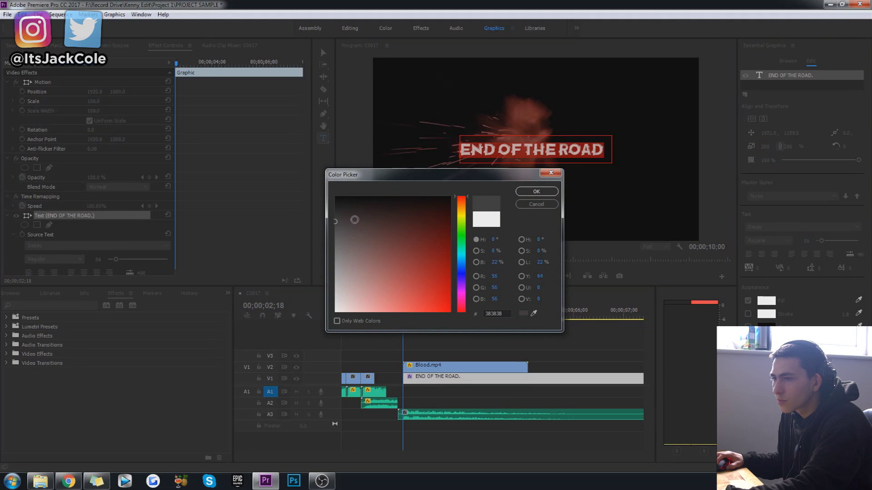
left_click(536, 191)
left_click(592, 361)
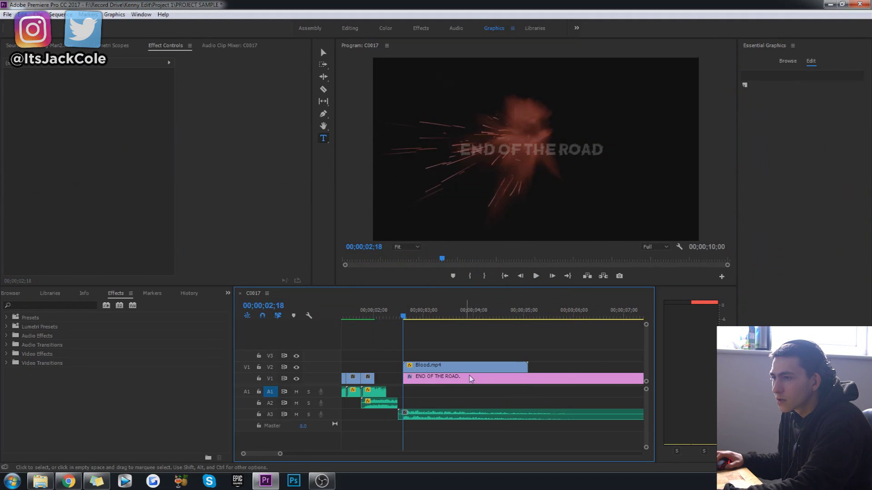
key("space")
key("space")
left_click(516, 367)
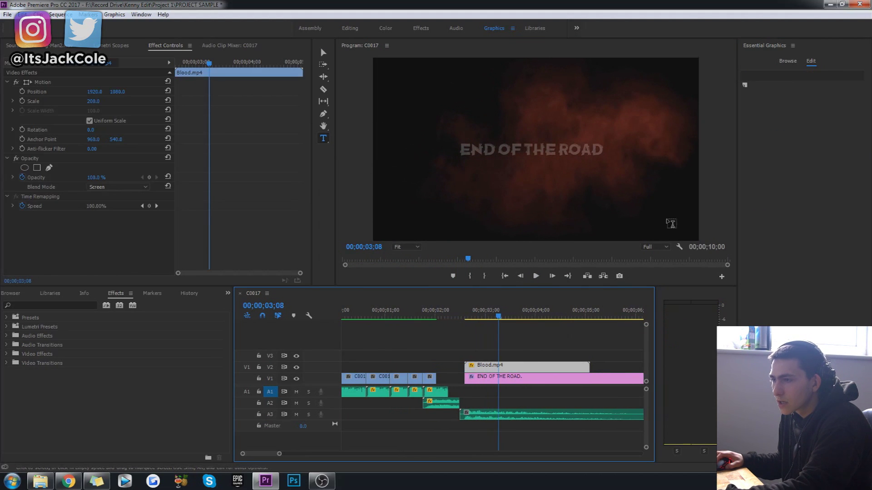
left_click(509, 151)
left_click(766, 300)
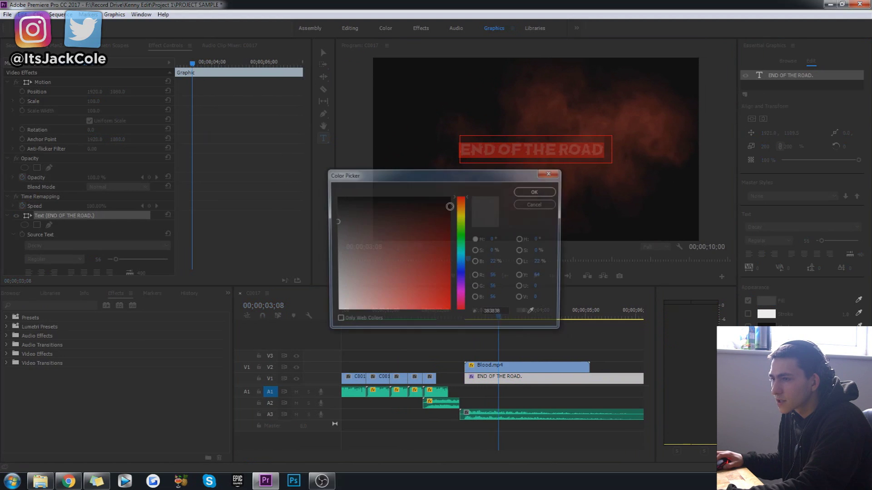
key("Escape")
left_click(604, 371)
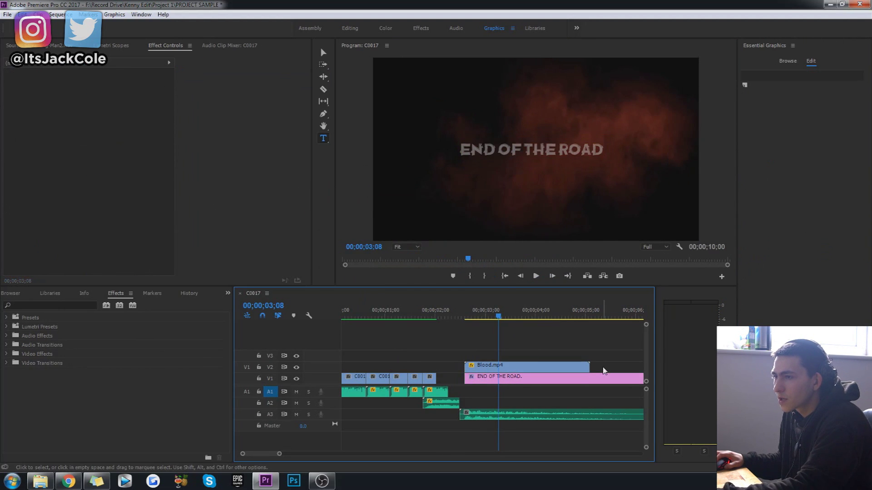
key("Up")
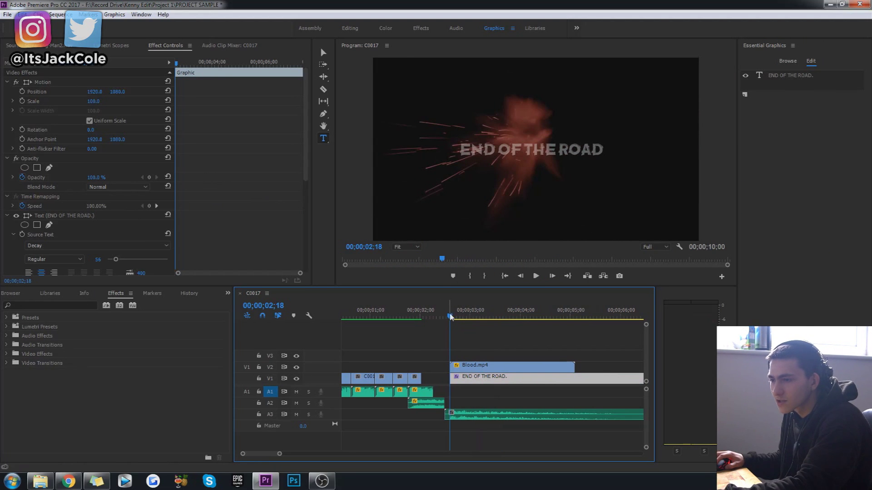
Keyframe the title's Opacity at 0% on its first frame so it fades in
left_click(23, 179)
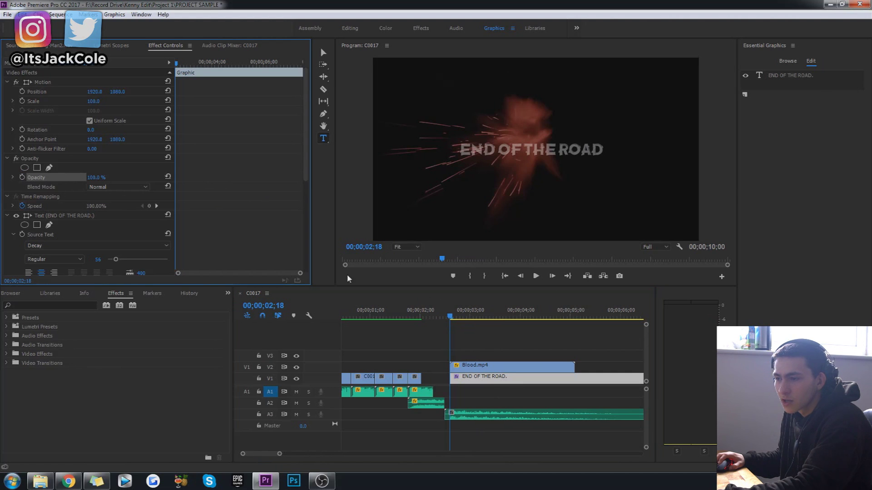
left_click(454, 317)
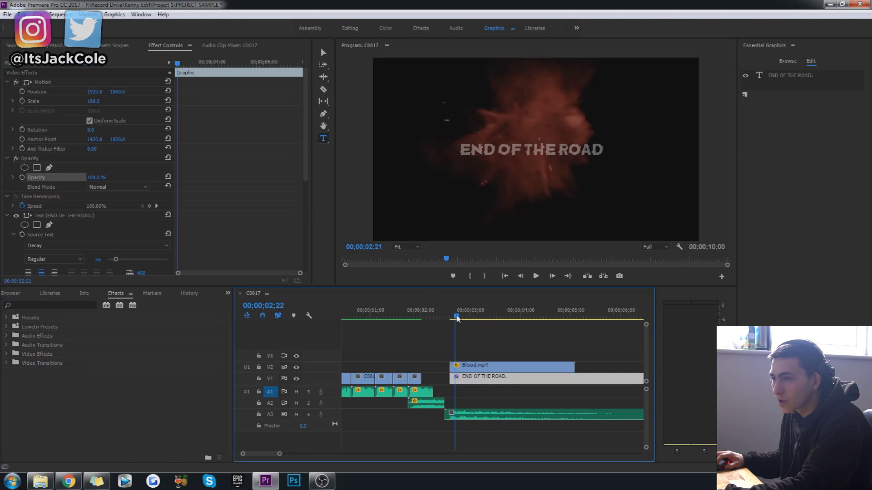
left_click_drag(456, 318, 460, 320)
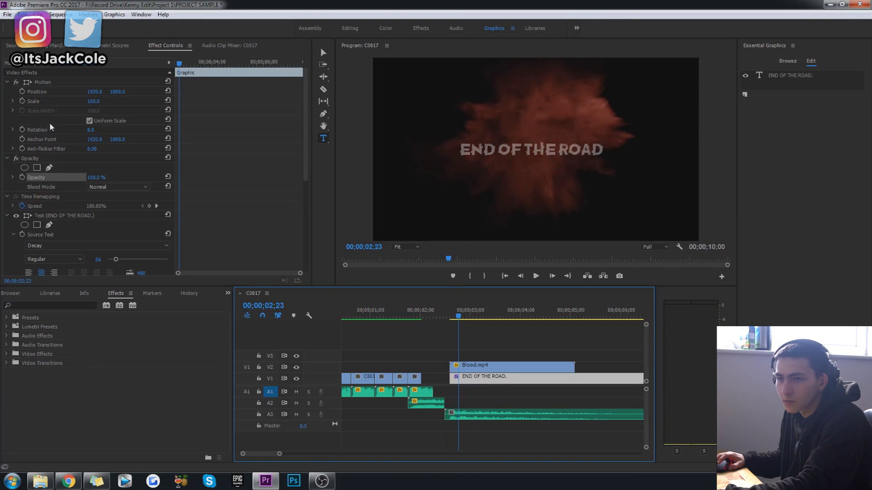
left_click(24, 179)
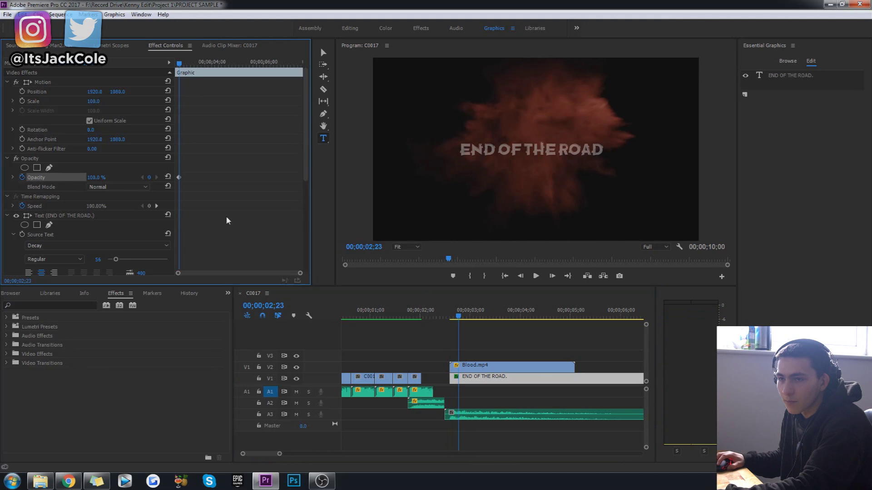
left_click(445, 317)
left_click(449, 316)
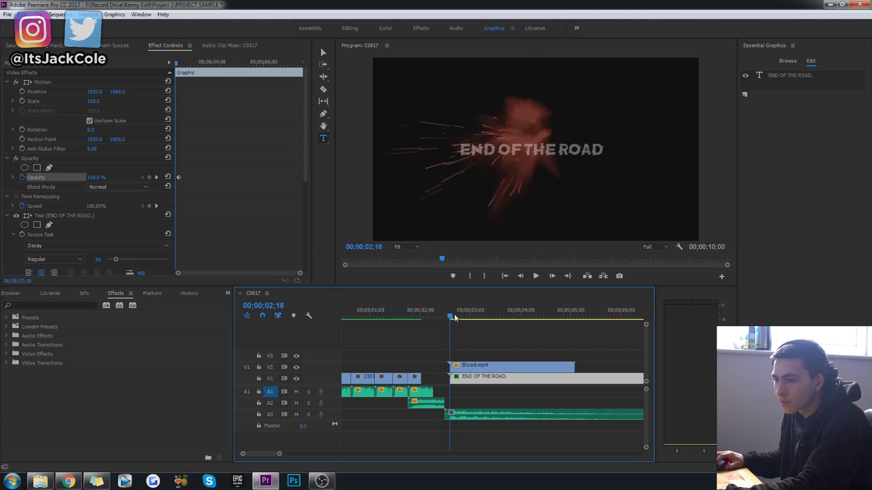
left_click(94, 177)
type("0")
key("Return")
Scrub and play the sequence to review the vignette and the title fade-in
left_click_drag(473, 316, 448, 317)
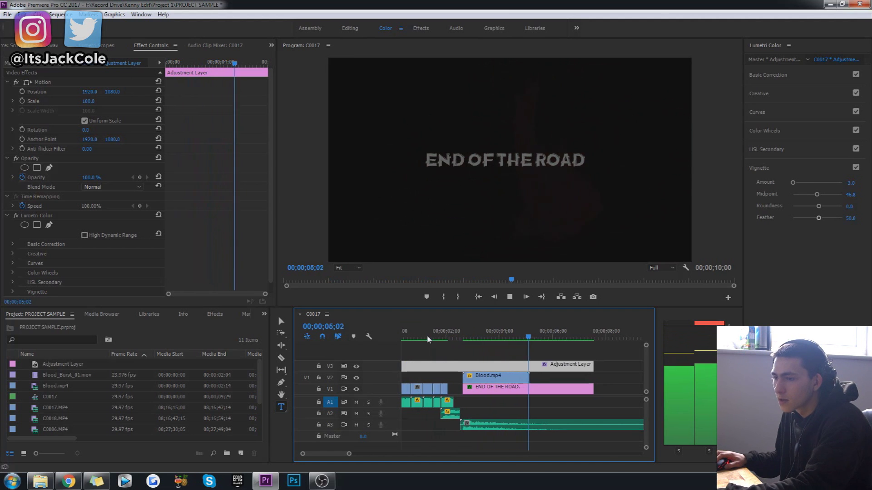
key("Home")
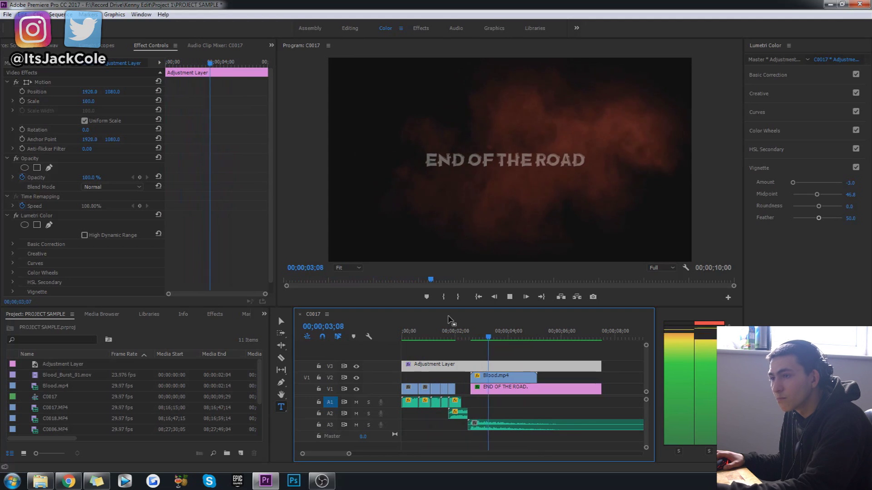
left_click(476, 335)
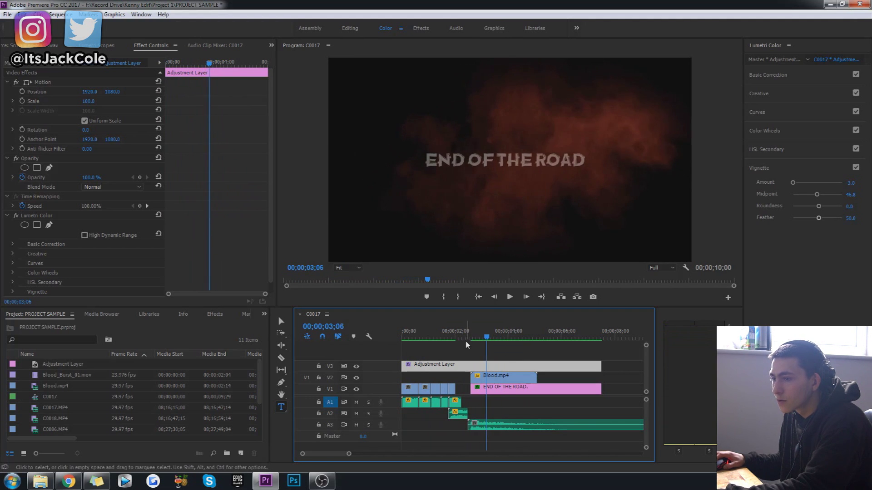
left_click_drag(475, 336, 470, 336)
Delete the title's Opacity keyframe at 02;20 so it stays at 100%
left_click(497, 386)
key("Right")
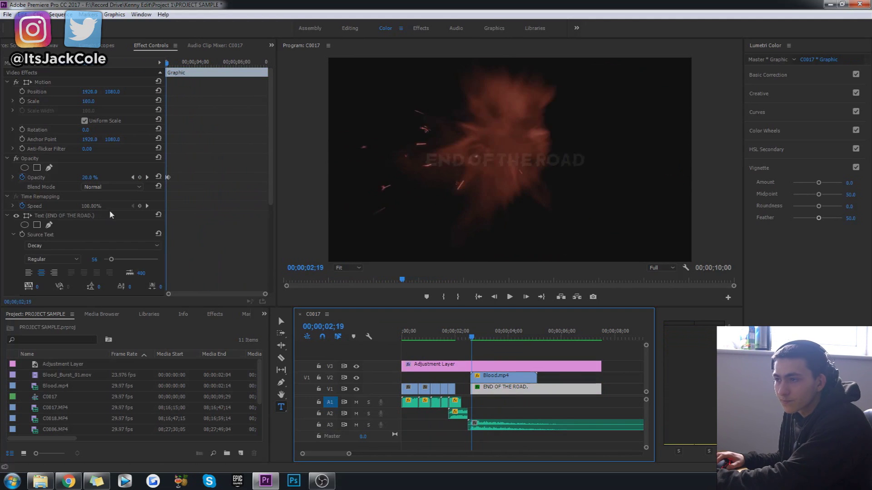
key("Right")
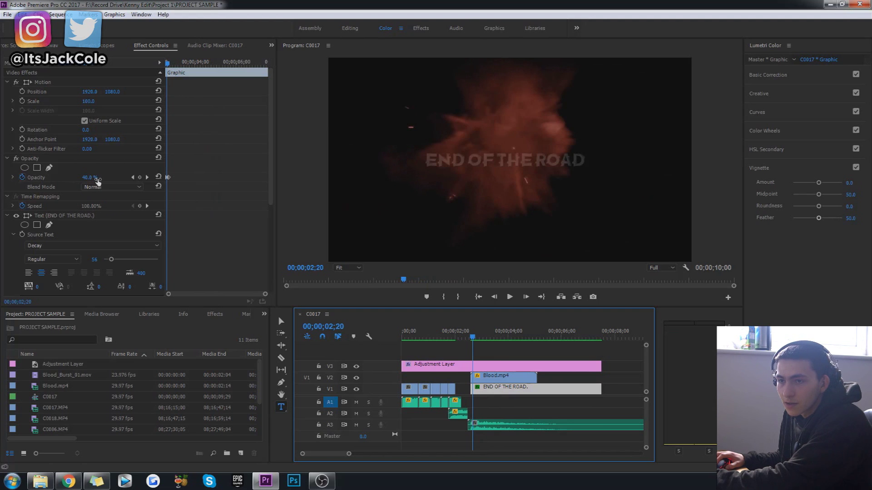
left_click(168, 177)
key("Delete")
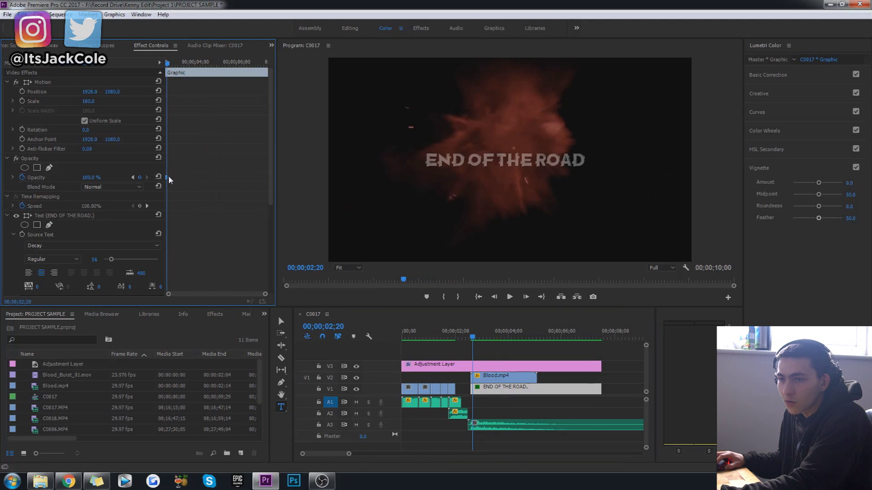
left_click(472, 340)
Play the trailer opening, undo the last change, and save the project
key("Home")
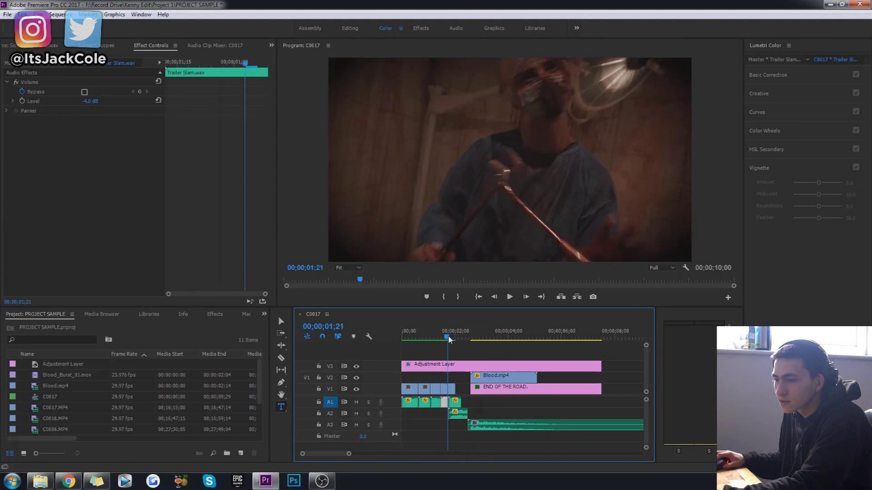
key("space")
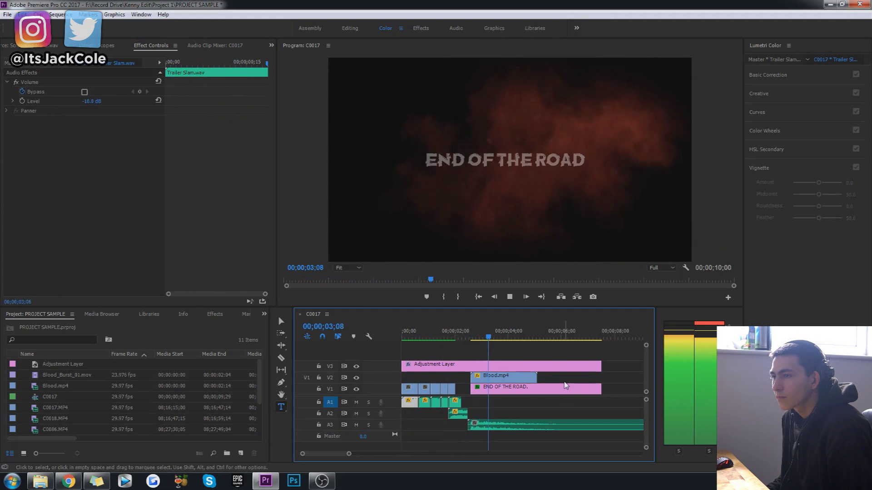
left_click(473, 339)
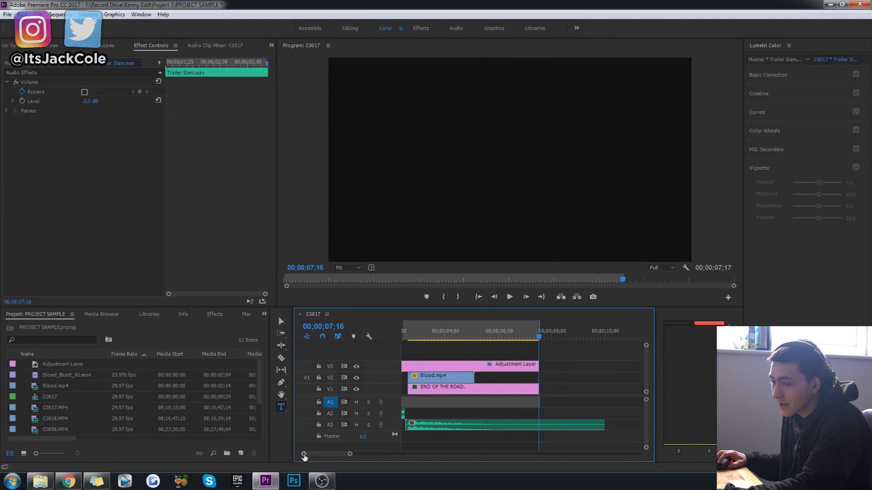
key("ctrl+z")
key("ctrl+z")
key("ctrl+z")
key("ctrl+s")
Replay the trailer from the beginning and save the project again
key("Home")
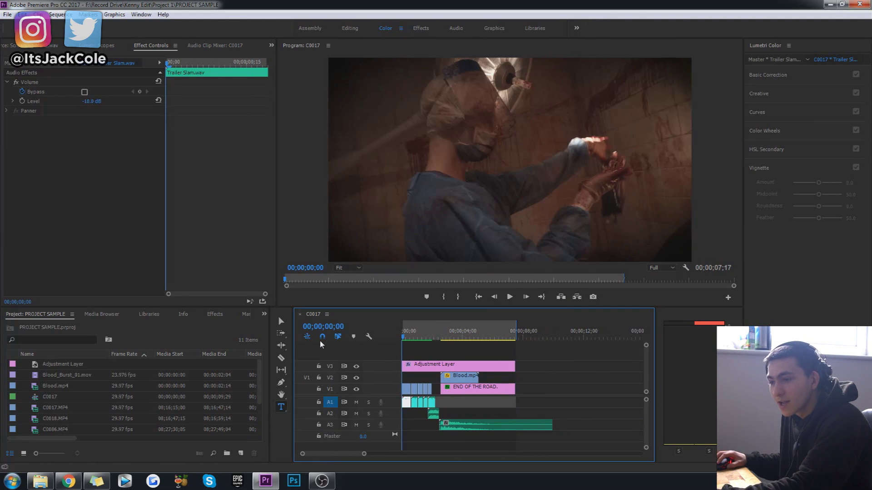
key("space")
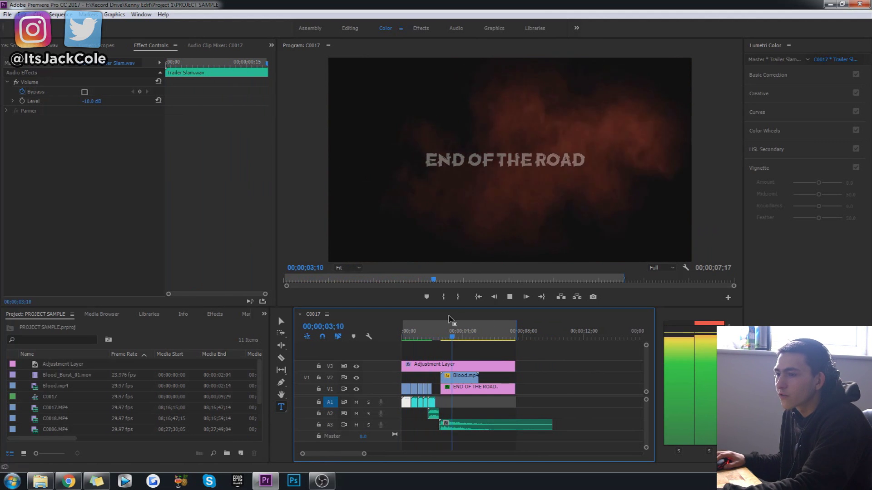
key("space")
key("Home")
key("ctrl+s")
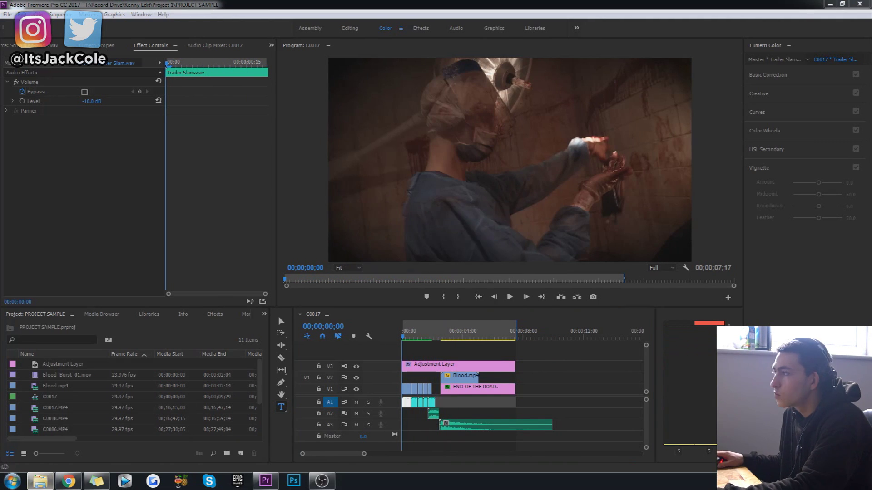
Browse in Windows Explorer to the Desktop > assets > Glitch pack folder
left_click(40, 481)
double_click(452, 83)
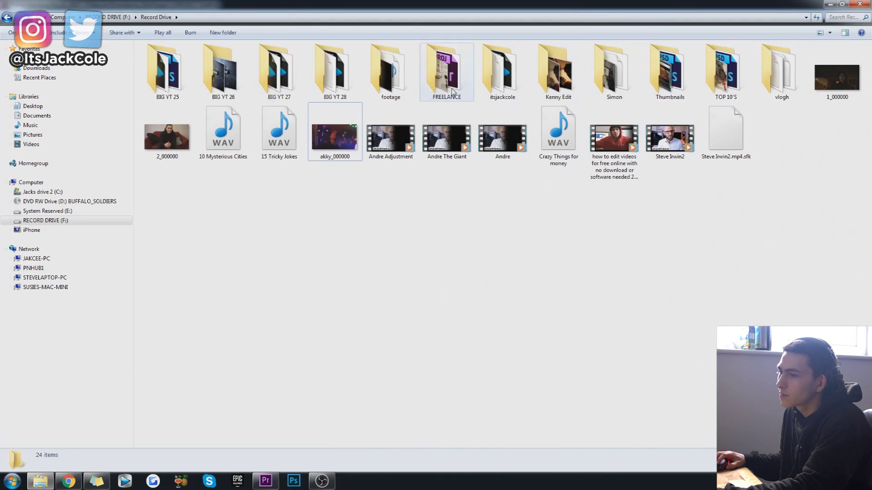
left_click(31, 58)
double_click(789, 68)
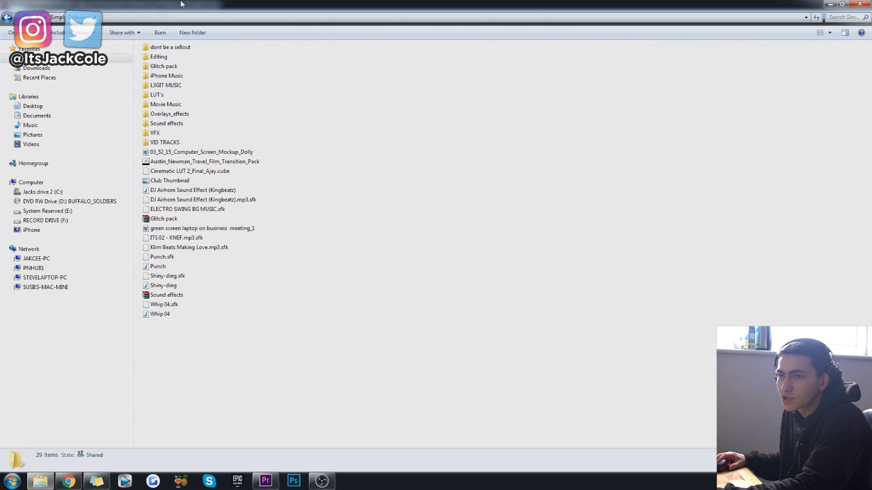
left_click(162, 95)
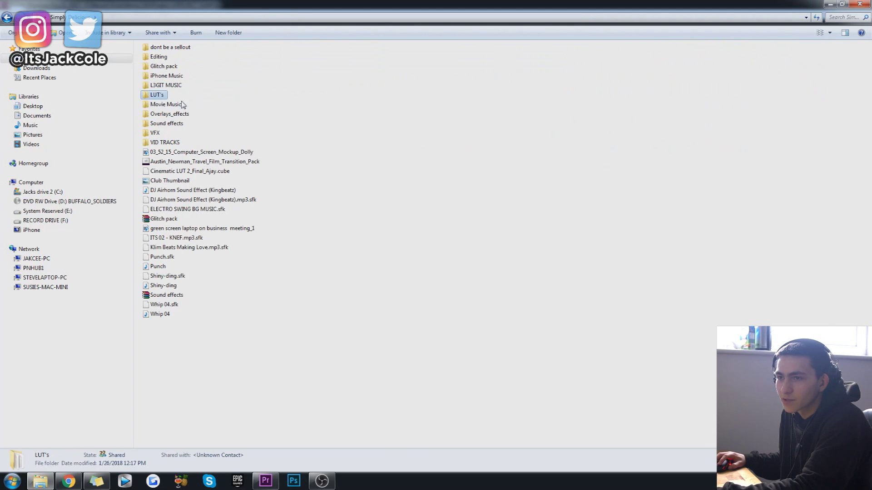
left_click(175, 108)
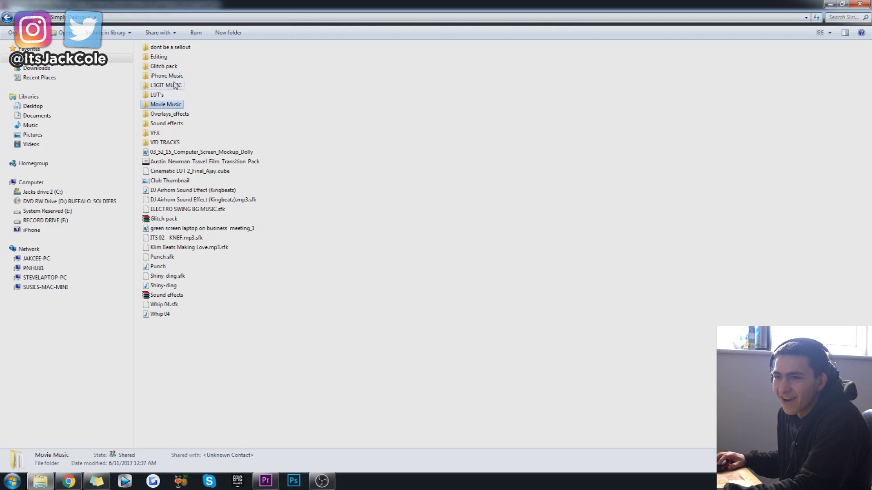
double_click(171, 67)
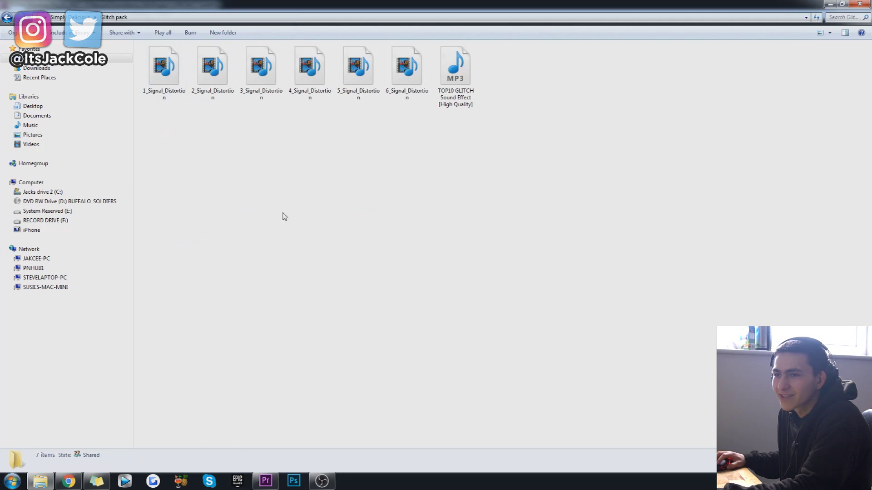
Import 1_Signal_Distortion and 3_Signal_Distortion into Premiere's Project panel
left_click(164, 68)
left_click(261, 69, "ctrl")
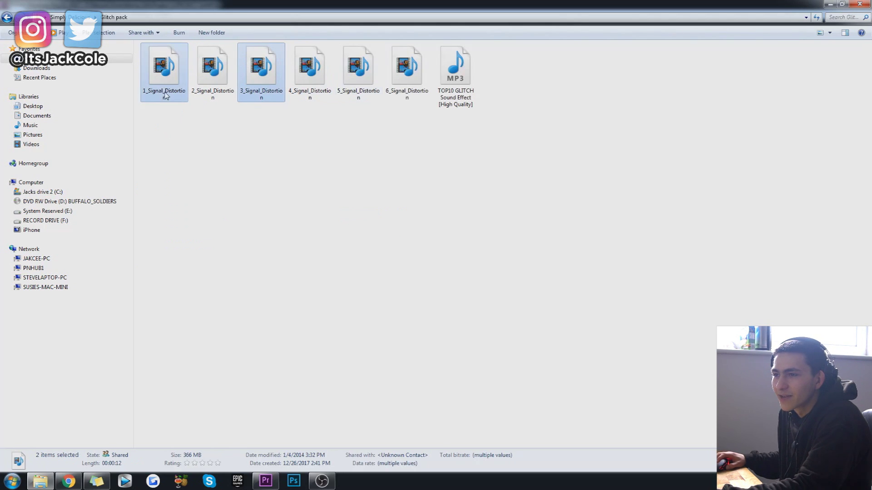
left_click_drag(165, 95, 129, 394)
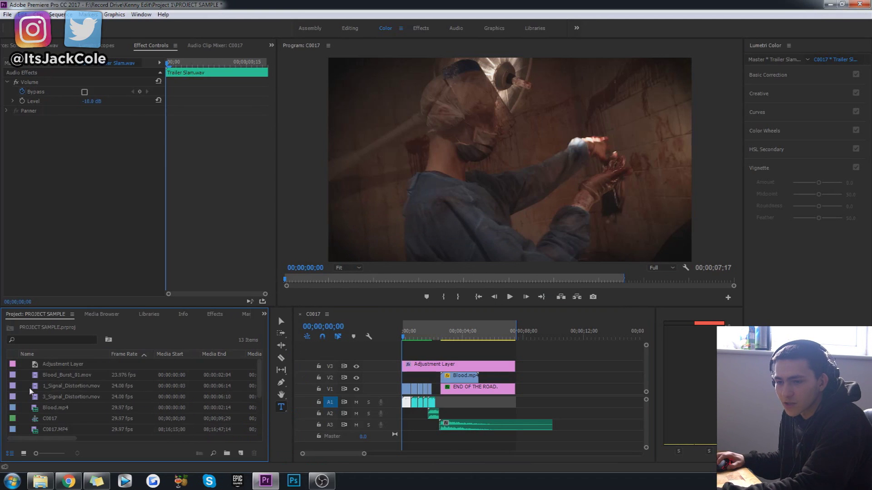
Try 1_Signal_Distortion.mov scaled up on V4, then replace it with 3_Signal_Distortion.mov
mouse_move(31, 390)
left_mouse_down()
mouse_move(419, 353)
mouse_move(406, 355)
left_mouse_up()
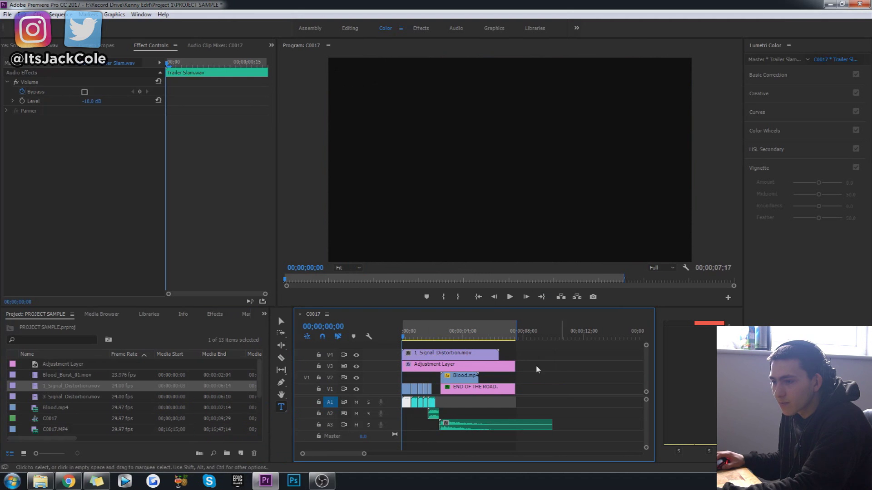
left_click(463, 354)
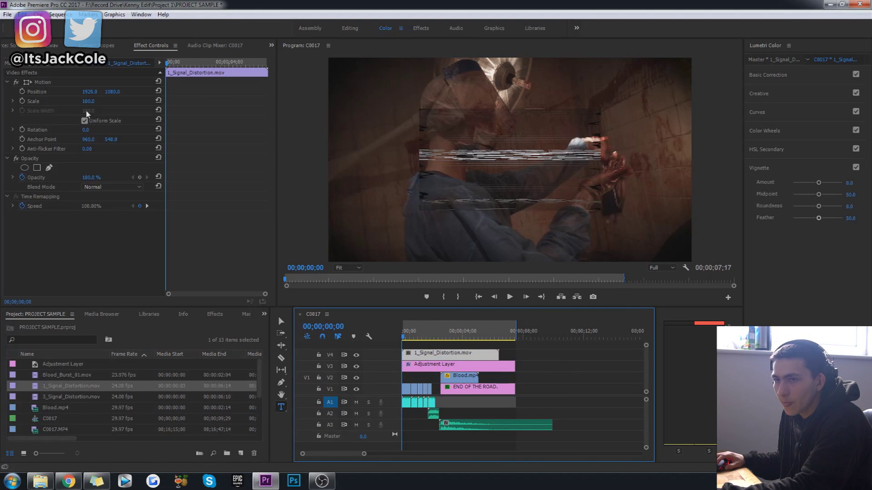
left_click_drag(88, 101, 165, 101)
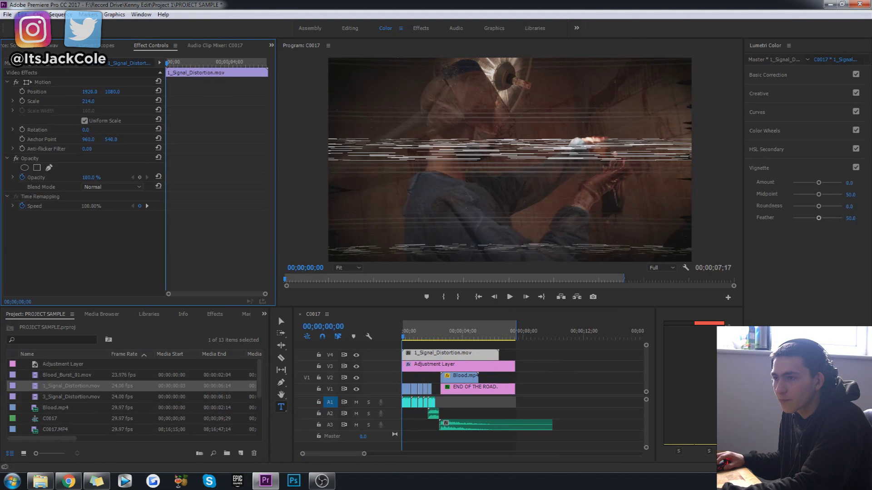
key("space")
key("space")
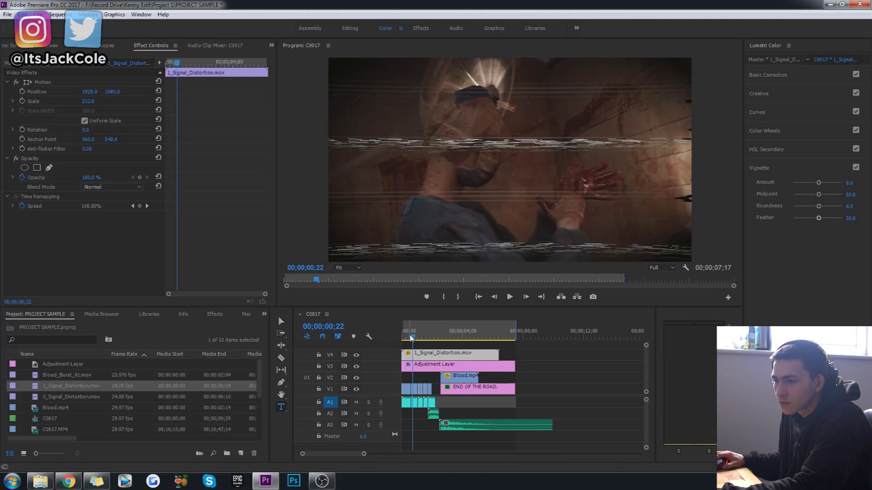
key("Delete")
left_click_drag(72, 396, 406, 349)
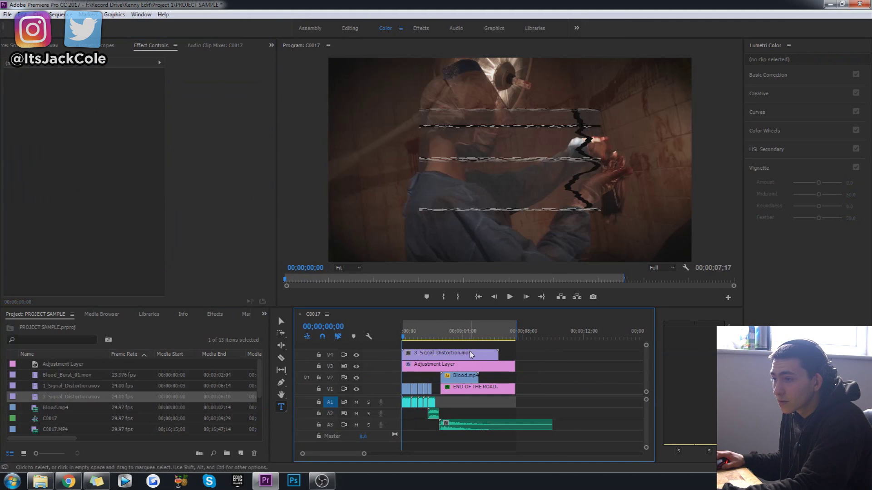
Set the 3_Signal_Distortion clip on V4 to 200% scale and 10% opacity
left_click(474, 355)
left_click(91, 101)
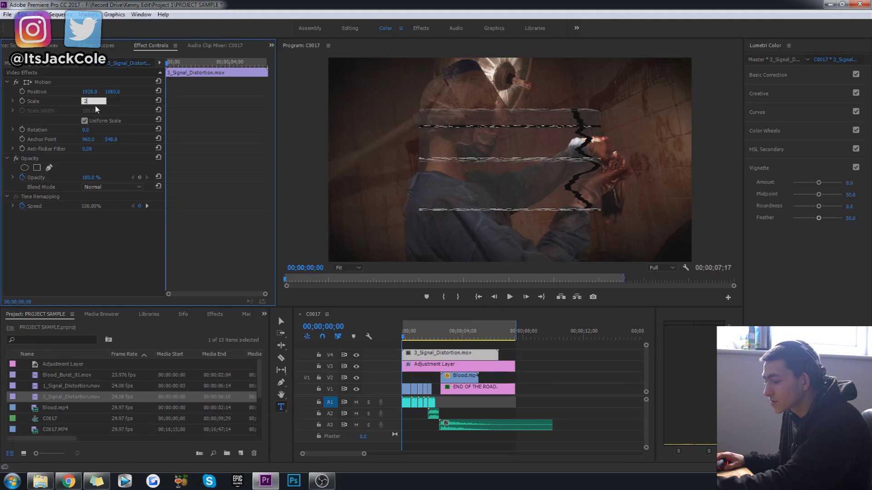
key("space")
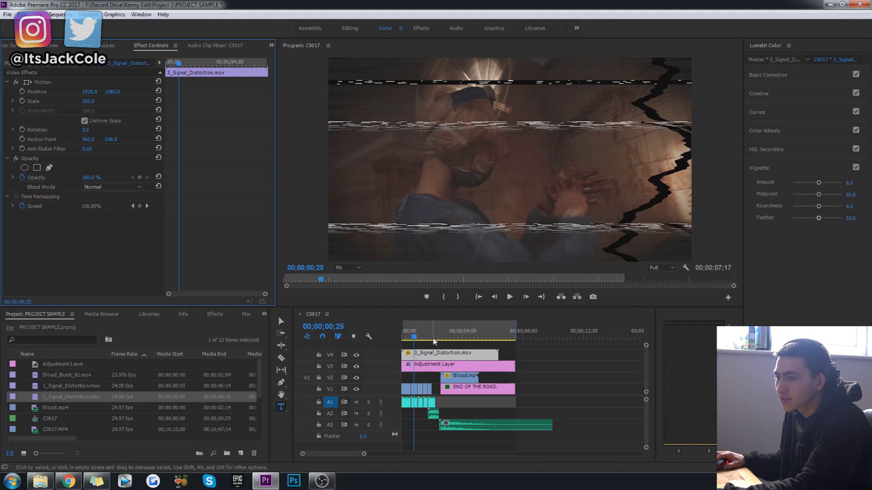
left_click(409, 341)
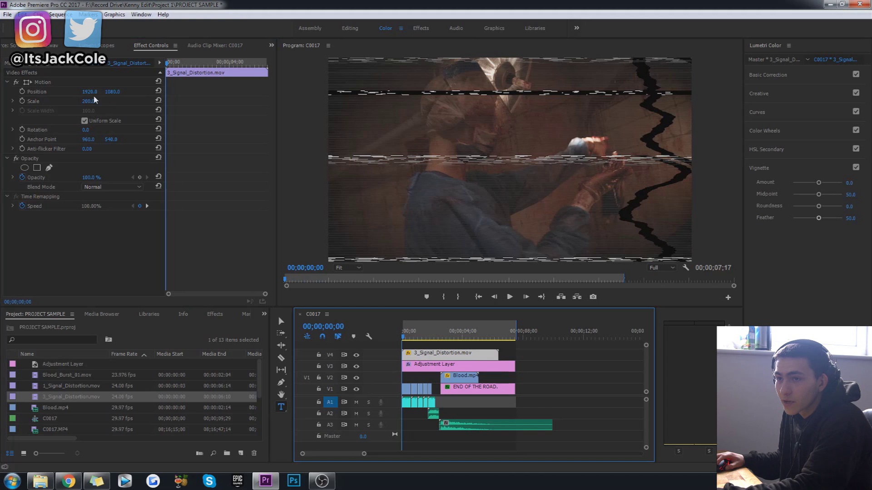
left_click(32, 178)
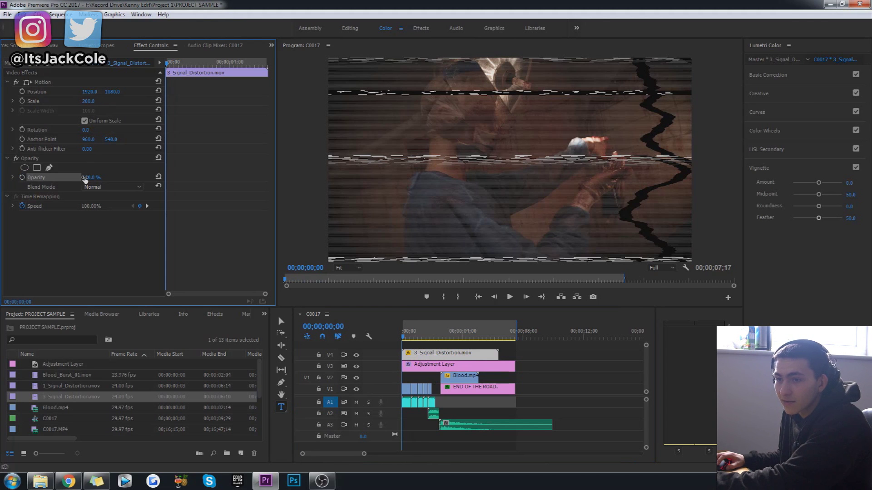
type("10")
type(".0 %")
key("Return")
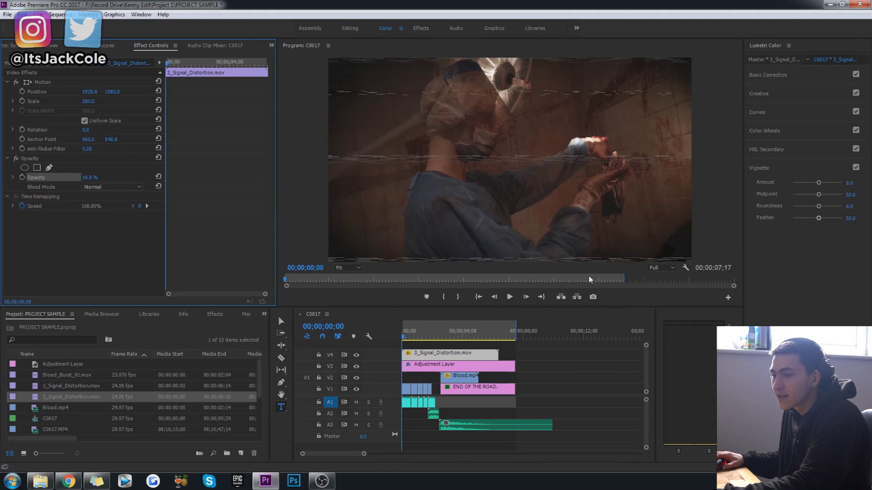
Deselect clips, render previews and replay the sequence from the start to review the glitch
left_click(621, 375)
key("space")
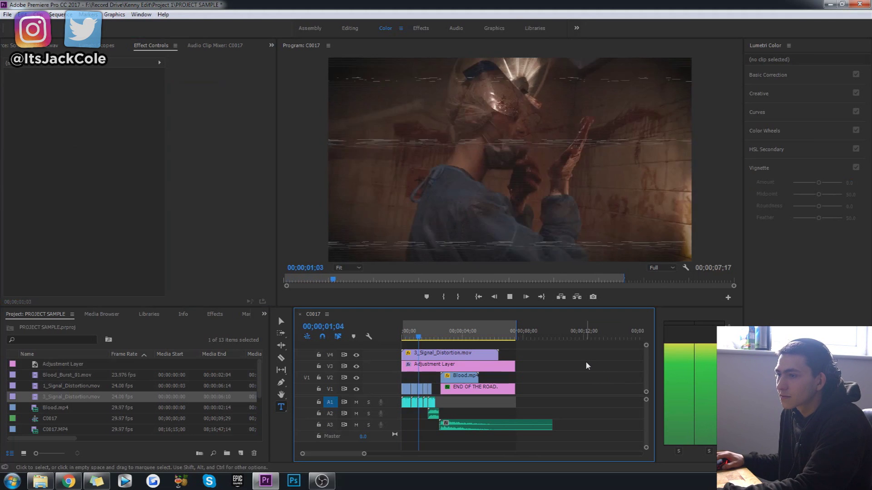
key("space")
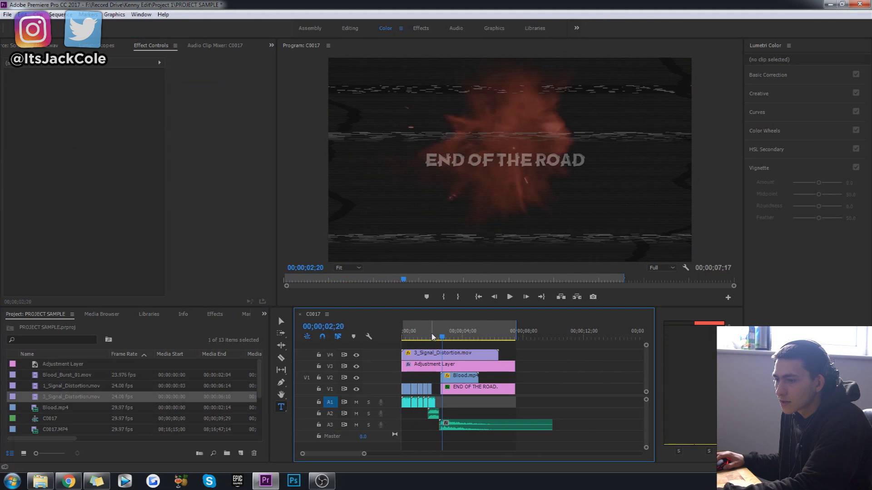
key("space")
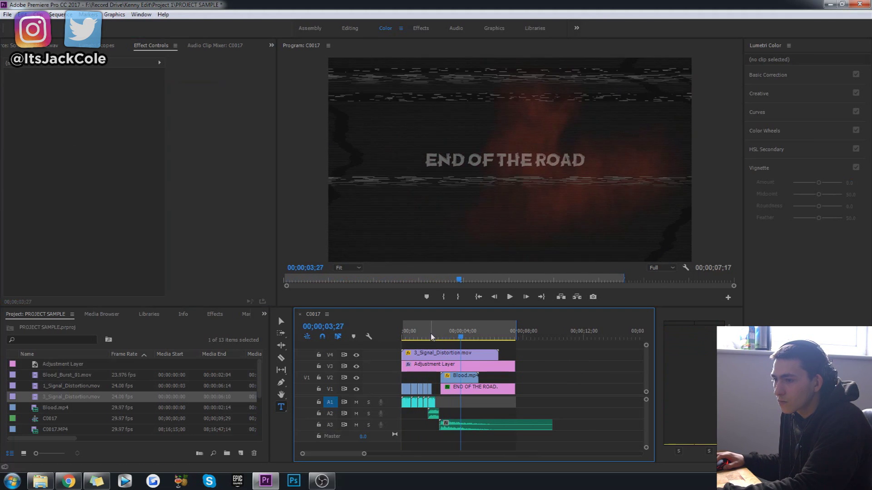
key("Home")
key("space")
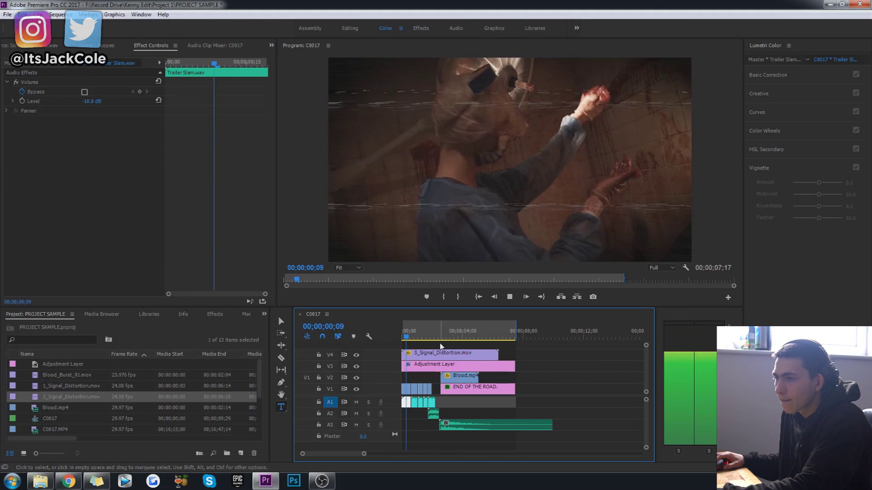
key("Return")
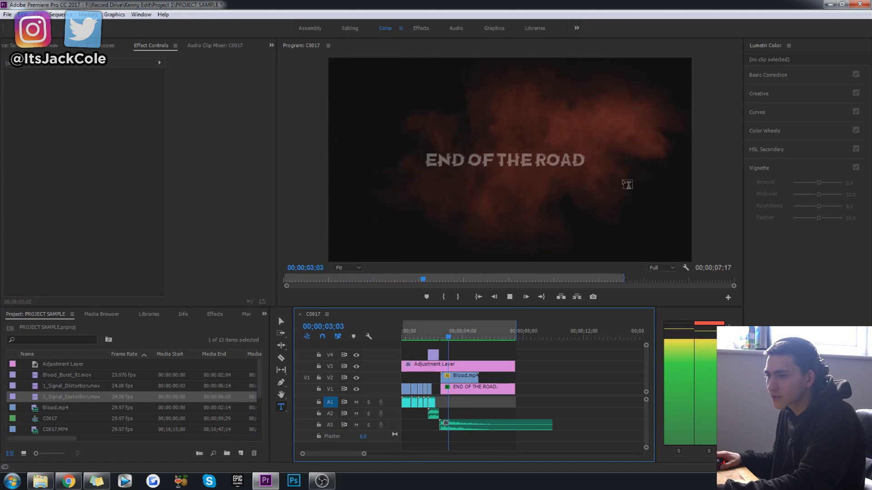
Extend the 3_Signal_Distortion clip on V4 to about five seconds and replay the trailer from the start
key("space")
left_click(433, 332)
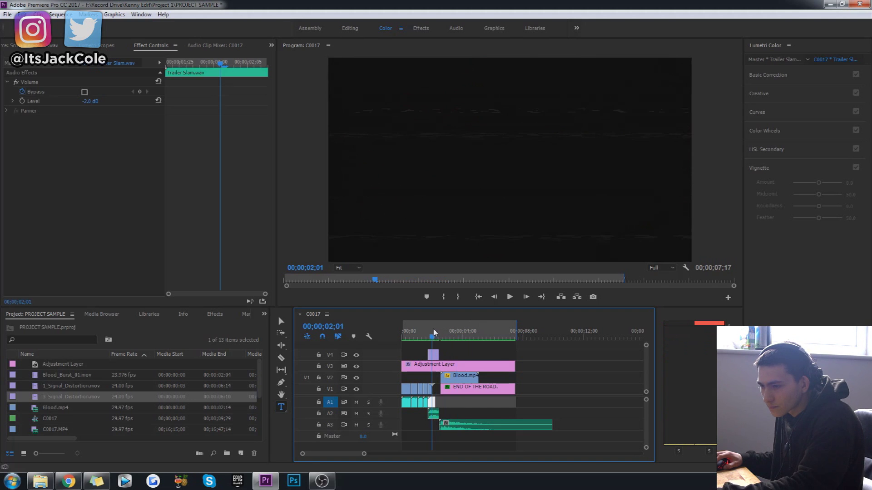
left_click_drag(434, 356, 481, 359)
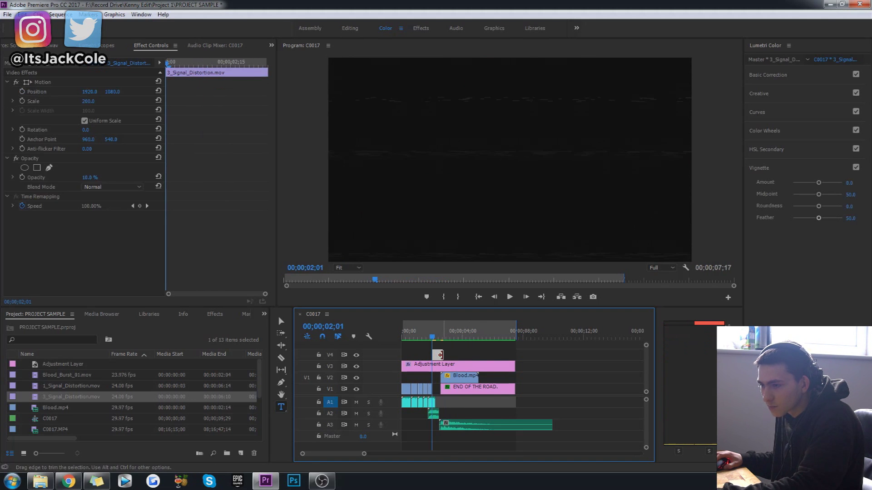
left_click_drag(479, 357, 517, 355)
key("Home")
key("space")
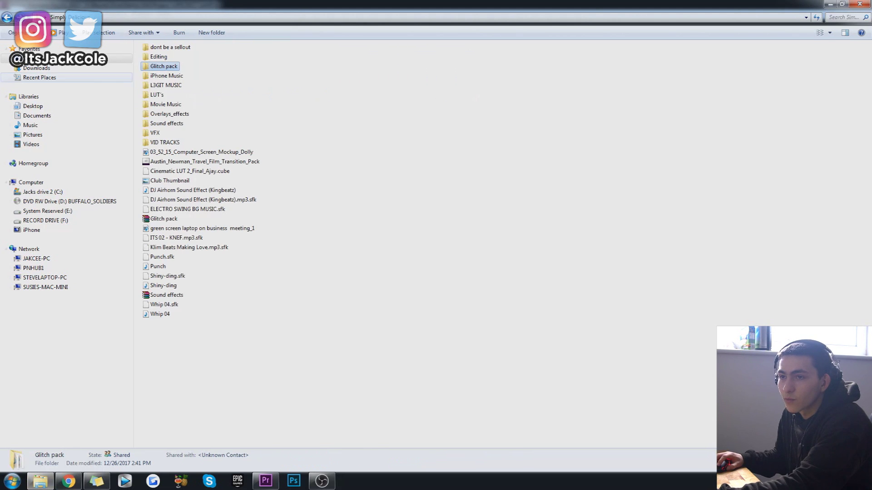
Browse the VFX, Editing Pack, Overlays_effects and Editing Overlays folders for overlay clips
double_click(172, 134)
double_click(174, 73)
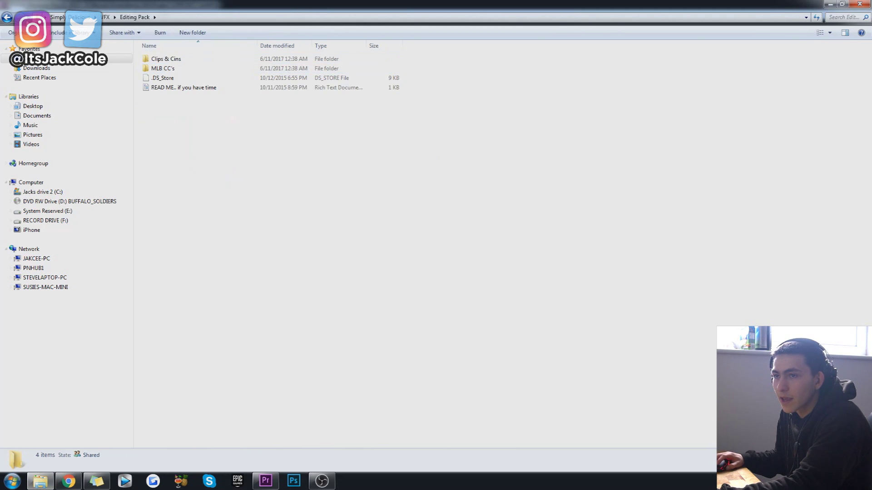
key("BackSpace")
key("BackSpace")
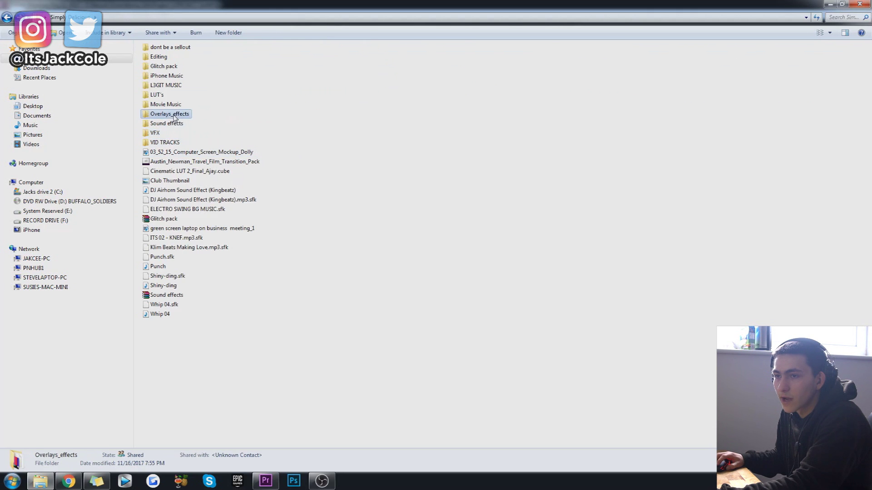
double_click(169, 114)
double_click(185, 77)
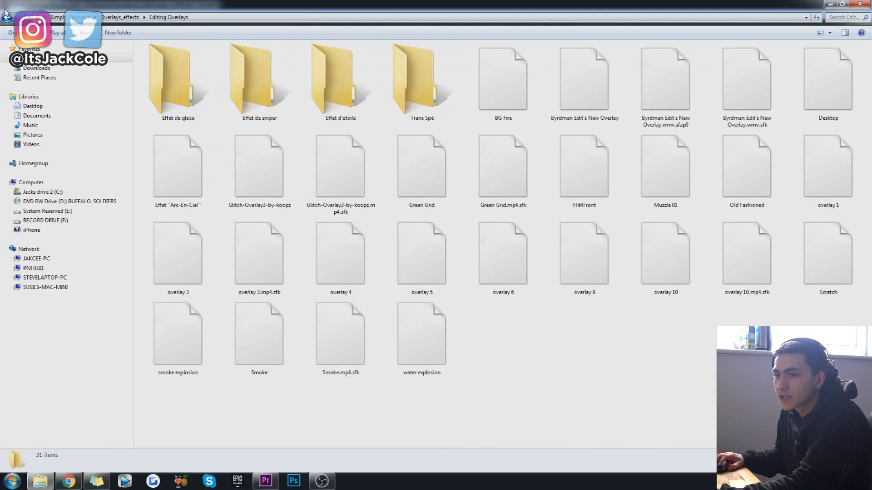
key("BackSpace")
Open the scratches folder and drag Scratch 3 to the Premiere taskbar icon
double_click(365, 75)
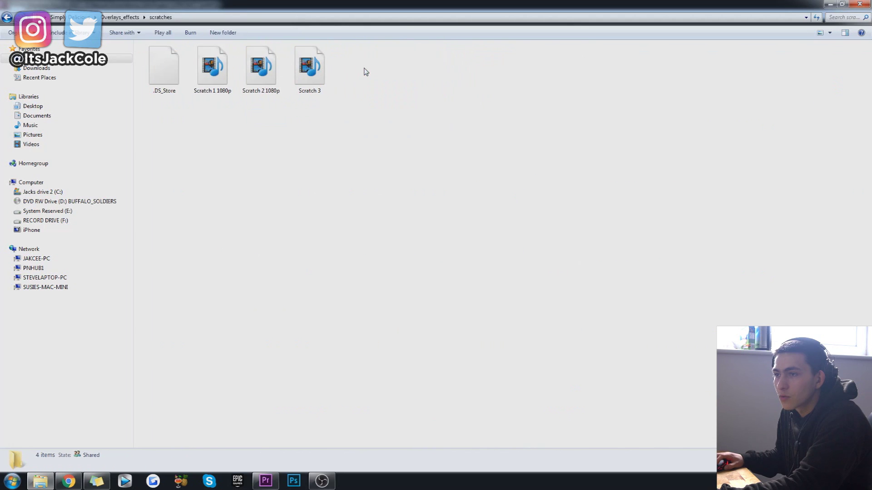
left_click(207, 70)
left_click_drag(309, 68, 270, 471)
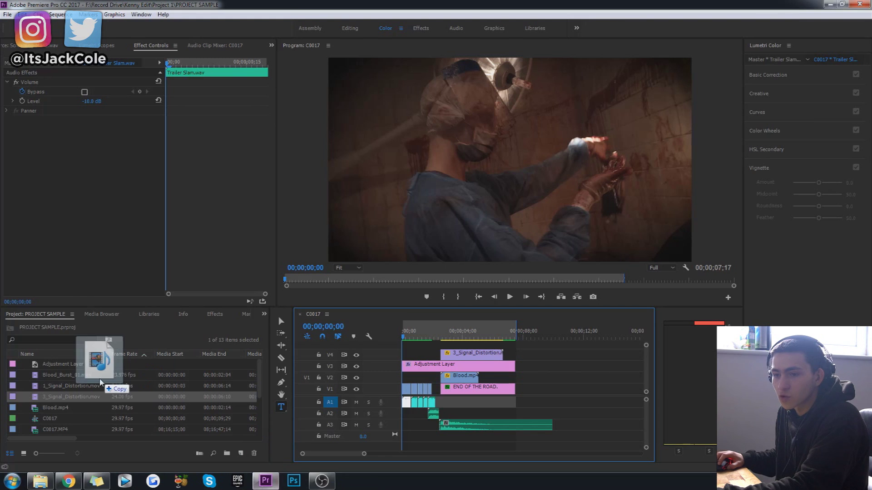
Import Scratch 3.mov and place it on a new V5 track above all video
left_click_drag(270, 472, 80, 387)
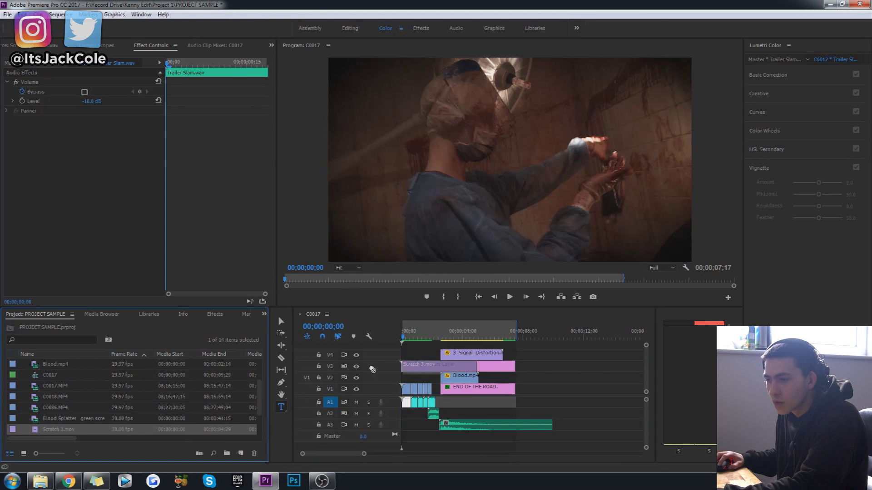
mouse_move(372, 369)
left_mouse_down()
mouse_move(407, 354)
mouse_move(399, 345)
left_mouse_up()
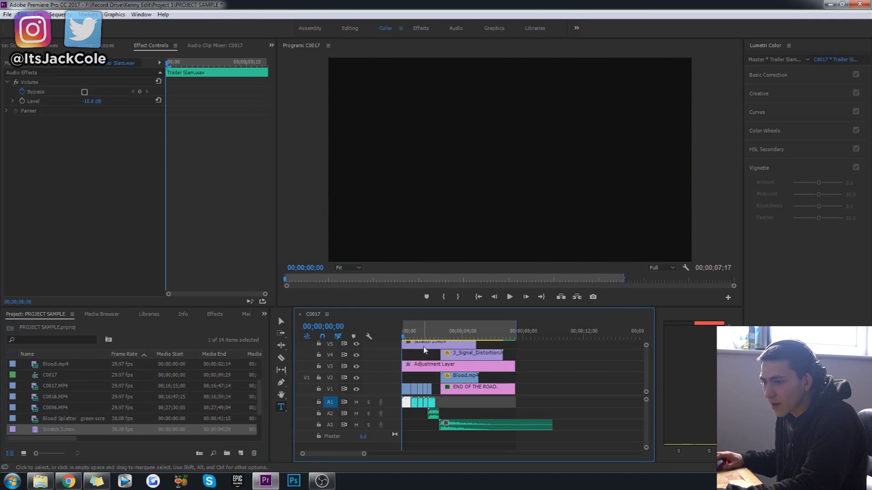
left_click(411, 340)
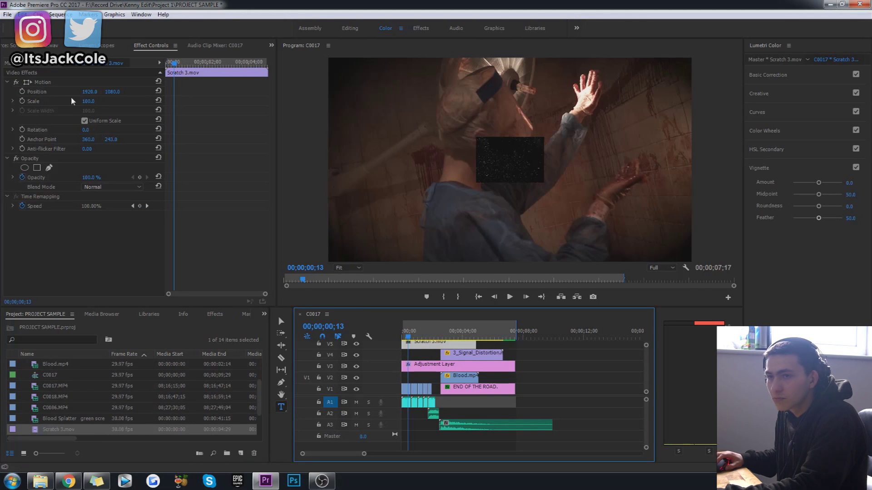
Give Scratch 3 a 543 scale, Screen blend mode and 20% opacity
left_click_drag(86, 101, 163, 102)
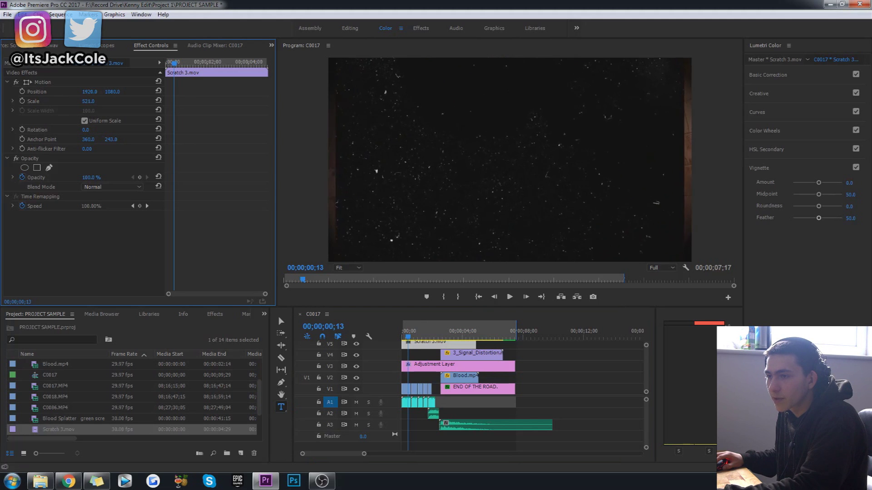
left_click(111, 188)
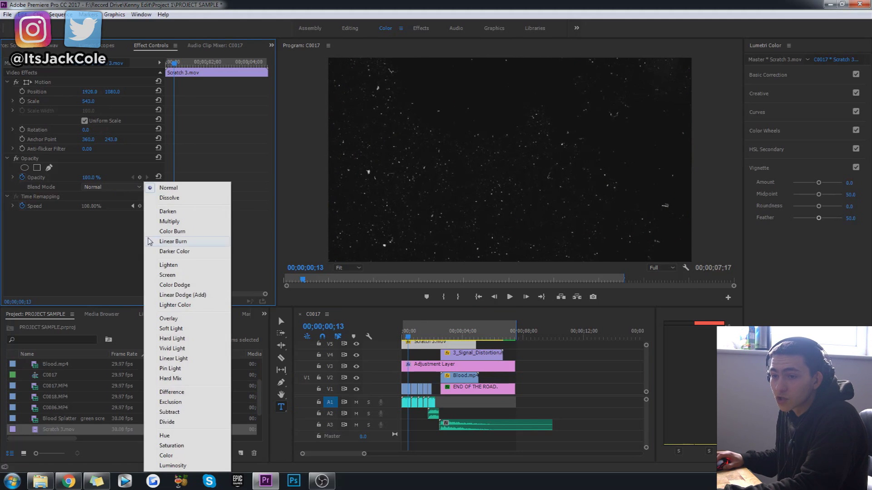
left_click(193, 275)
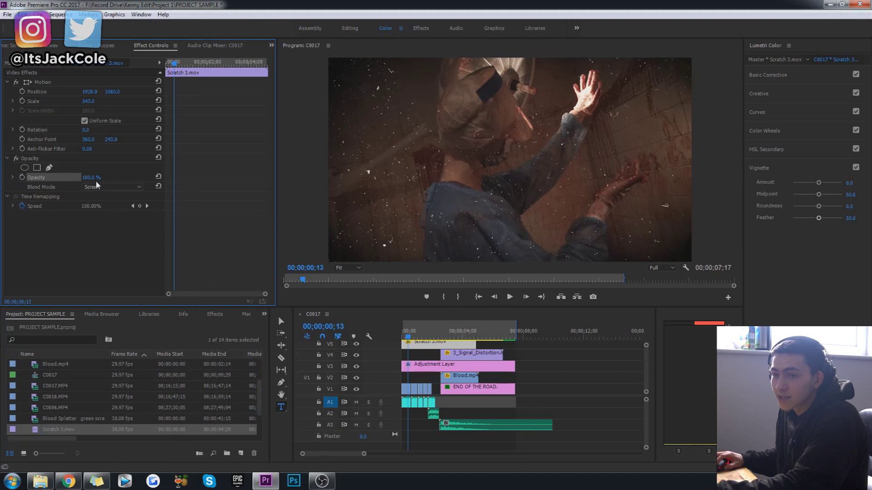
type("20")
key("Return")
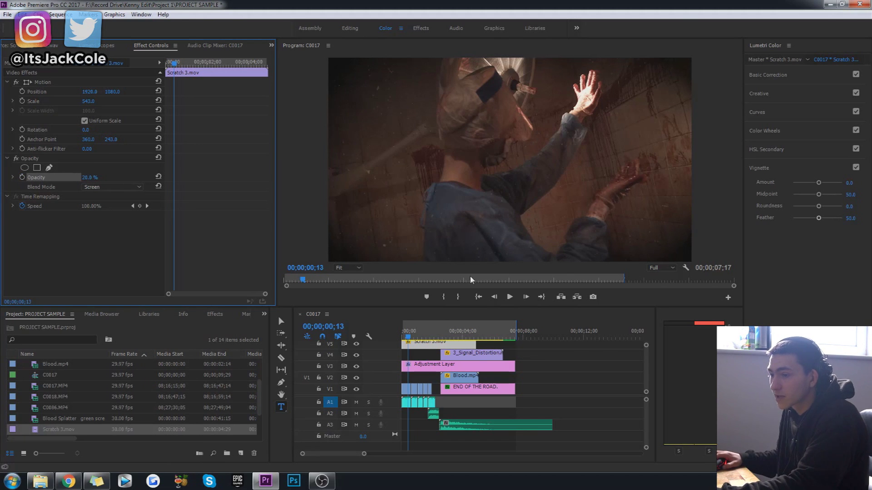
left_click(403, 331)
left_click(616, 363)
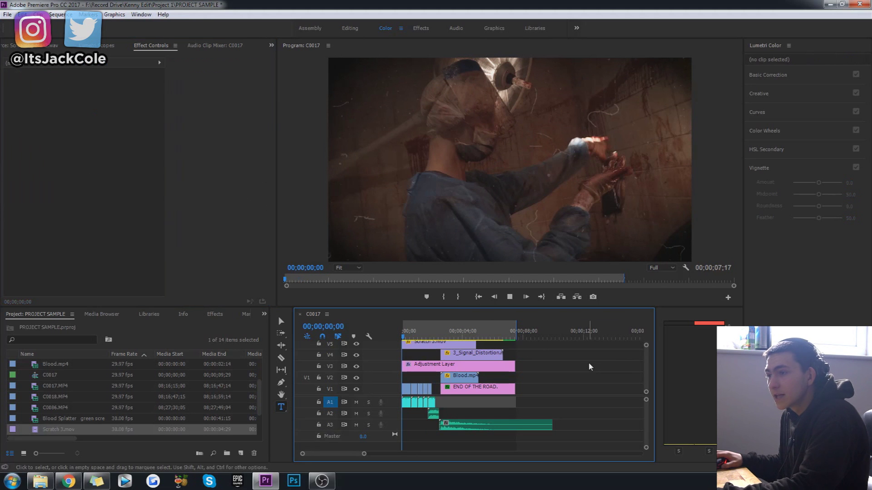
Lower Scratch 3's opacity to 18% and render the sequence with Render In to Out
key("space")
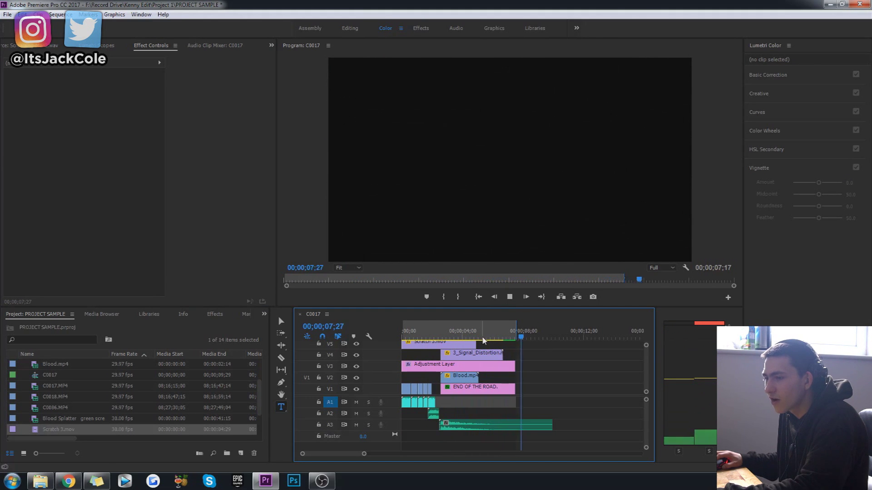
key("Home")
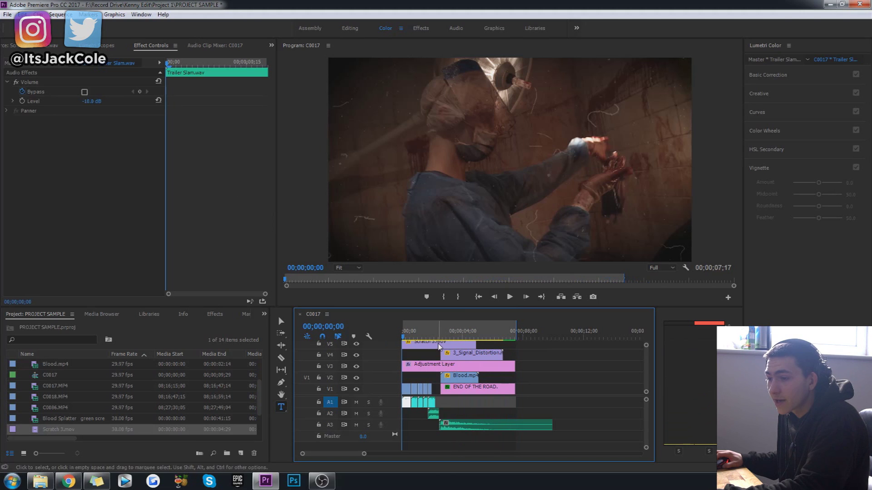
left_click(439, 345)
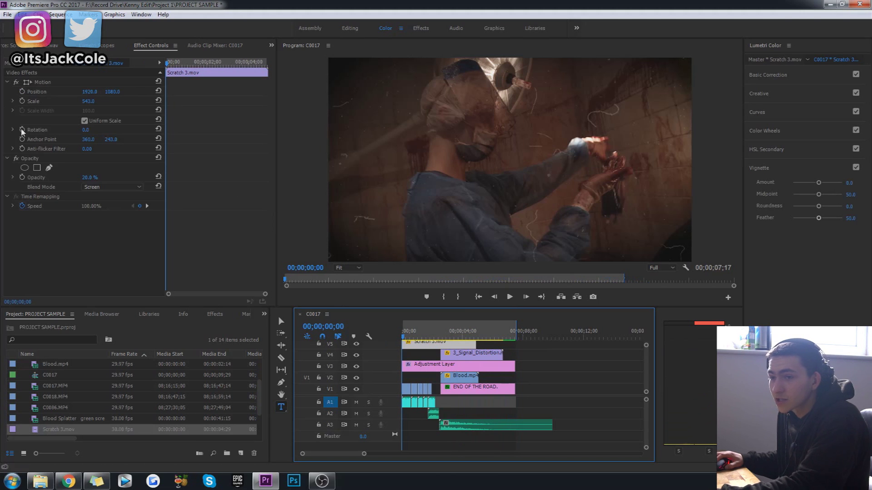
left_click(94, 178)
type("10")
key("Return")
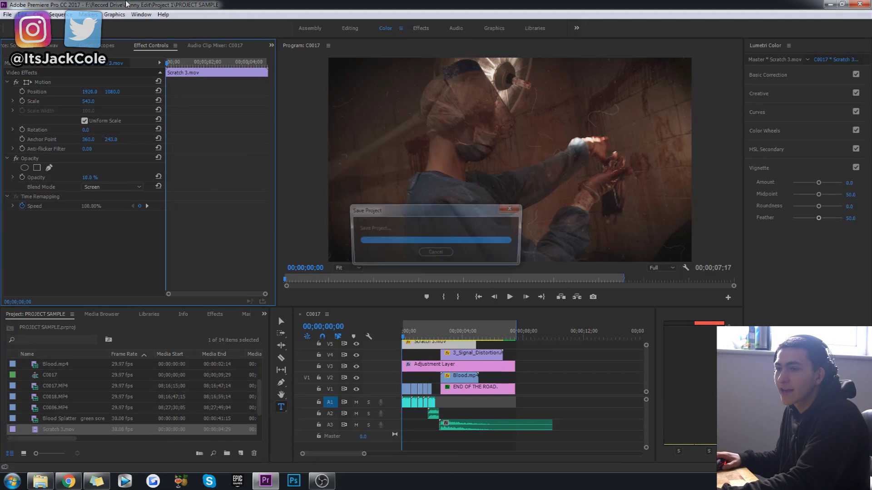
left_click(58, 14)
left_click(96, 48)
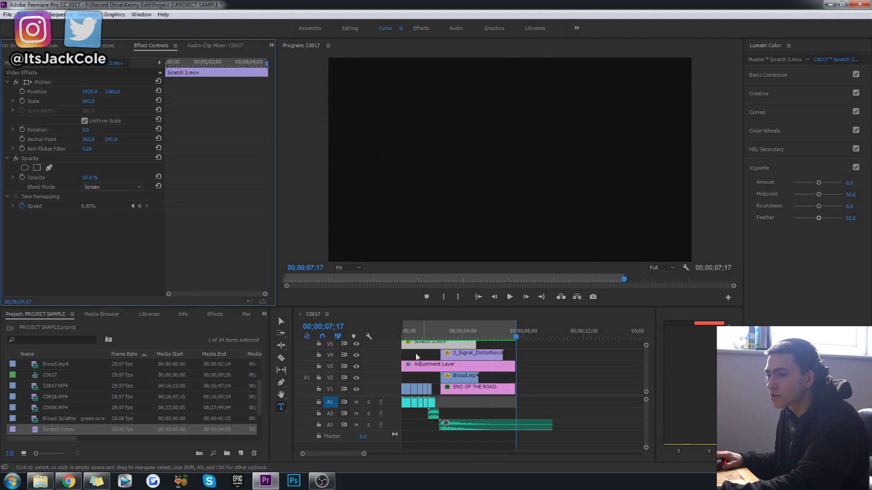
left_click(427, 338)
key("Home")
left_click(613, 360)
key("space")
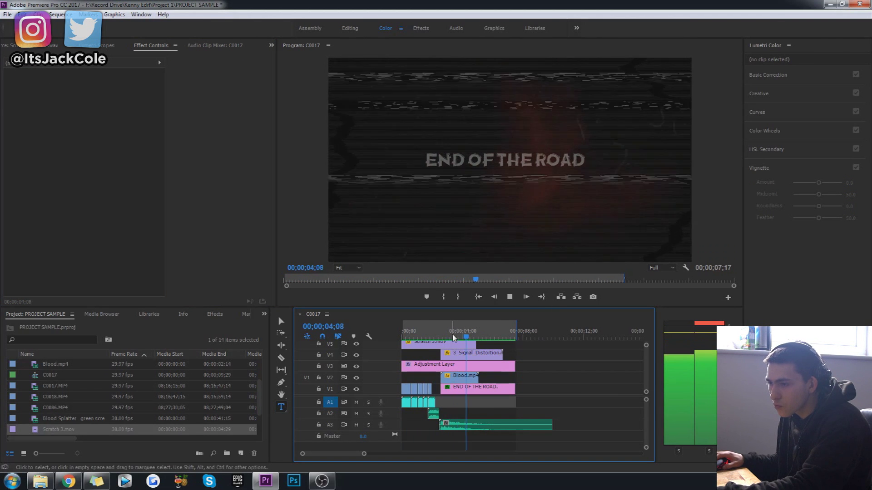
left_click(406, 402)
key("Home")
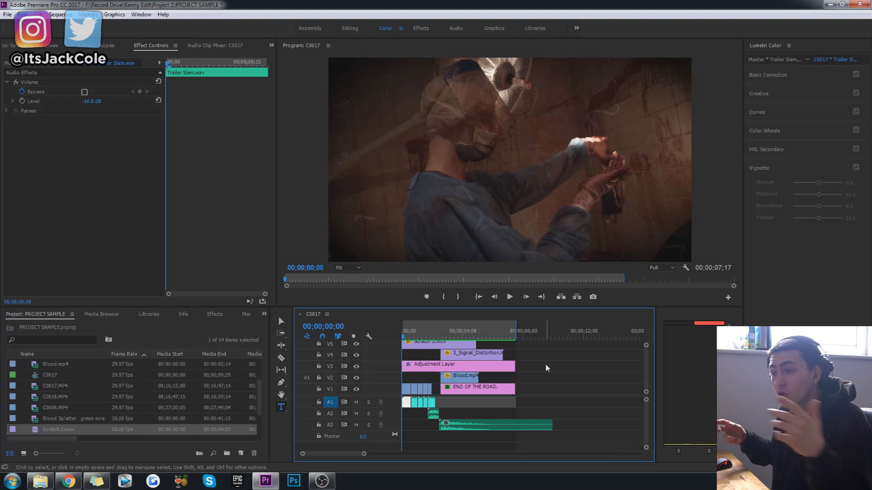
left_click(545, 368)
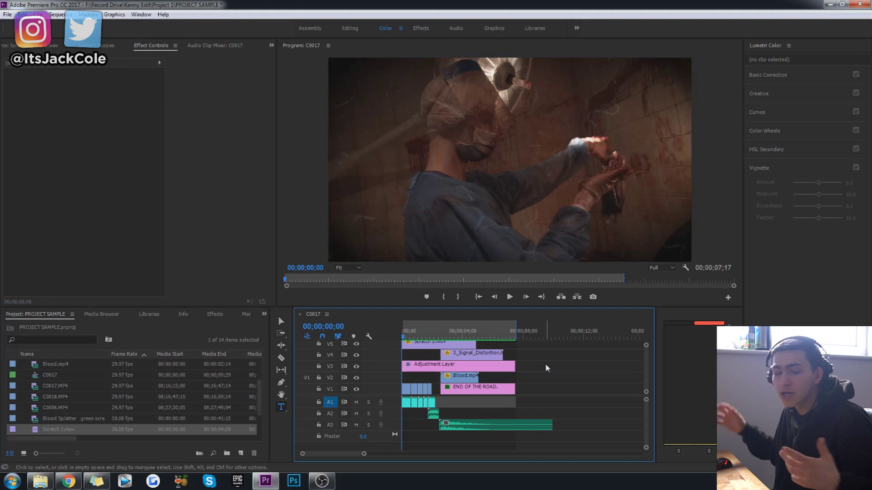